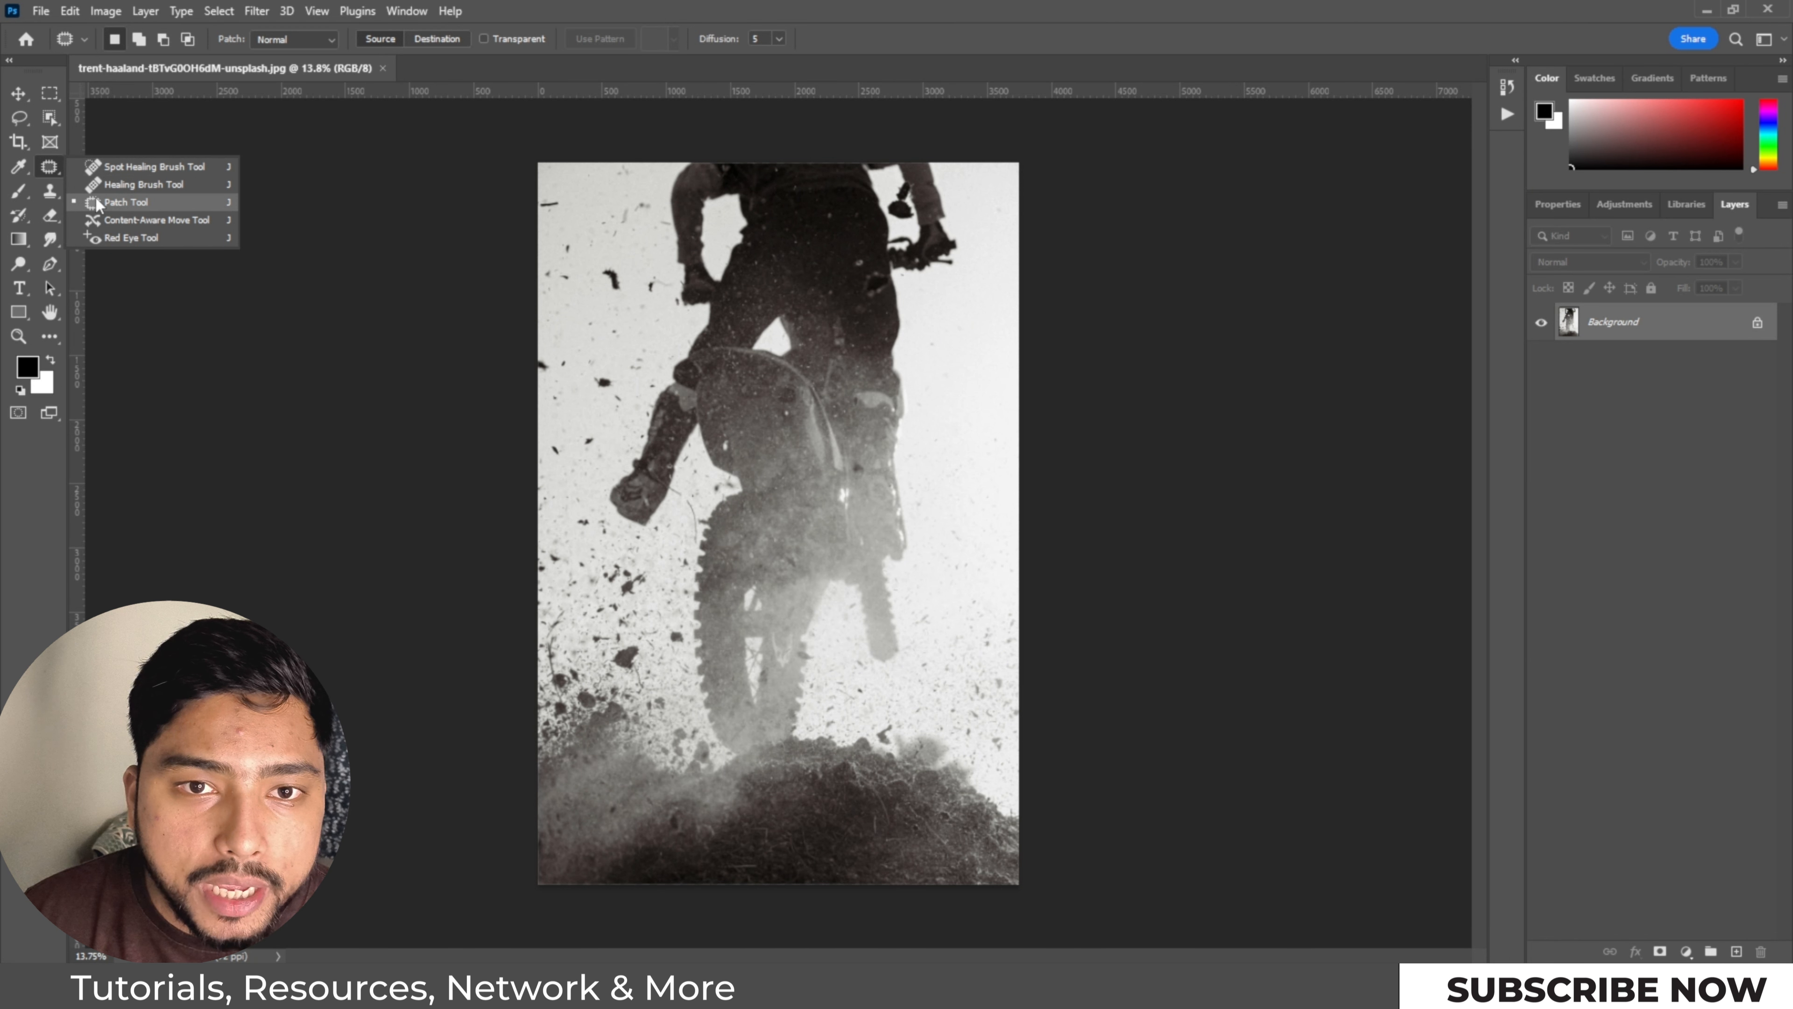
Step: Add a new layer and remove the dark specks from the background in the photo's upper-left area with the Spot Healing Brush
left_click(118, 167)
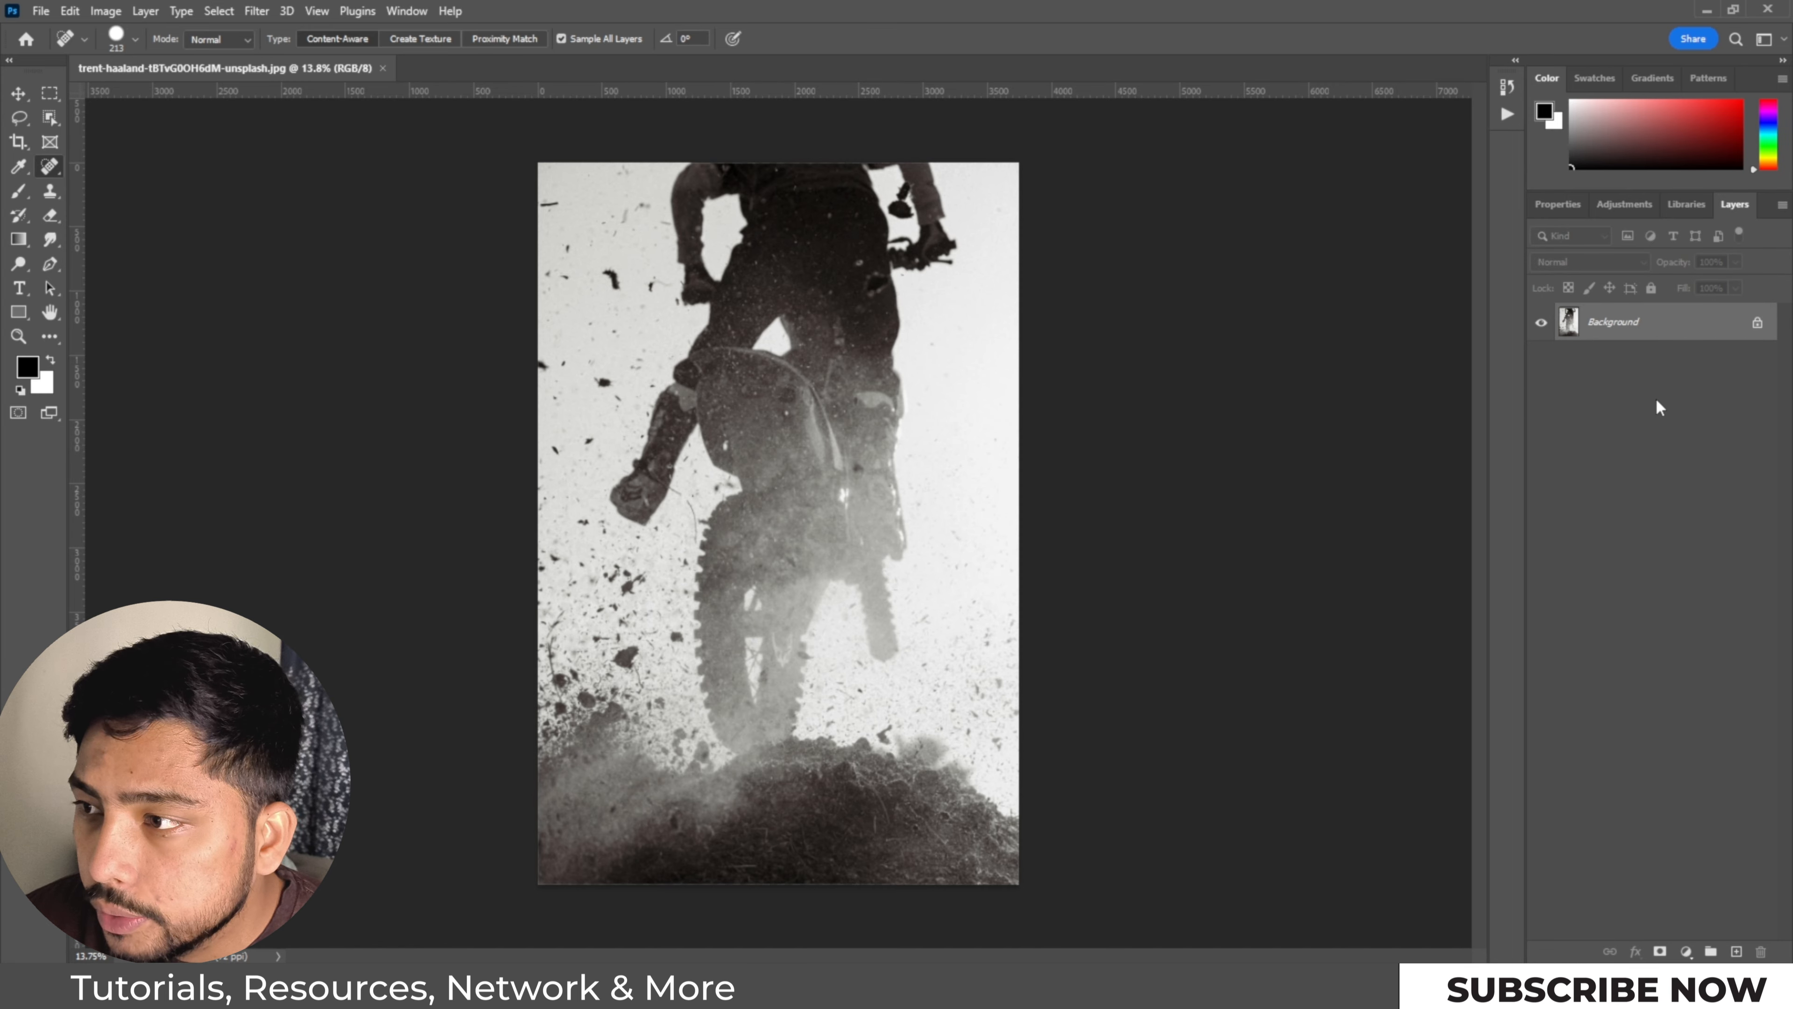
left_click(1735, 951)
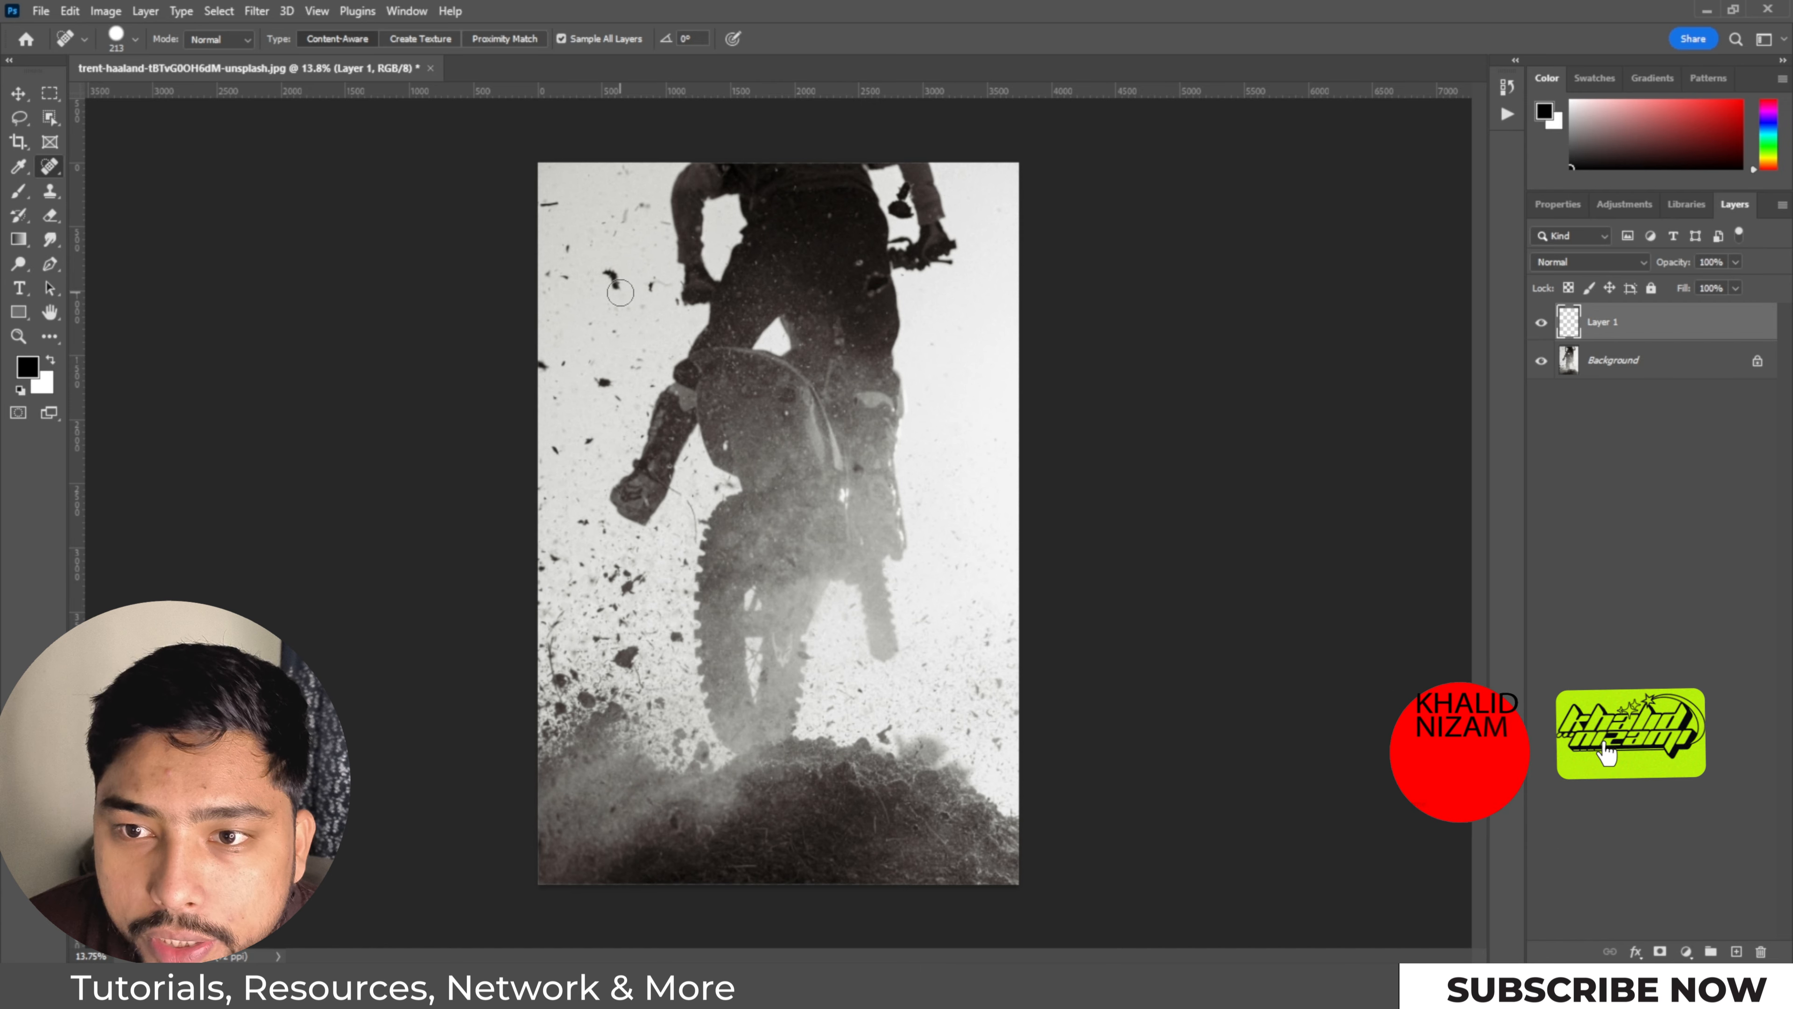
left_click(605, 274)
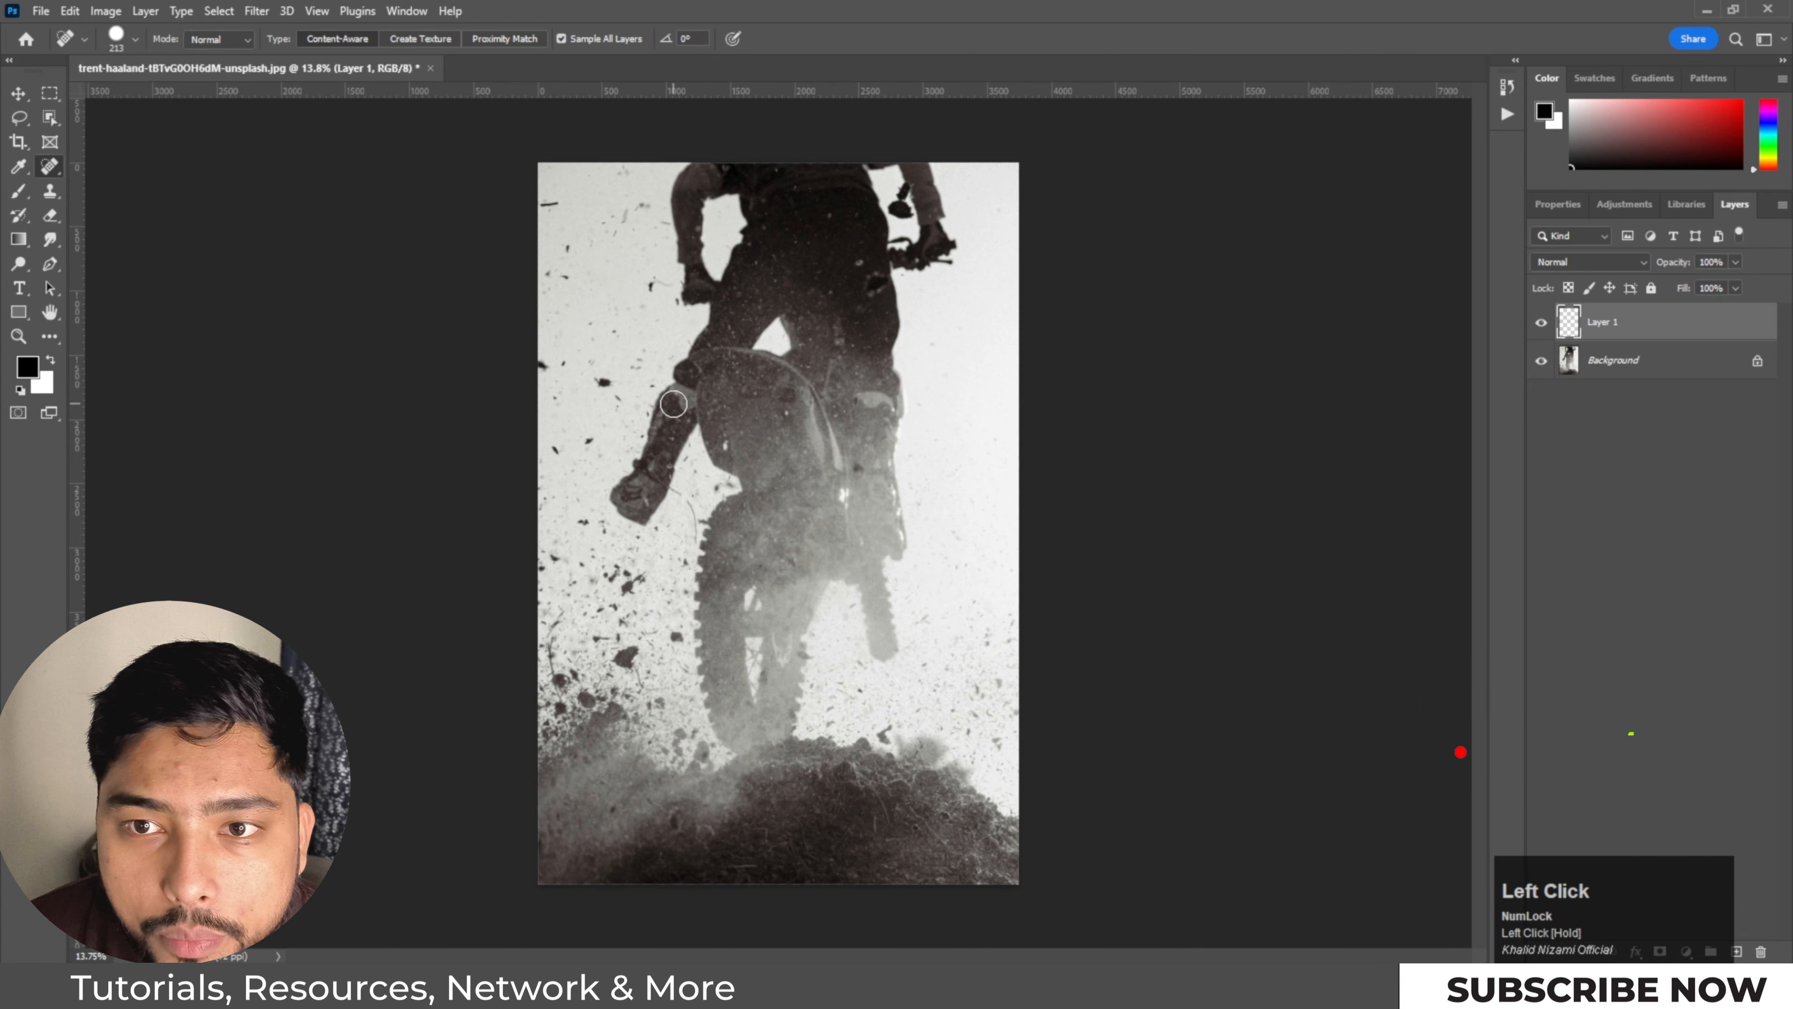
left_click_drag(573, 198, 539, 209)
left_click_drag(619, 387, 539, 358)
left_click_drag(565, 464, 558, 448)
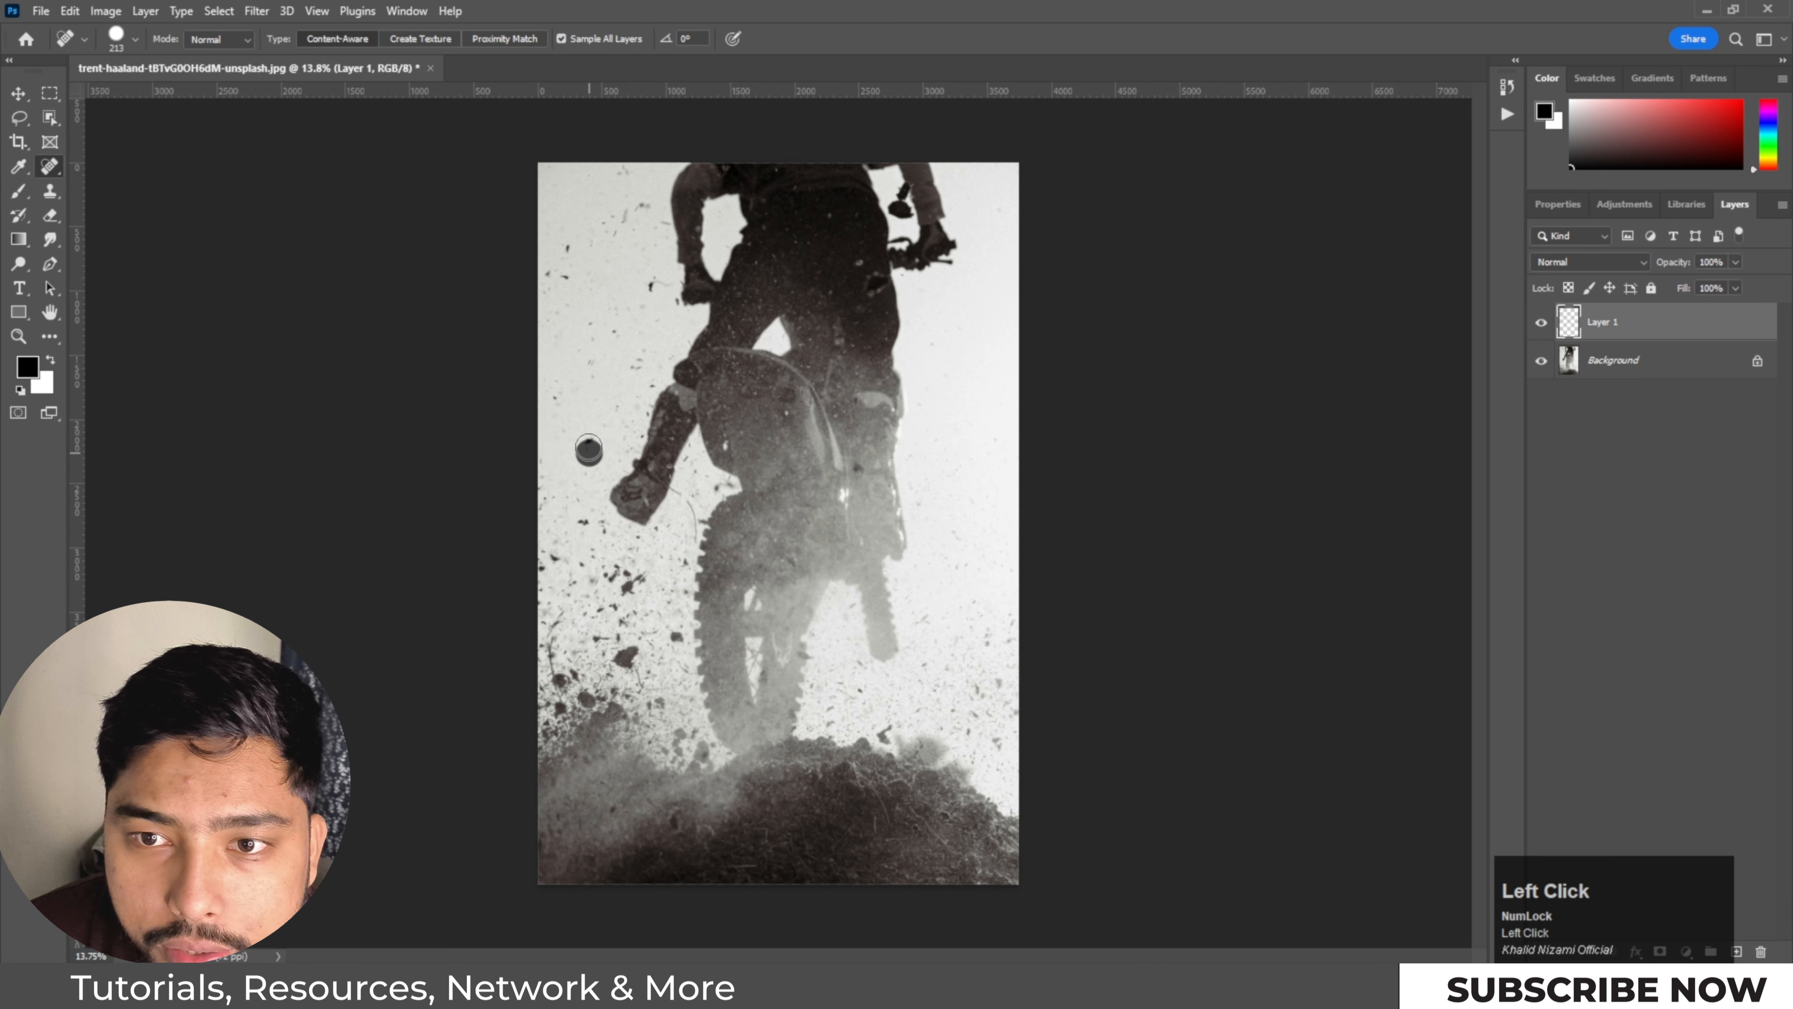
mouse_move(593, 309)
left_mouse_down()
mouse_move(549, 276)
mouse_move(556, 244)
left_mouse_up()
mouse_move(639, 210)
left_mouse_down()
mouse_move(601, 236)
mouse_move(627, 243)
left_mouse_up()
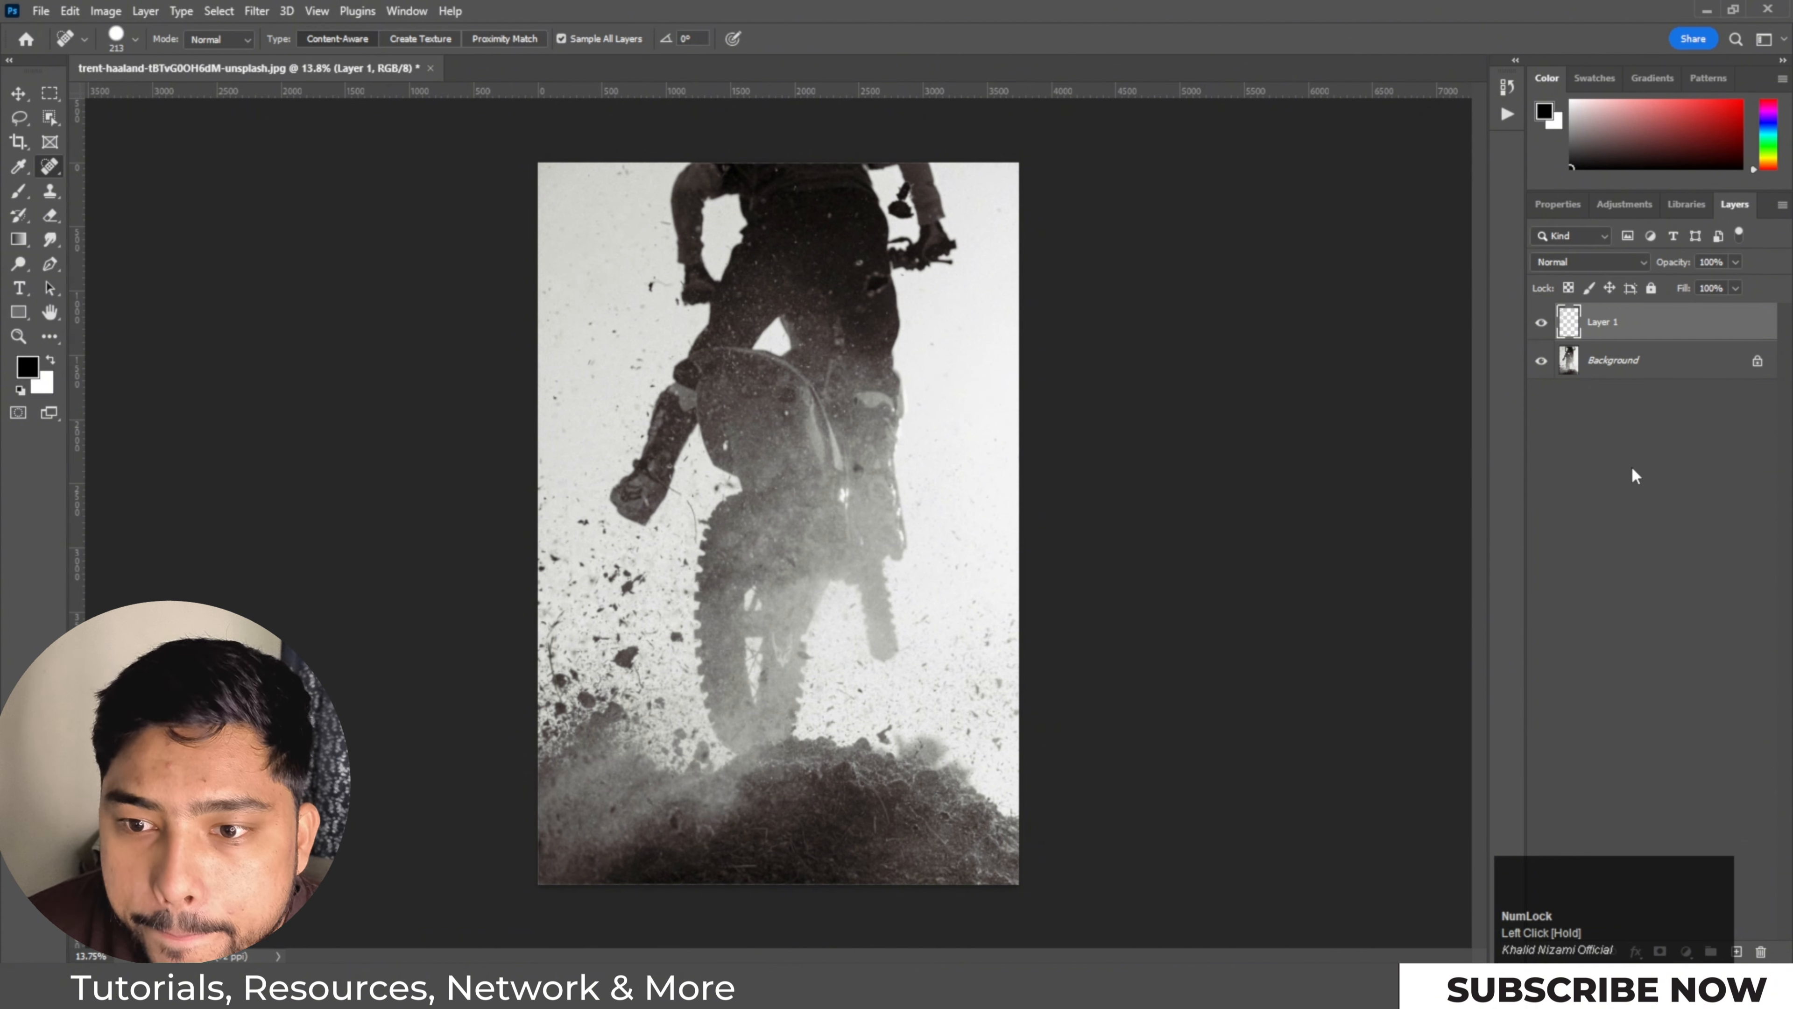
Step: Spot-heal the larger debris near the front wheel and the remaining specks in the background beside the rider's boot and arm
mouse_move(625, 576)
left_mouse_down()
mouse_move(608, 590)
mouse_move(630, 660)
left_mouse_up()
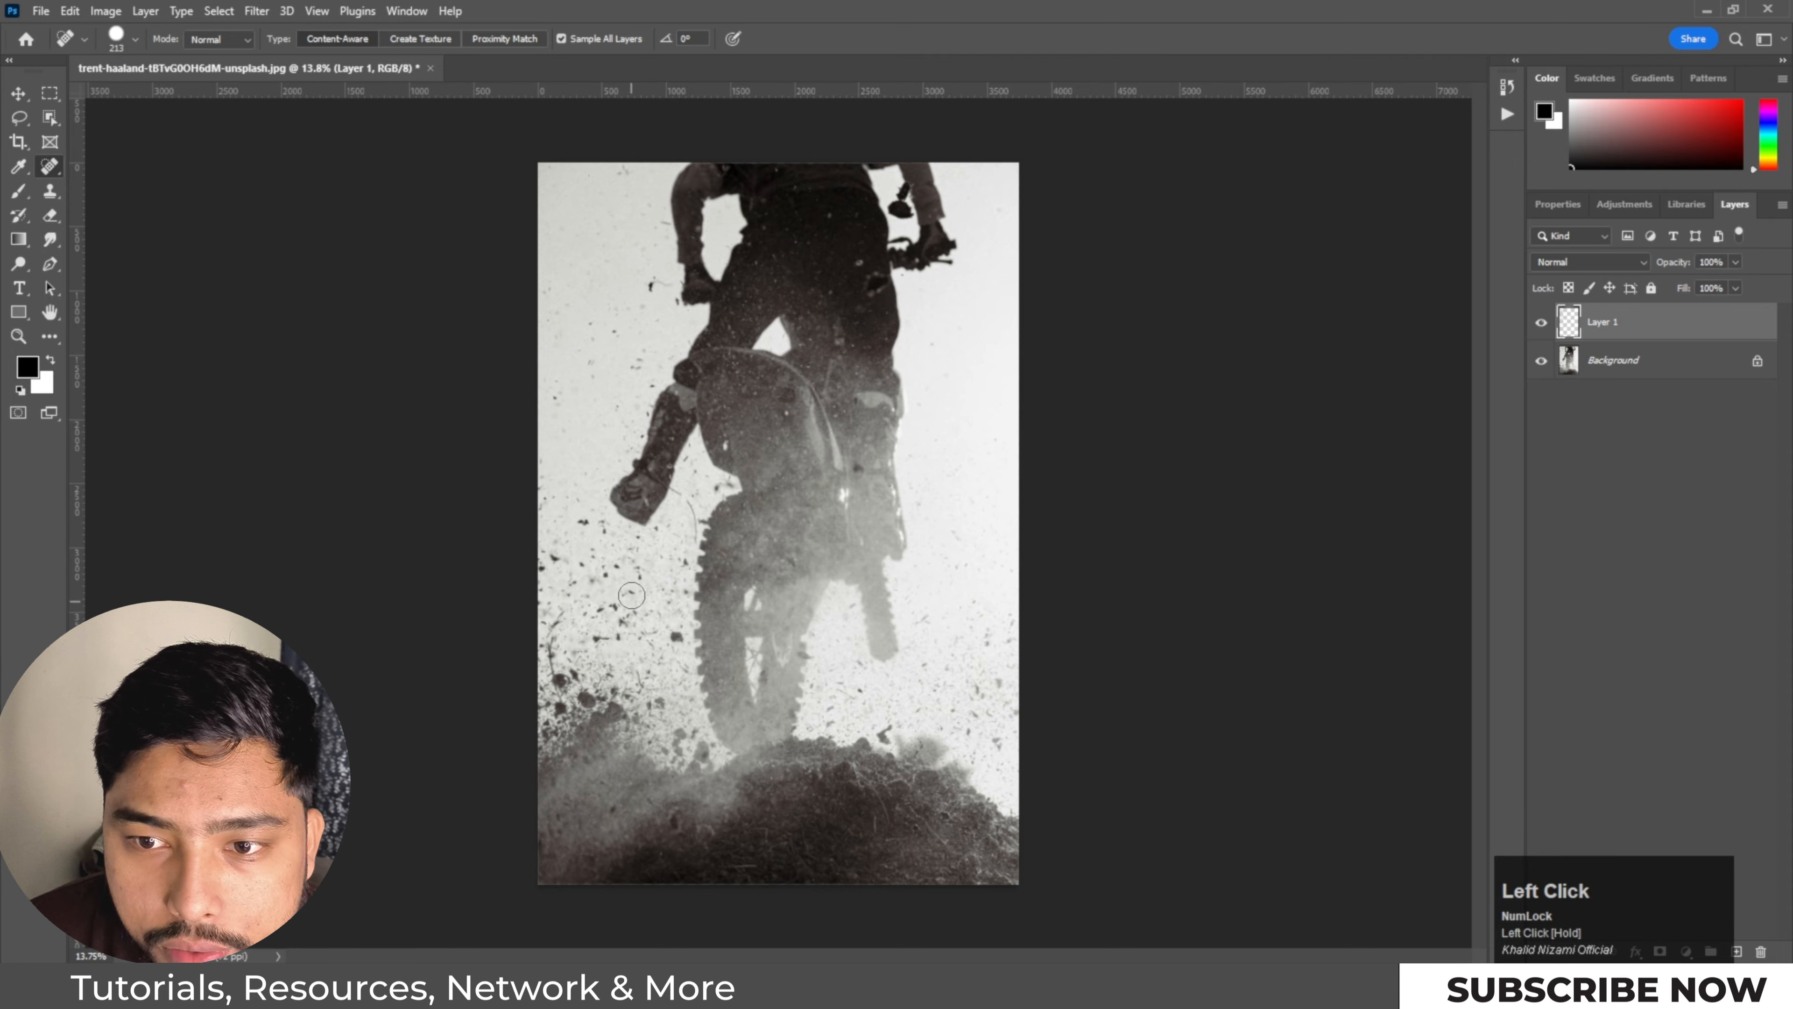
mouse_move(621, 554)
left_mouse_down()
mouse_move(546, 497)
mouse_move(588, 499)
mouse_move(597, 465)
mouse_move(572, 498)
left_mouse_up()
mouse_move(553, 412)
left_mouse_down()
mouse_move(559, 377)
mouse_move(578, 415)
mouse_move(594, 339)
left_mouse_up()
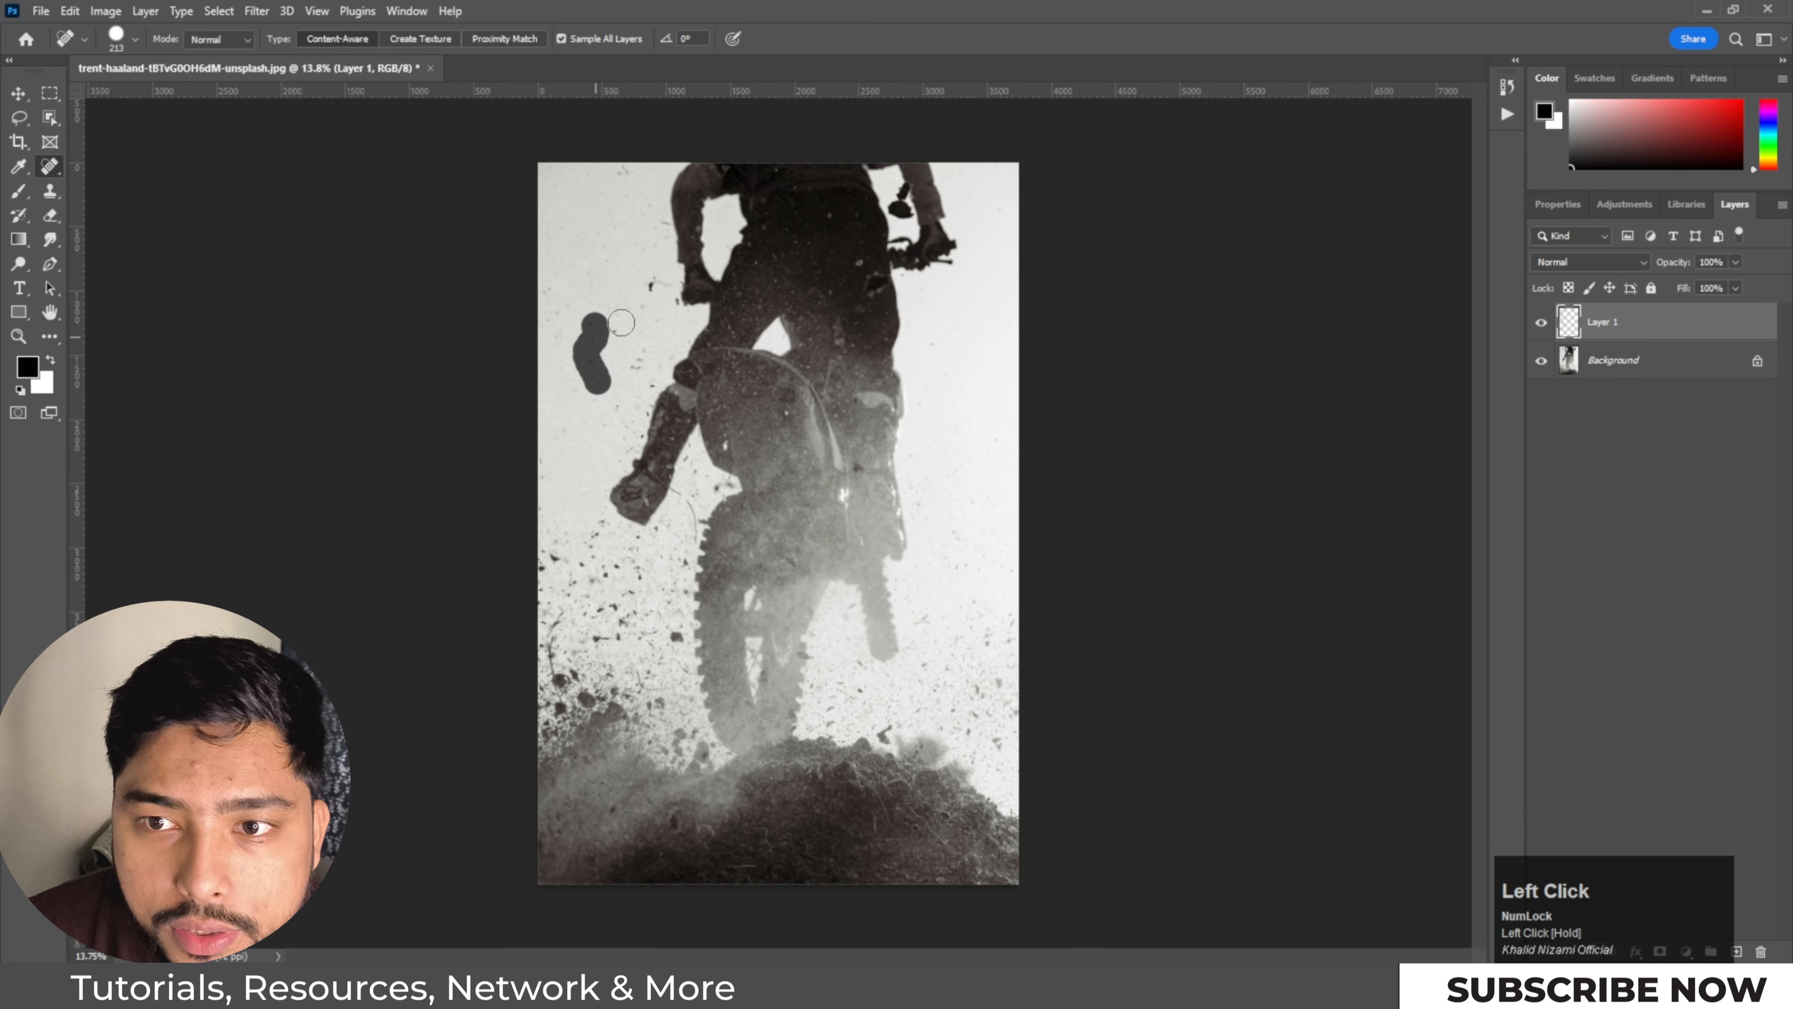
mouse_move(661, 253)
left_mouse_down()
mouse_move(608, 406)
mouse_move(636, 407)
left_mouse_up()
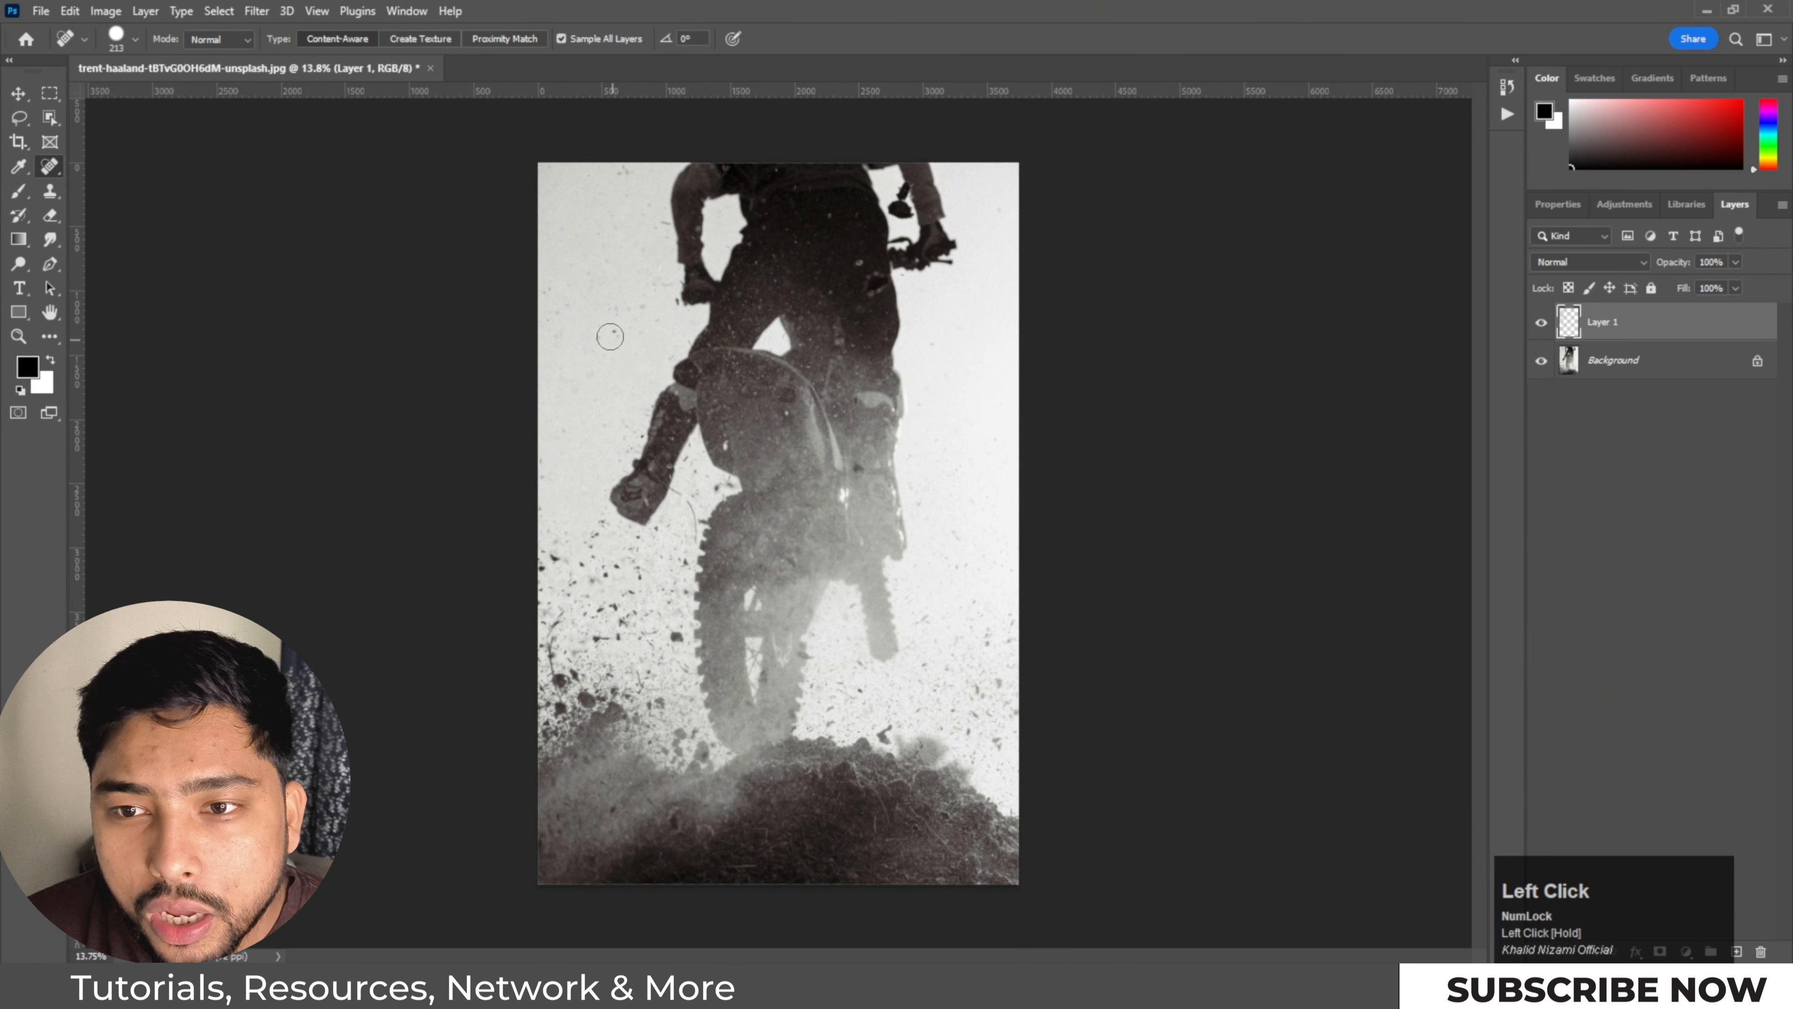
mouse_move(609, 336)
left_mouse_down()
mouse_move(607, 314)
mouse_move(591, 330)
mouse_move(657, 301)
left_mouse_up()
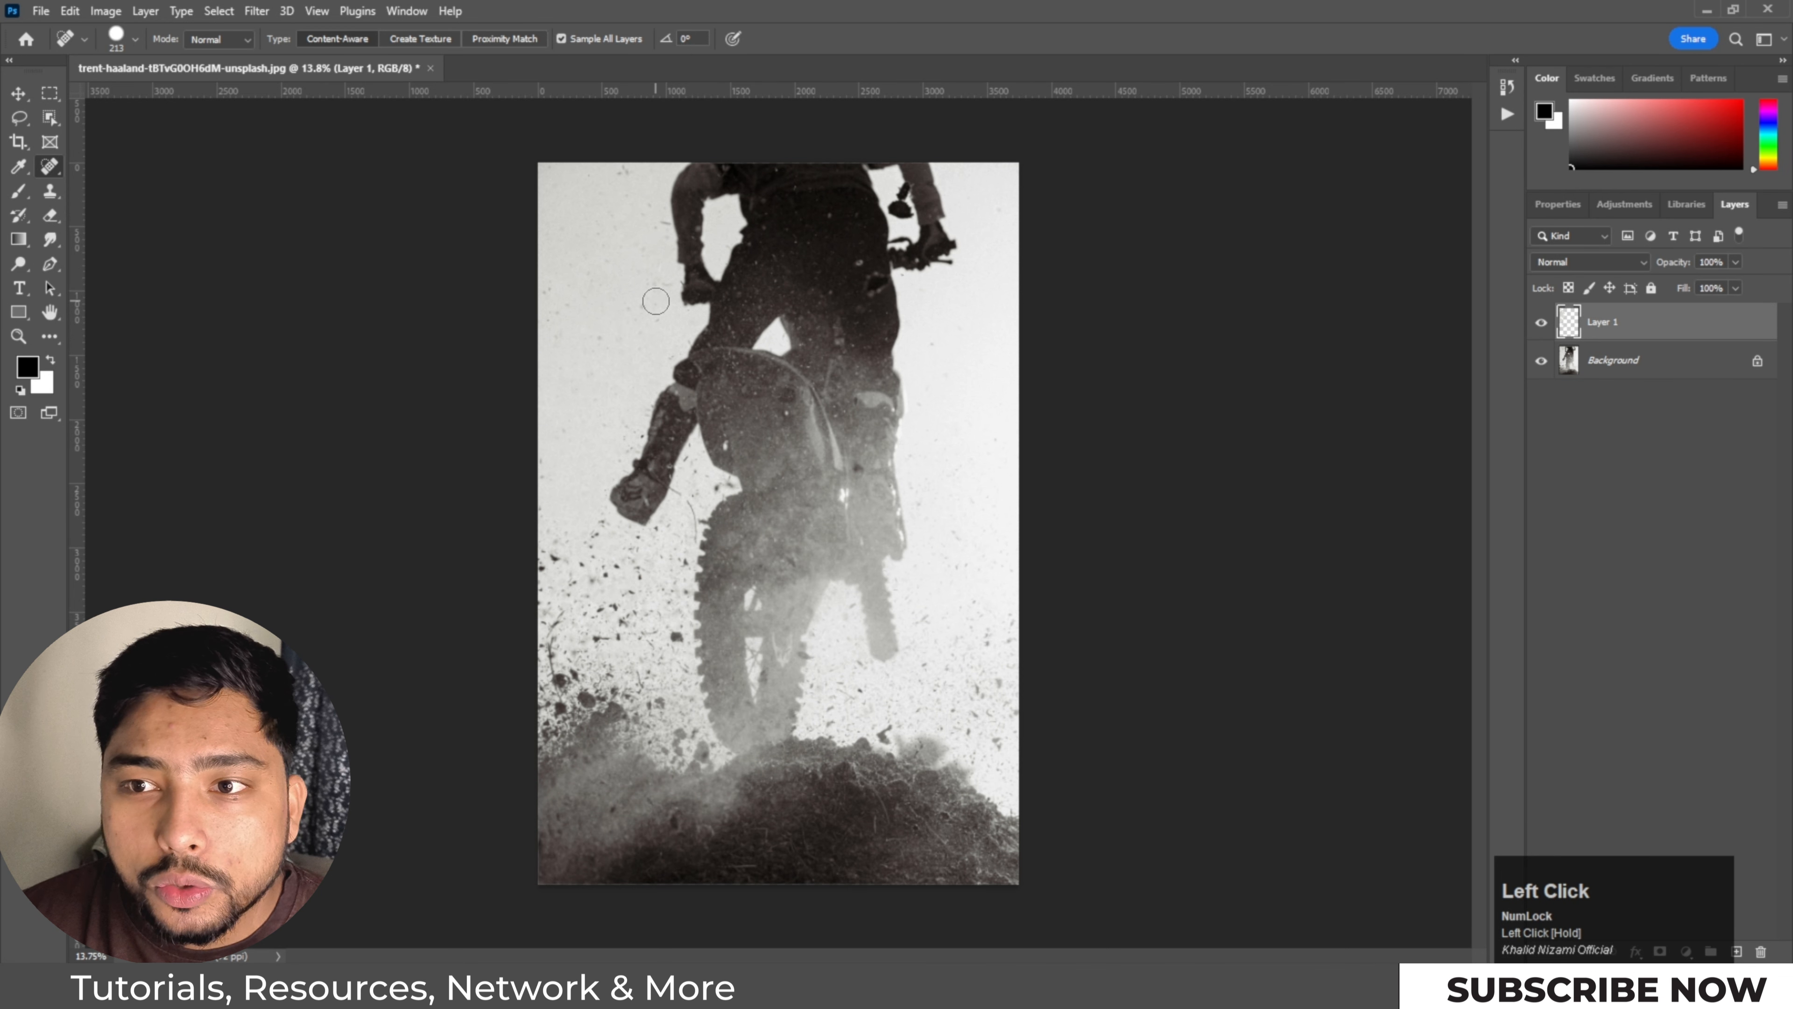
key("alt")
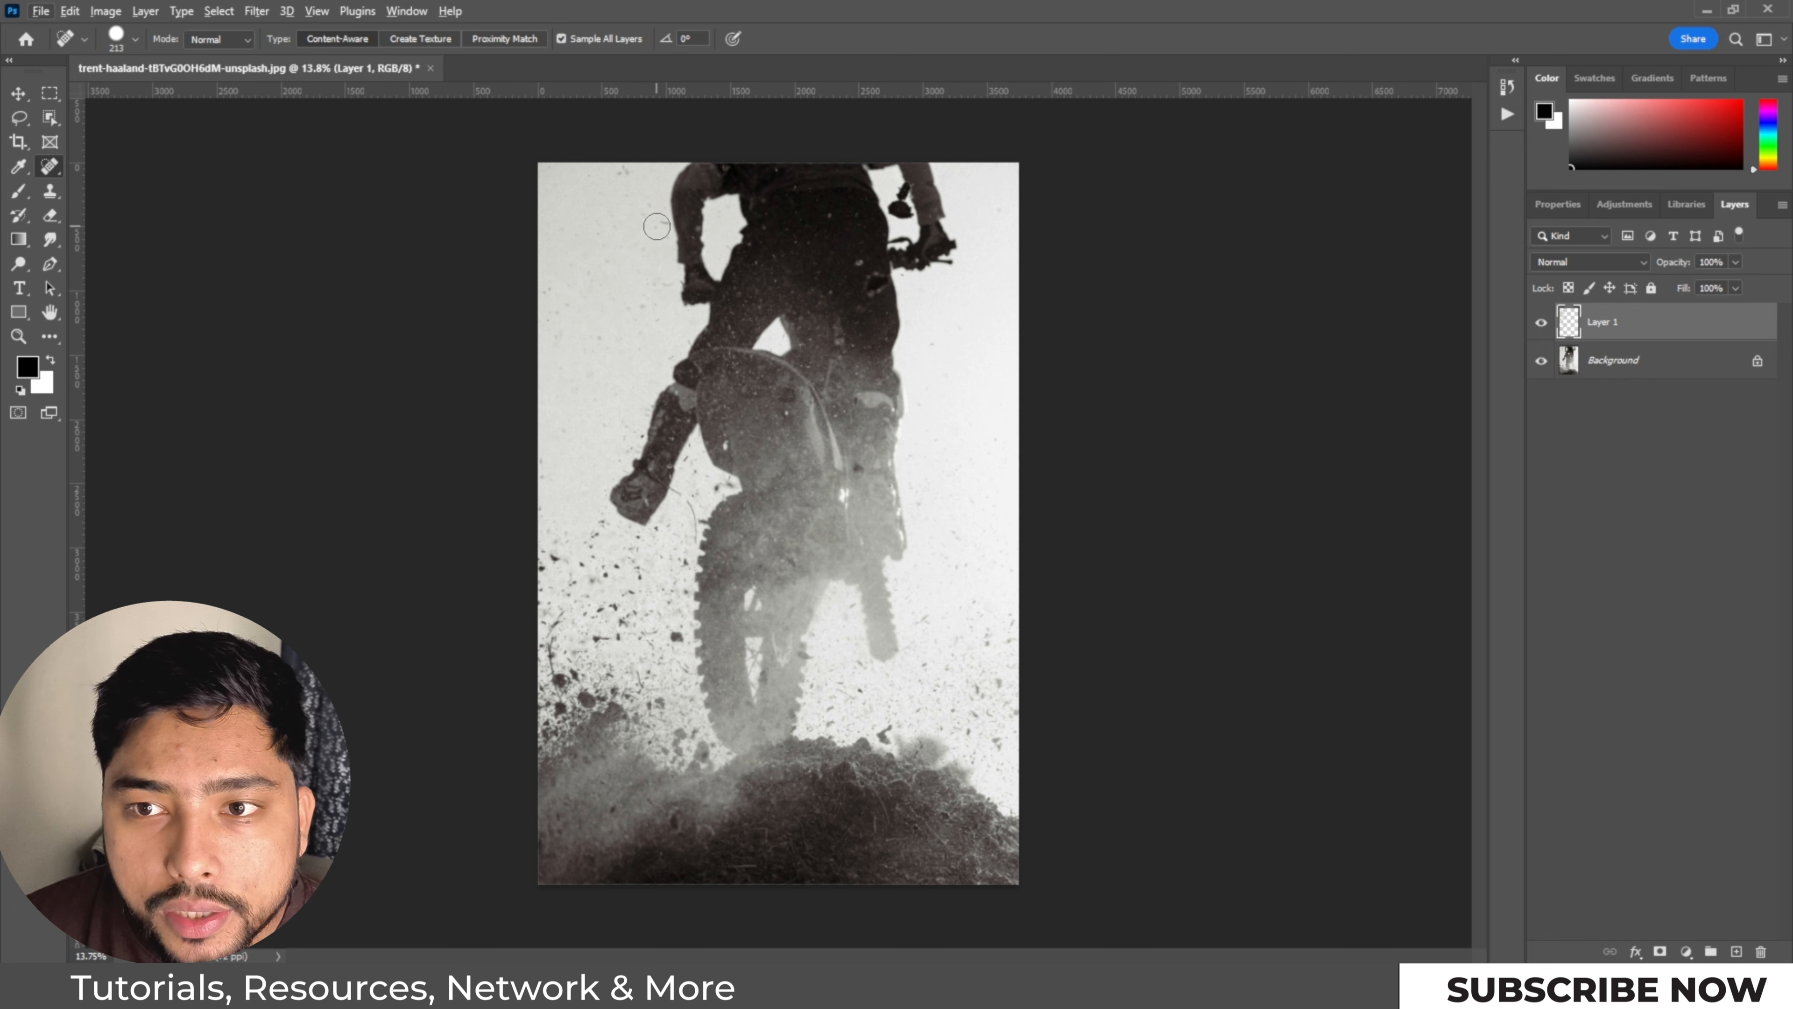
mouse_move(658, 227)
left_mouse_down()
mouse_move(608, 174)
mouse_move(643, 190)
left_mouse_up()
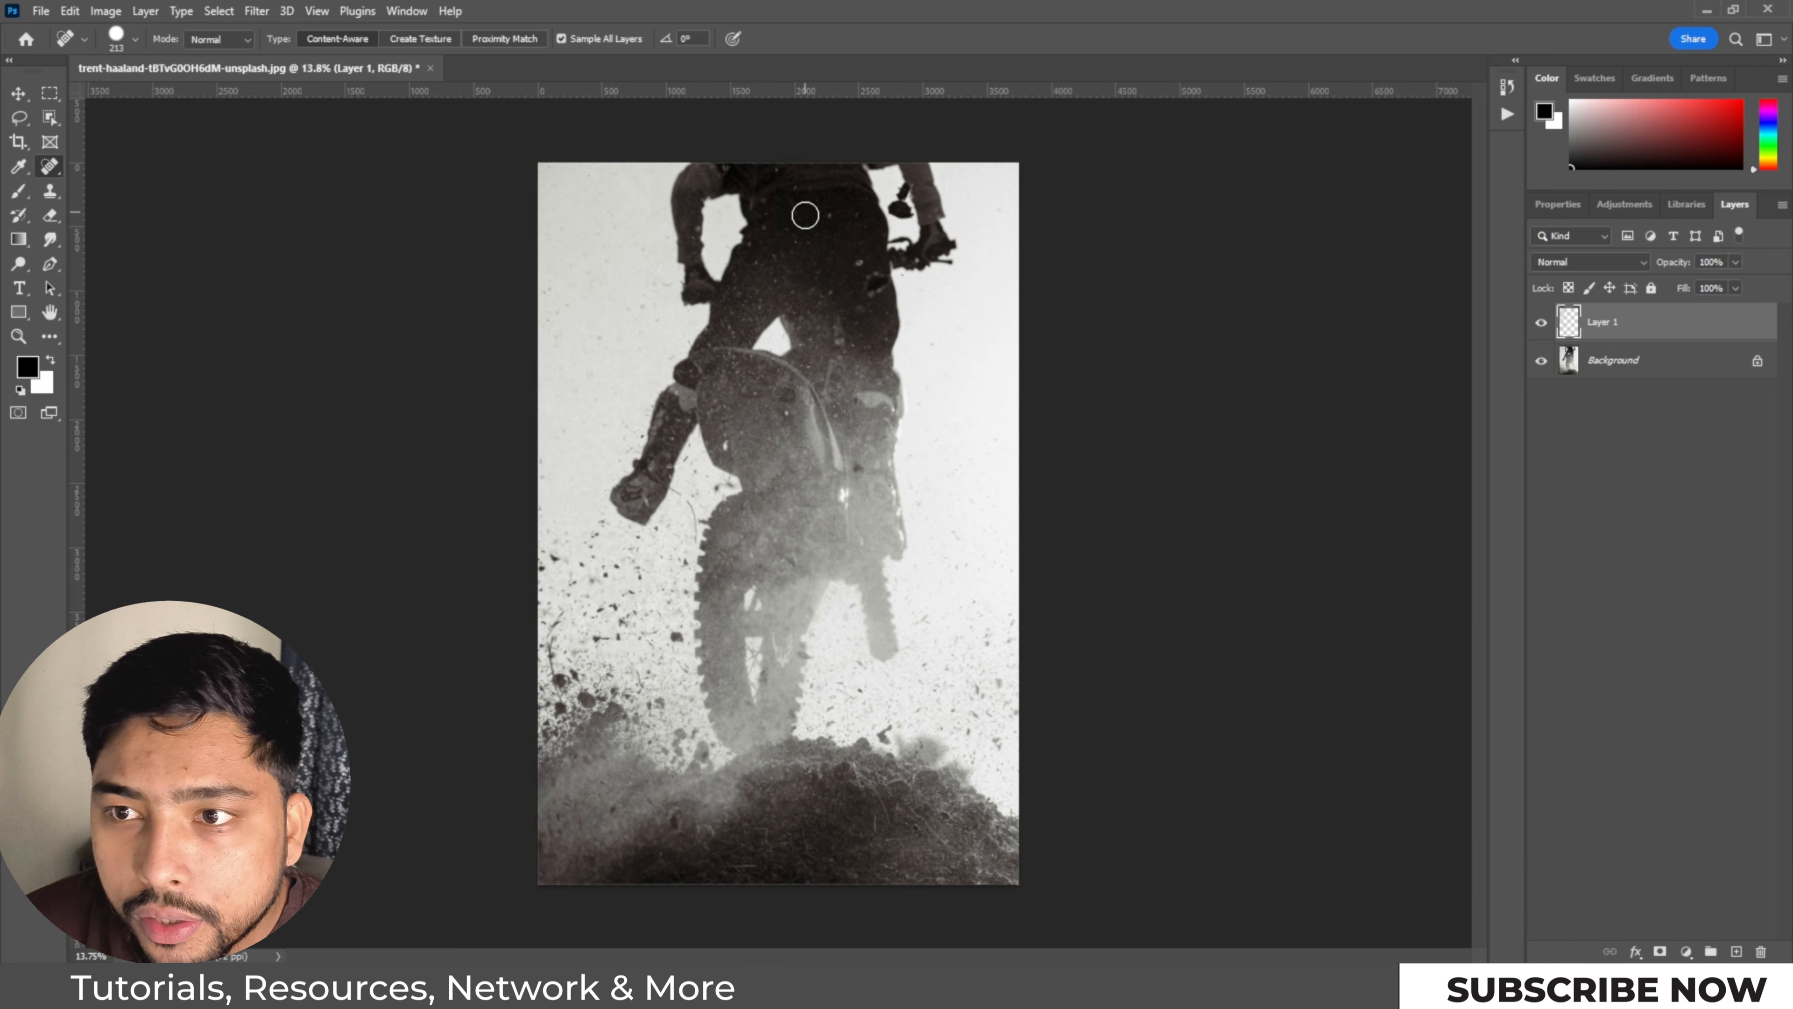
Step: Try to set a sample point on the rider's dark clothing with the Spot Healing Brush
scroll(804, 215, "up", 3)
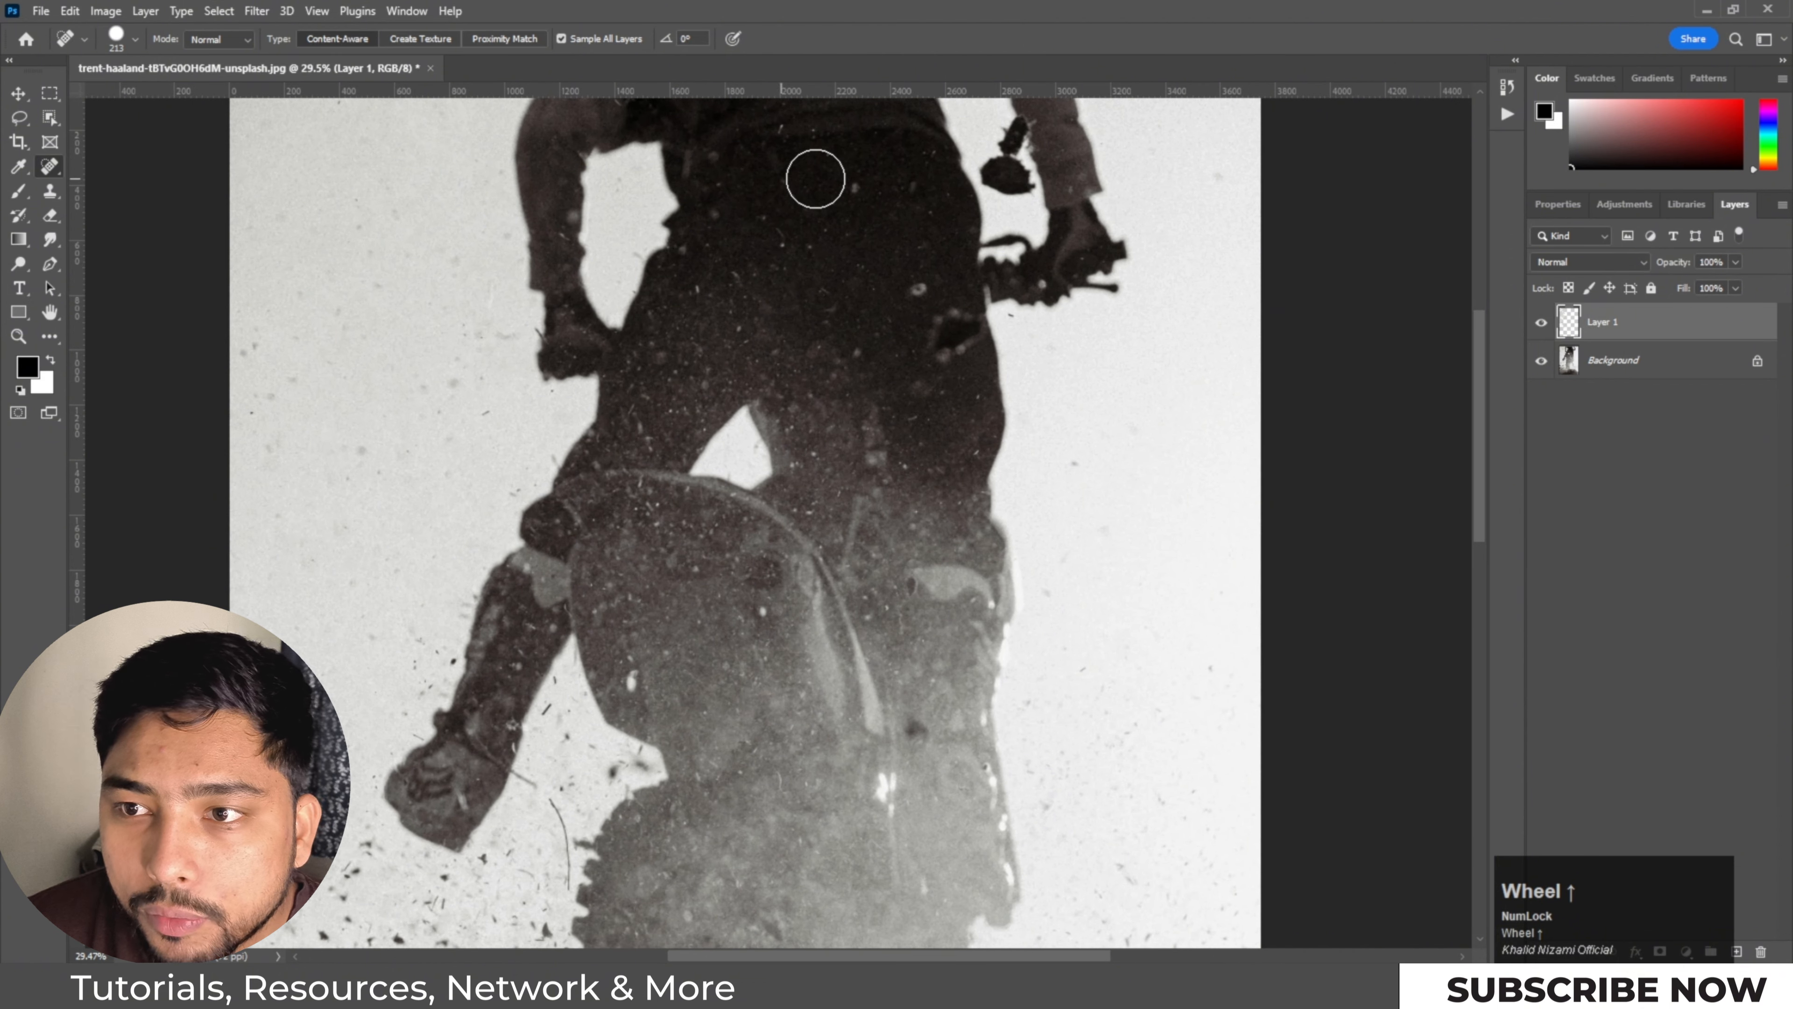
scroll(802, 495, "down", 2)
scroll(820, 150, "up", 3)
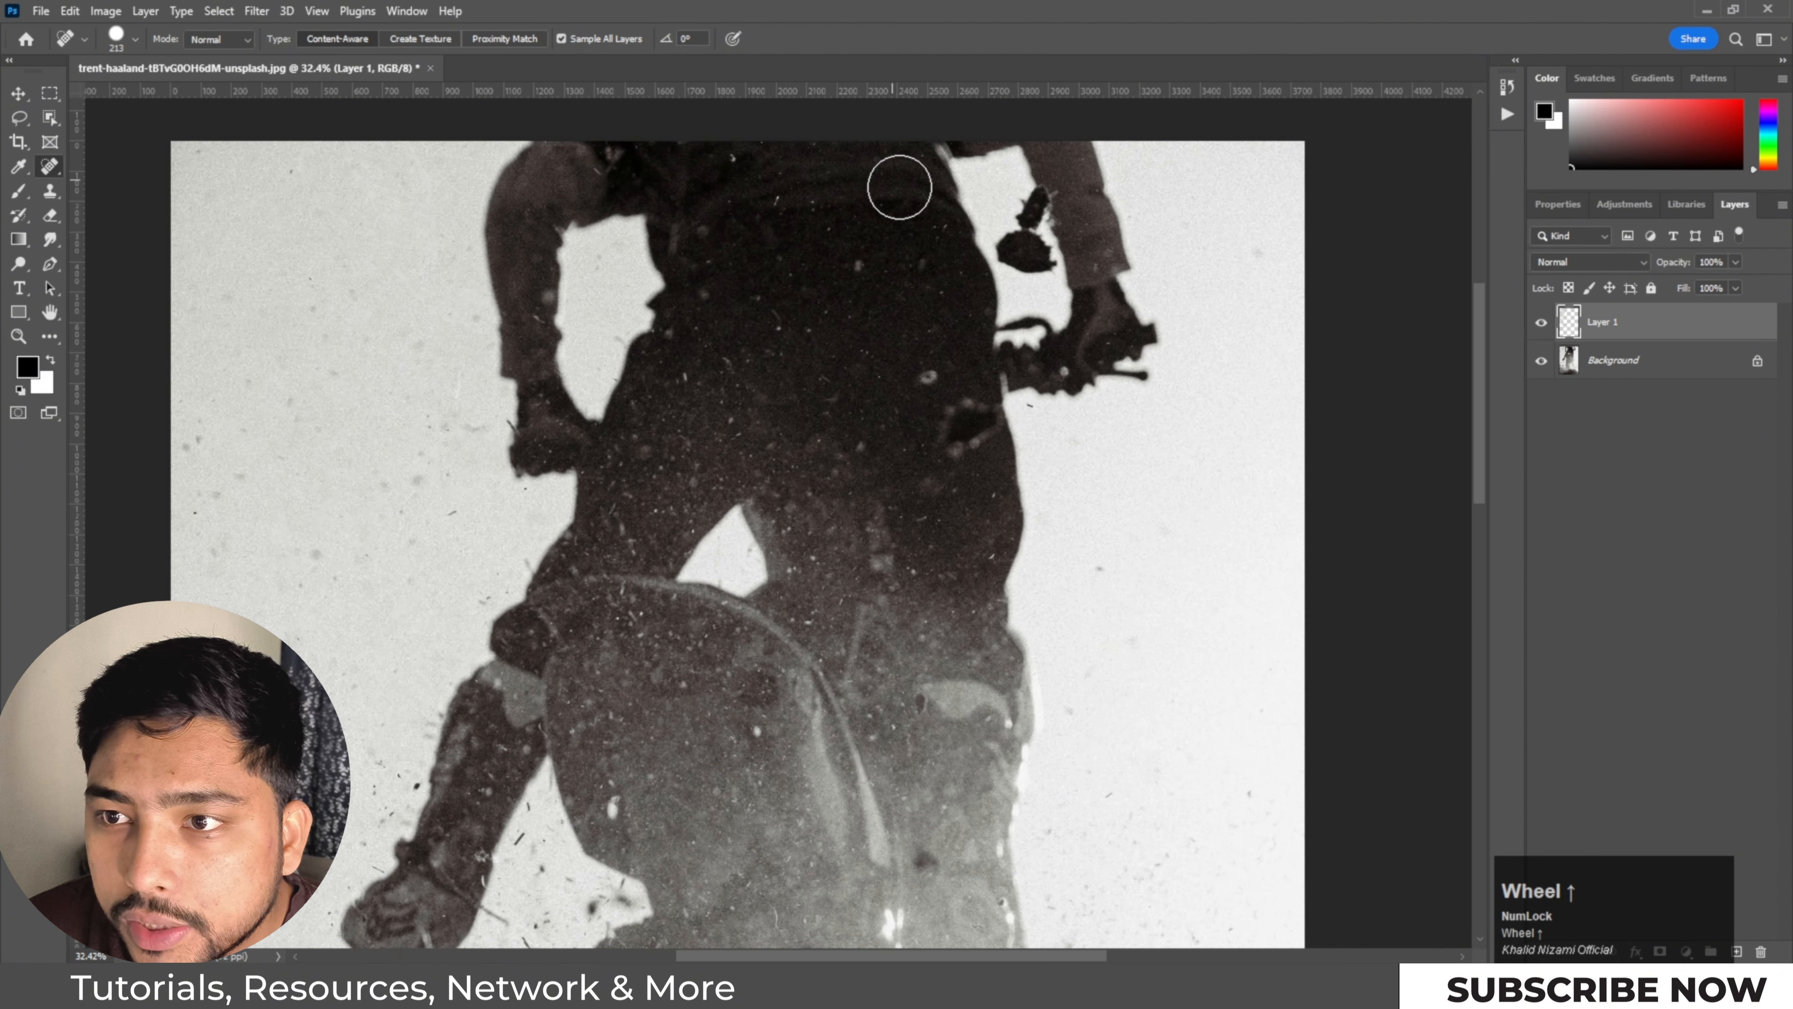
key("alt")
left_click(906, 189, "alt")
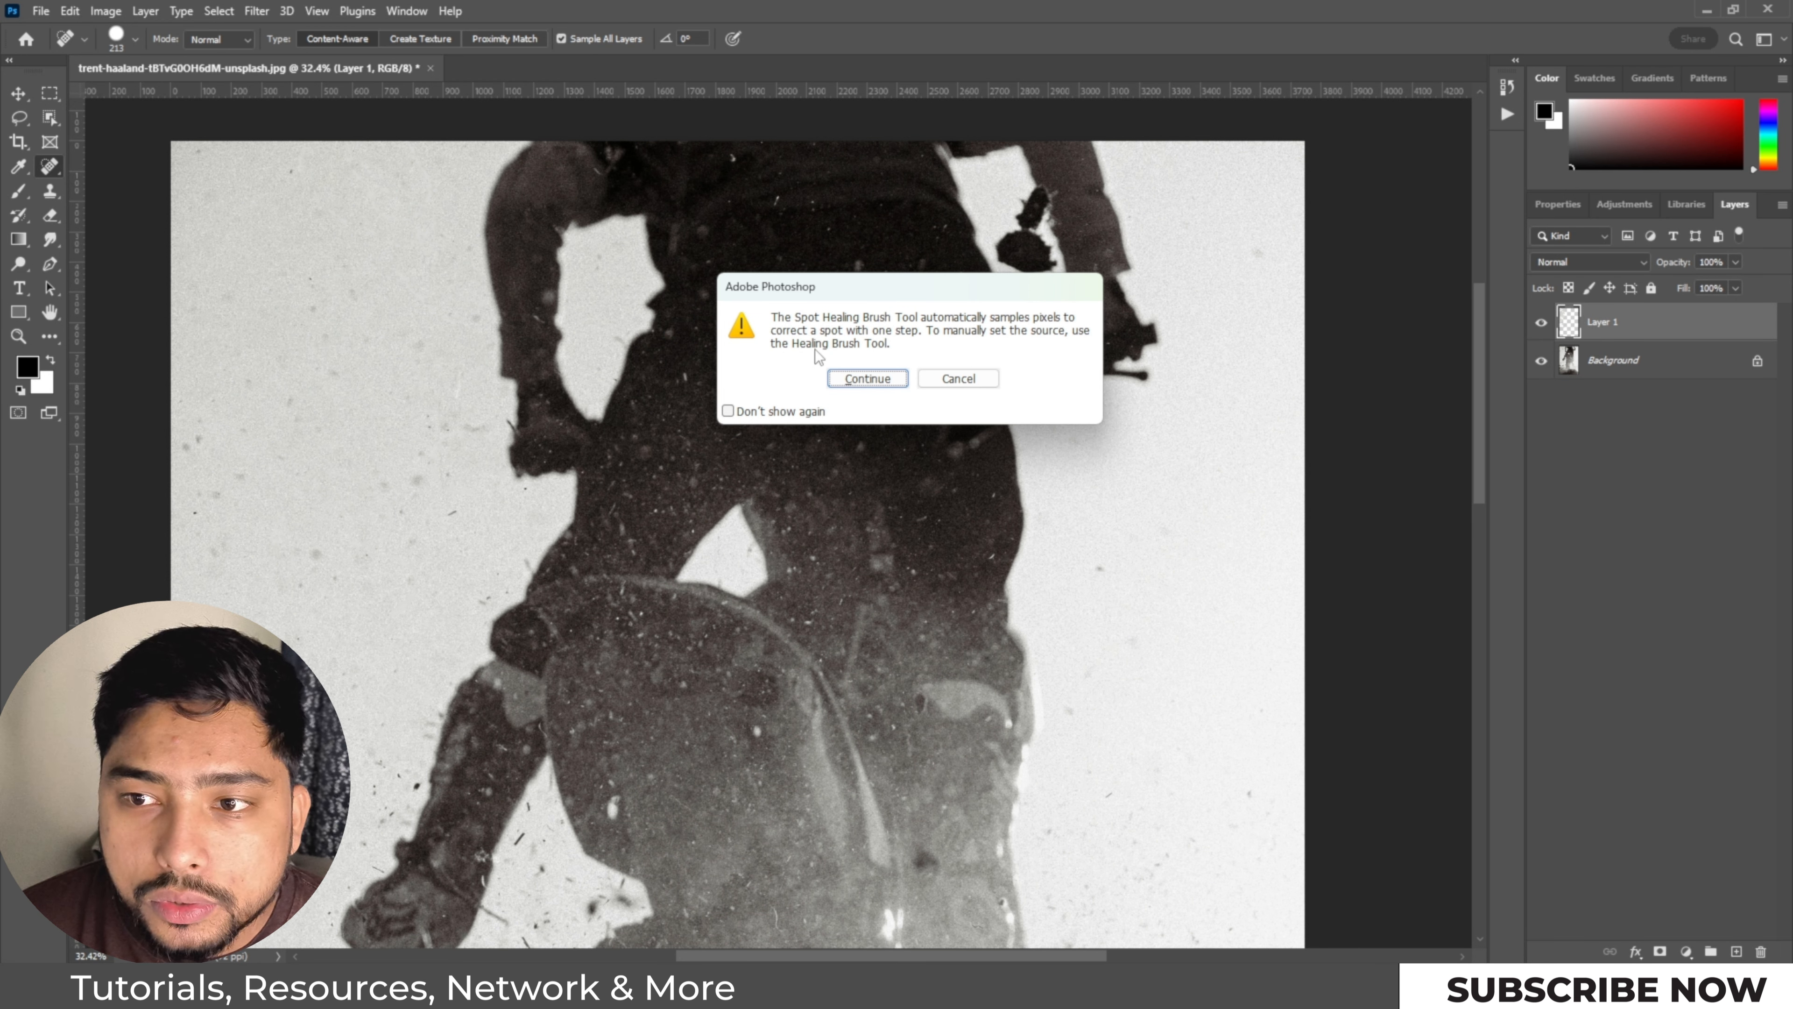
left_click(867, 378)
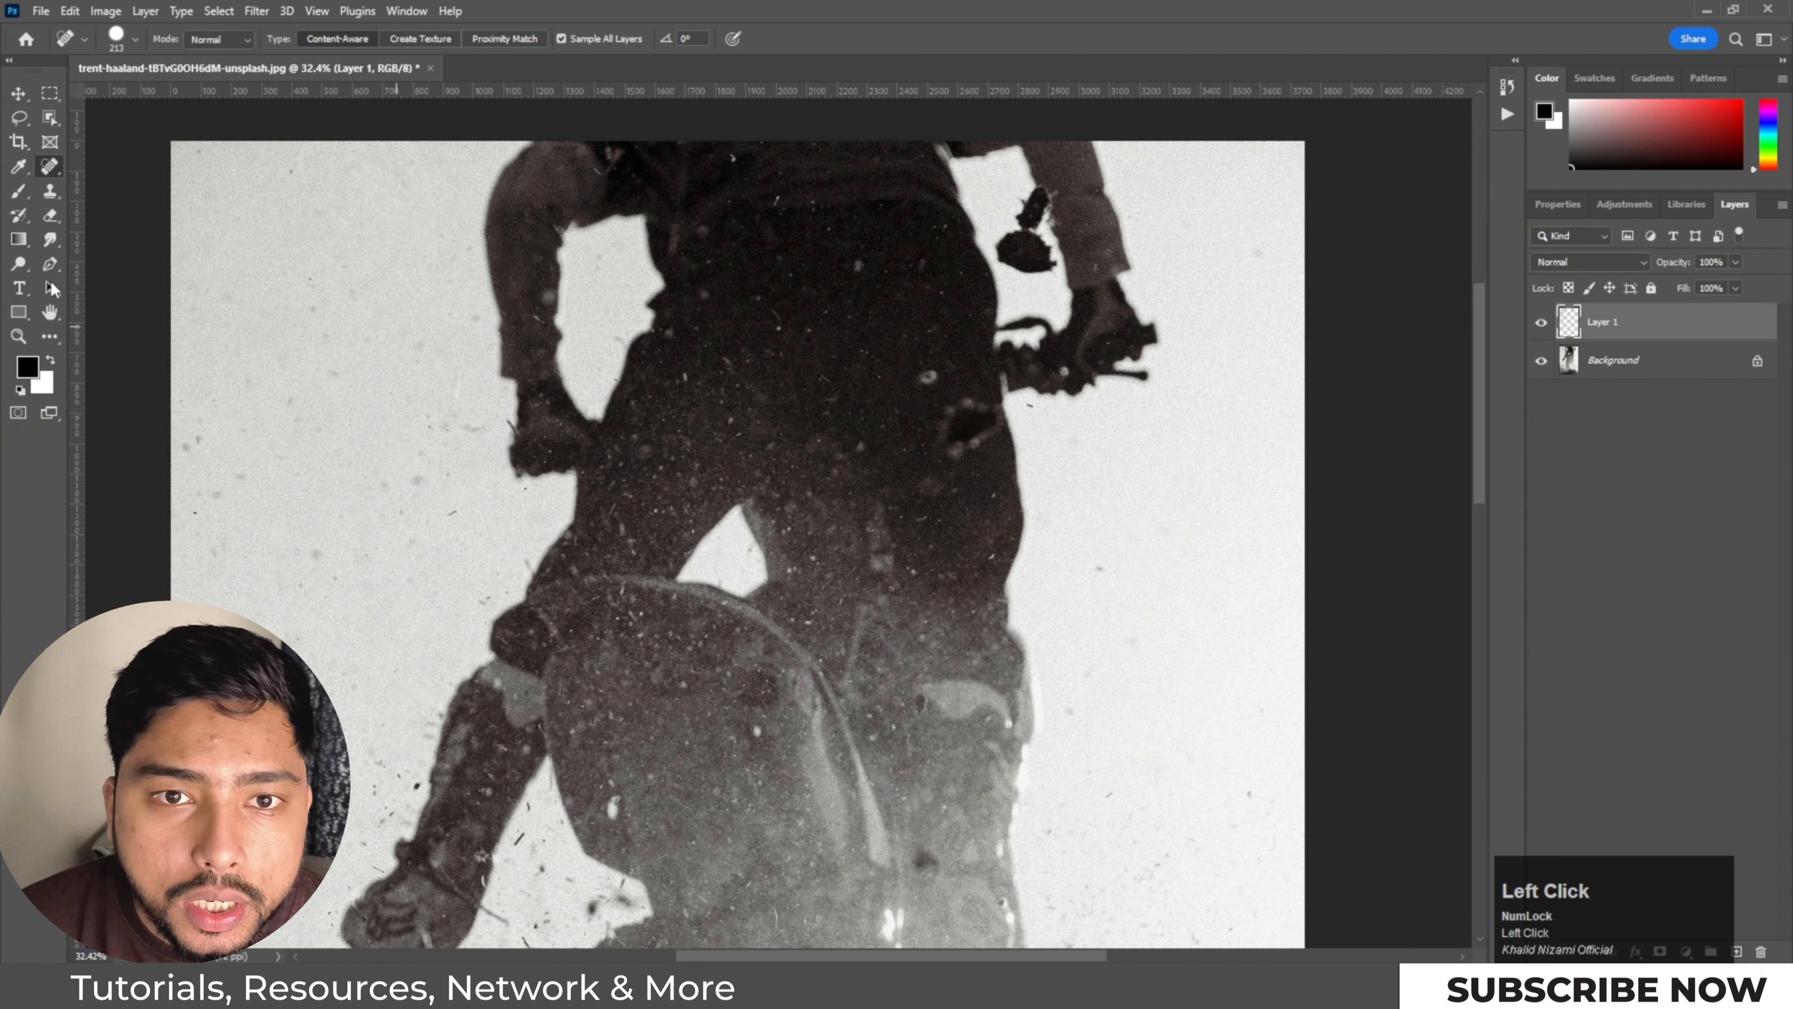
Step: Switch to the Healing Brush, sample a clean area of the rider's dark clothing and heal the light specks around the waist
right_click(47, 178)
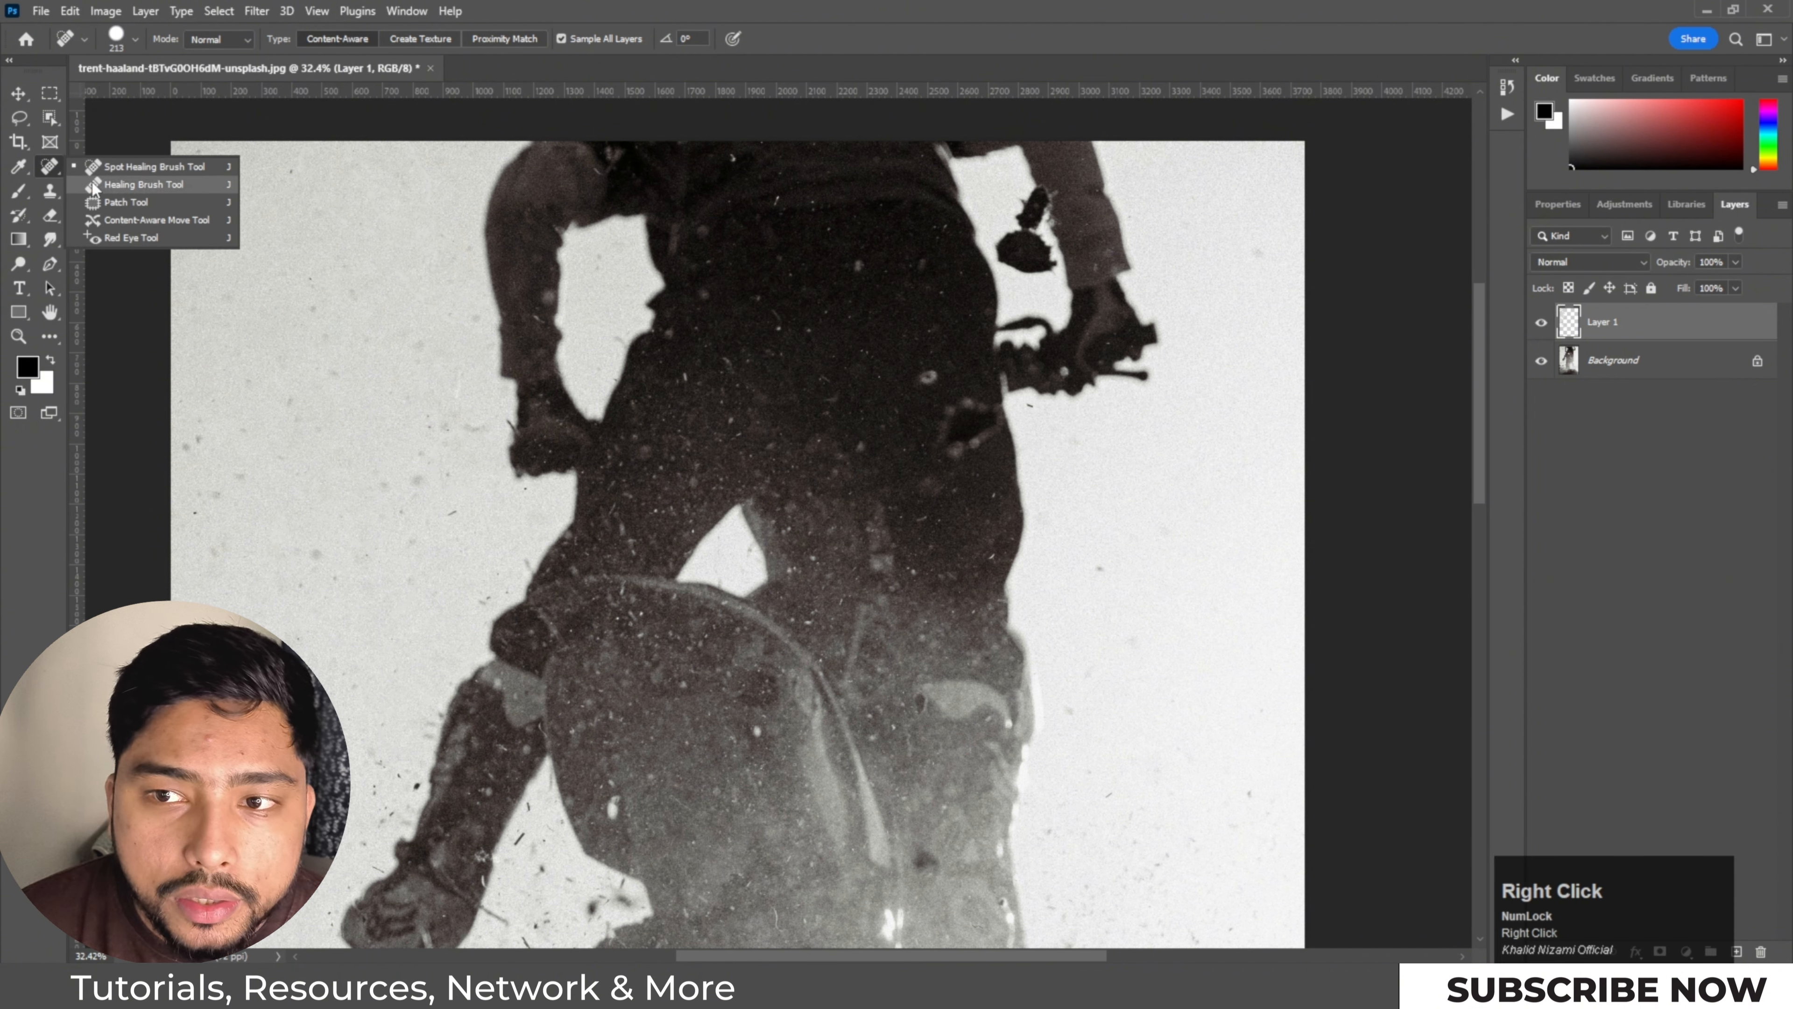
left_click(113, 187)
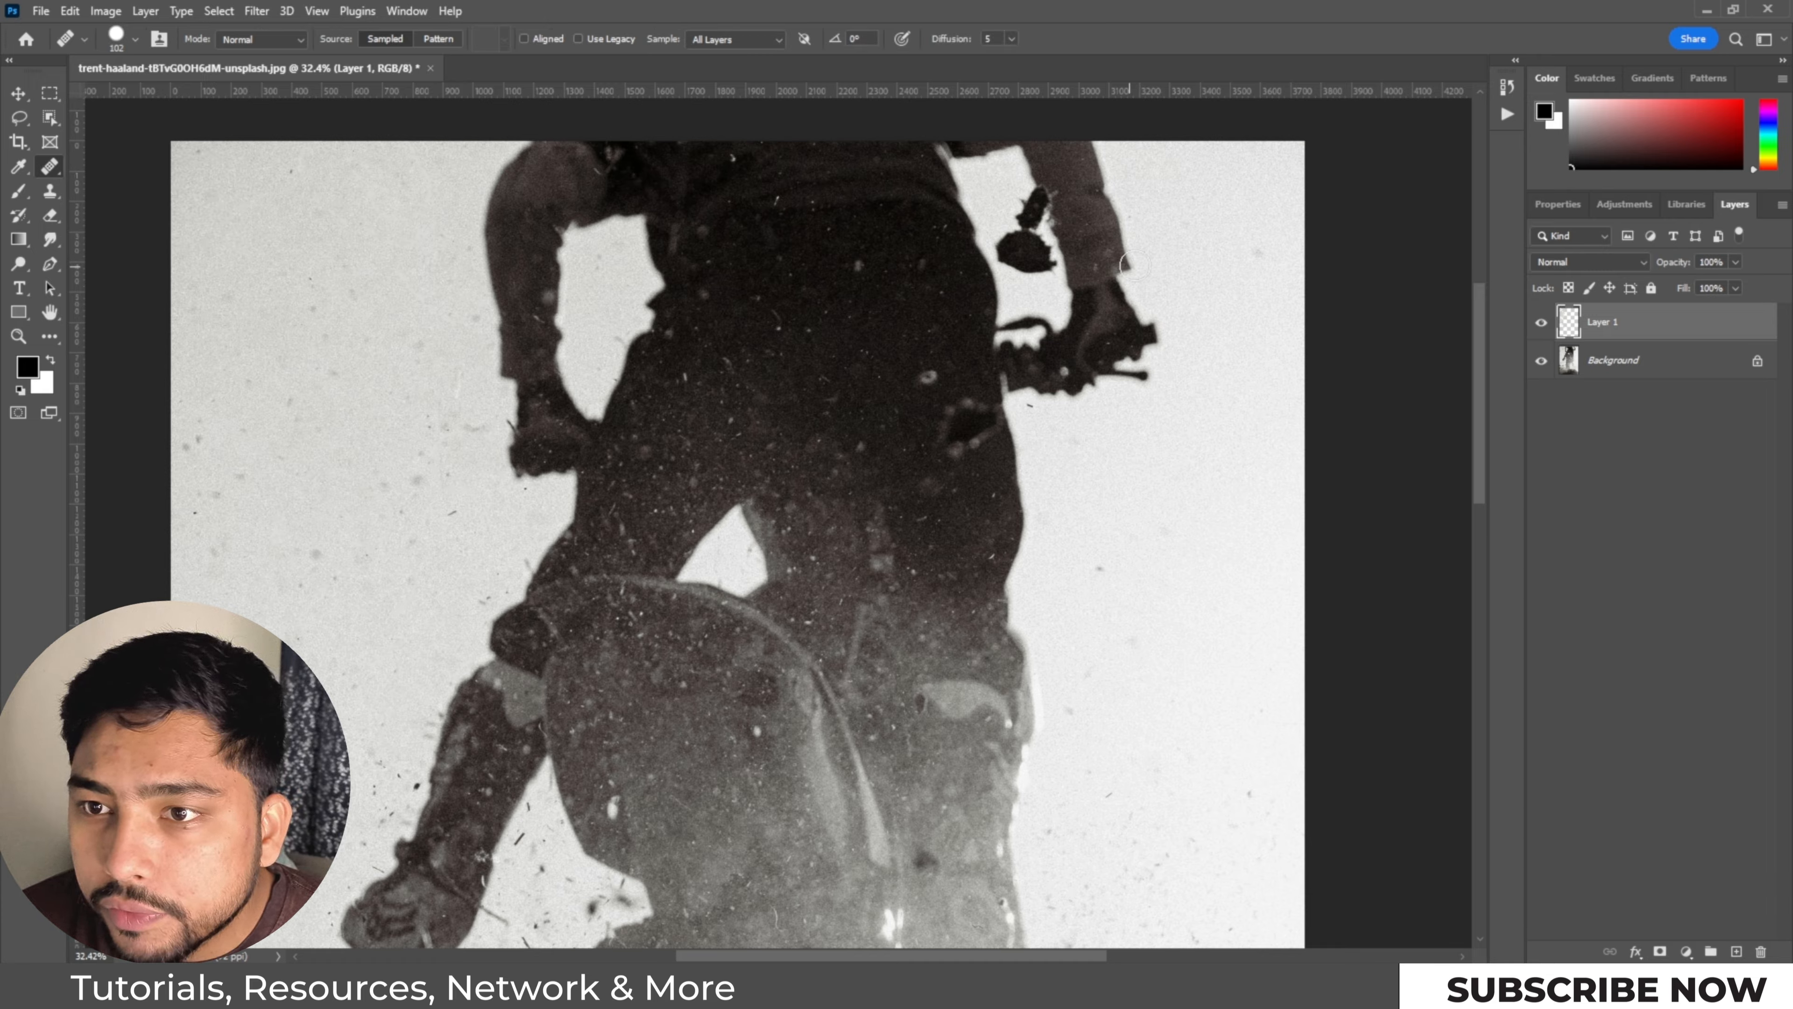
left_click(1196, 247, "alt")
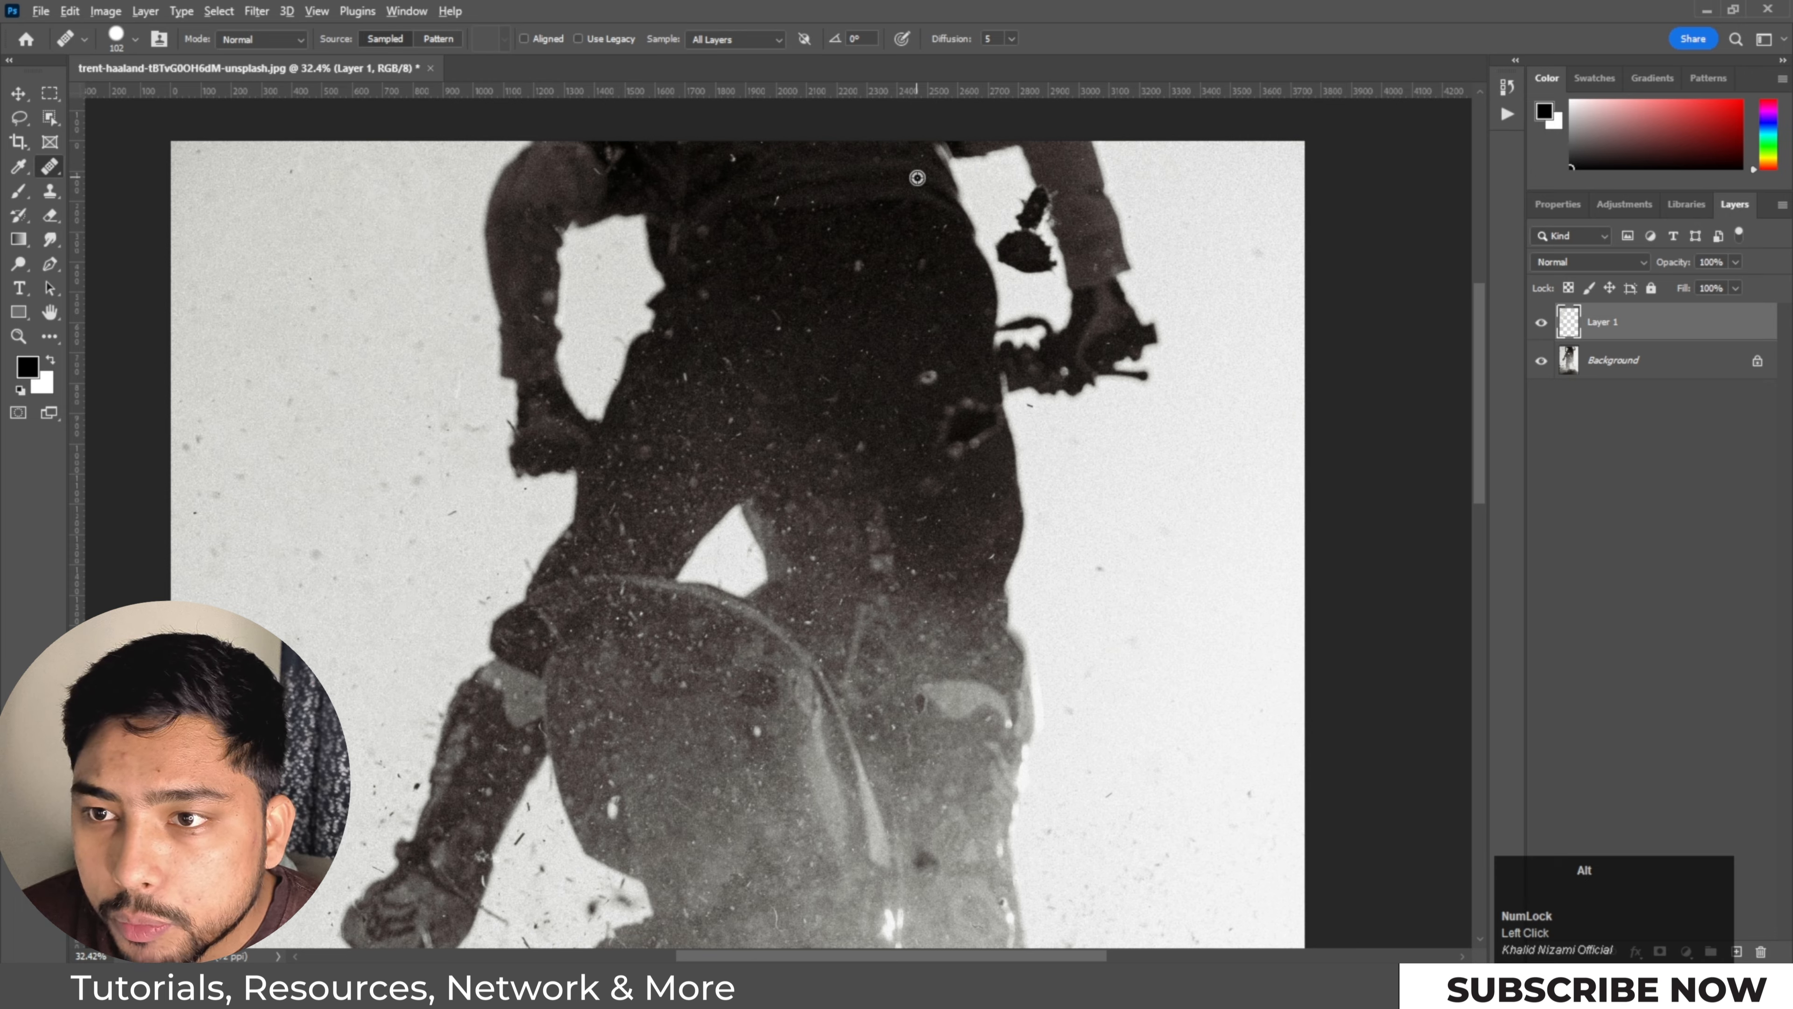
left_click(919, 180, "alt")
left_click(778, 230)
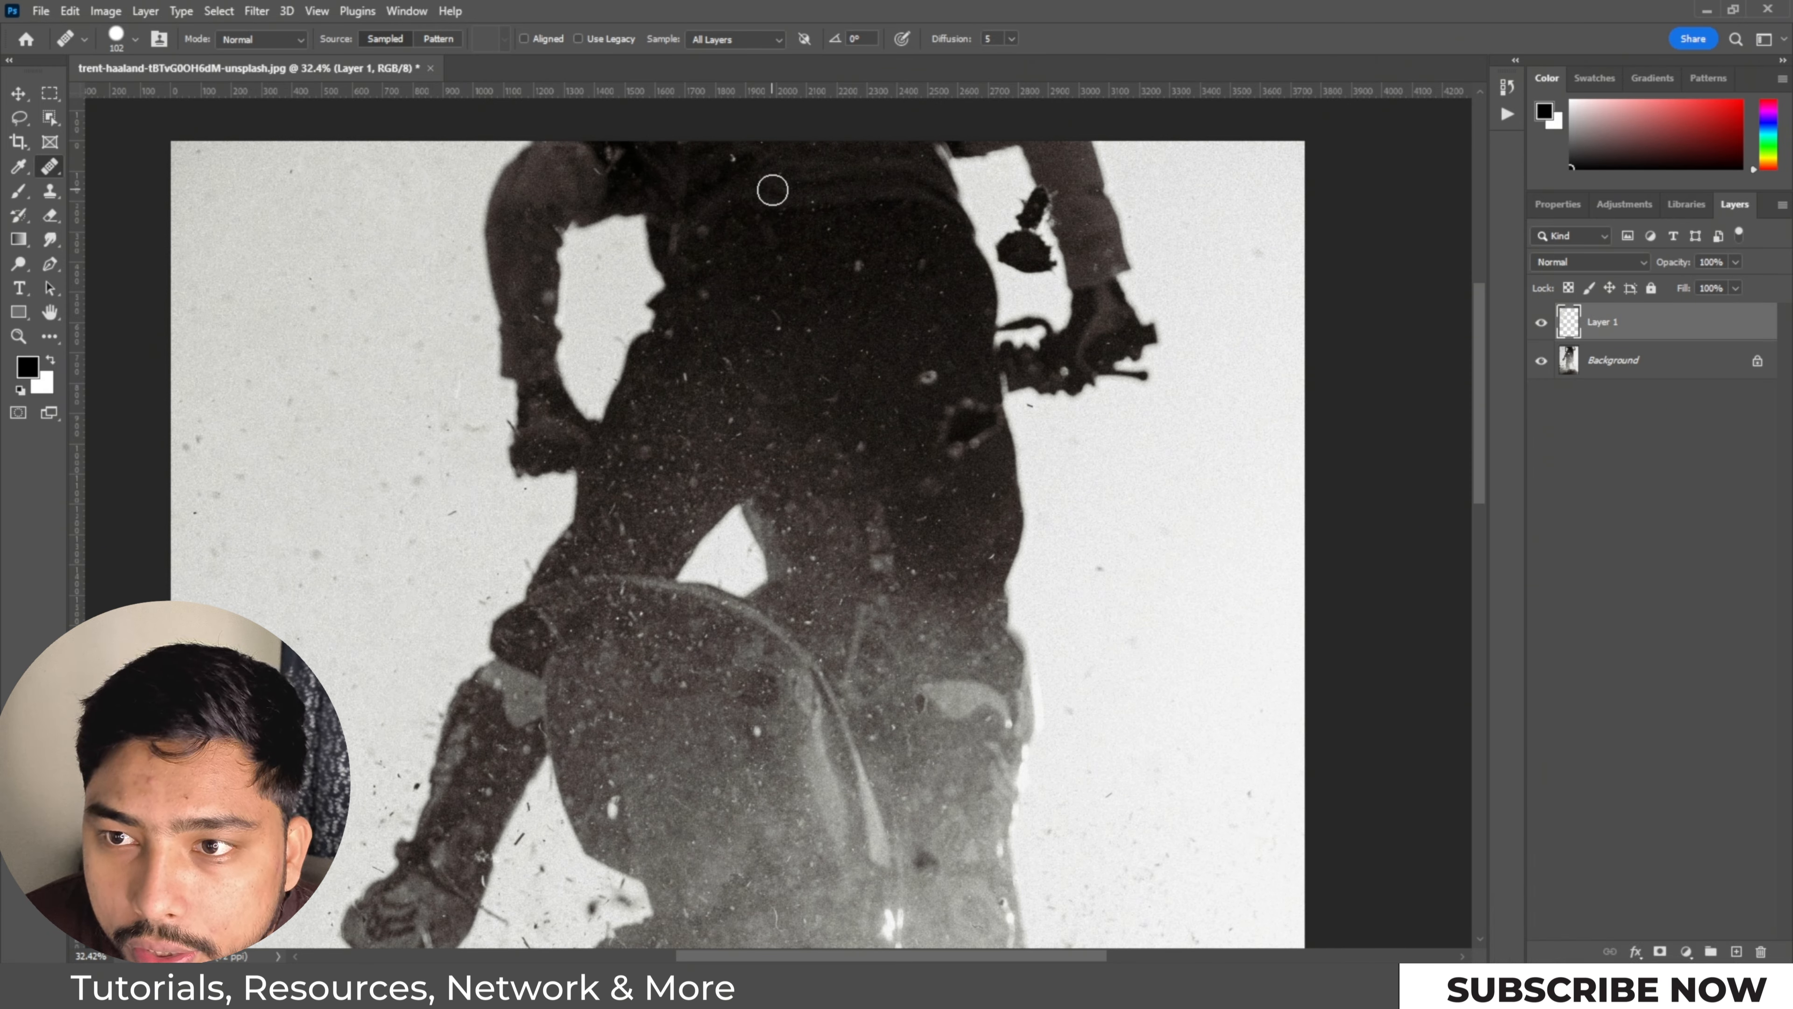
left_click(782, 195)
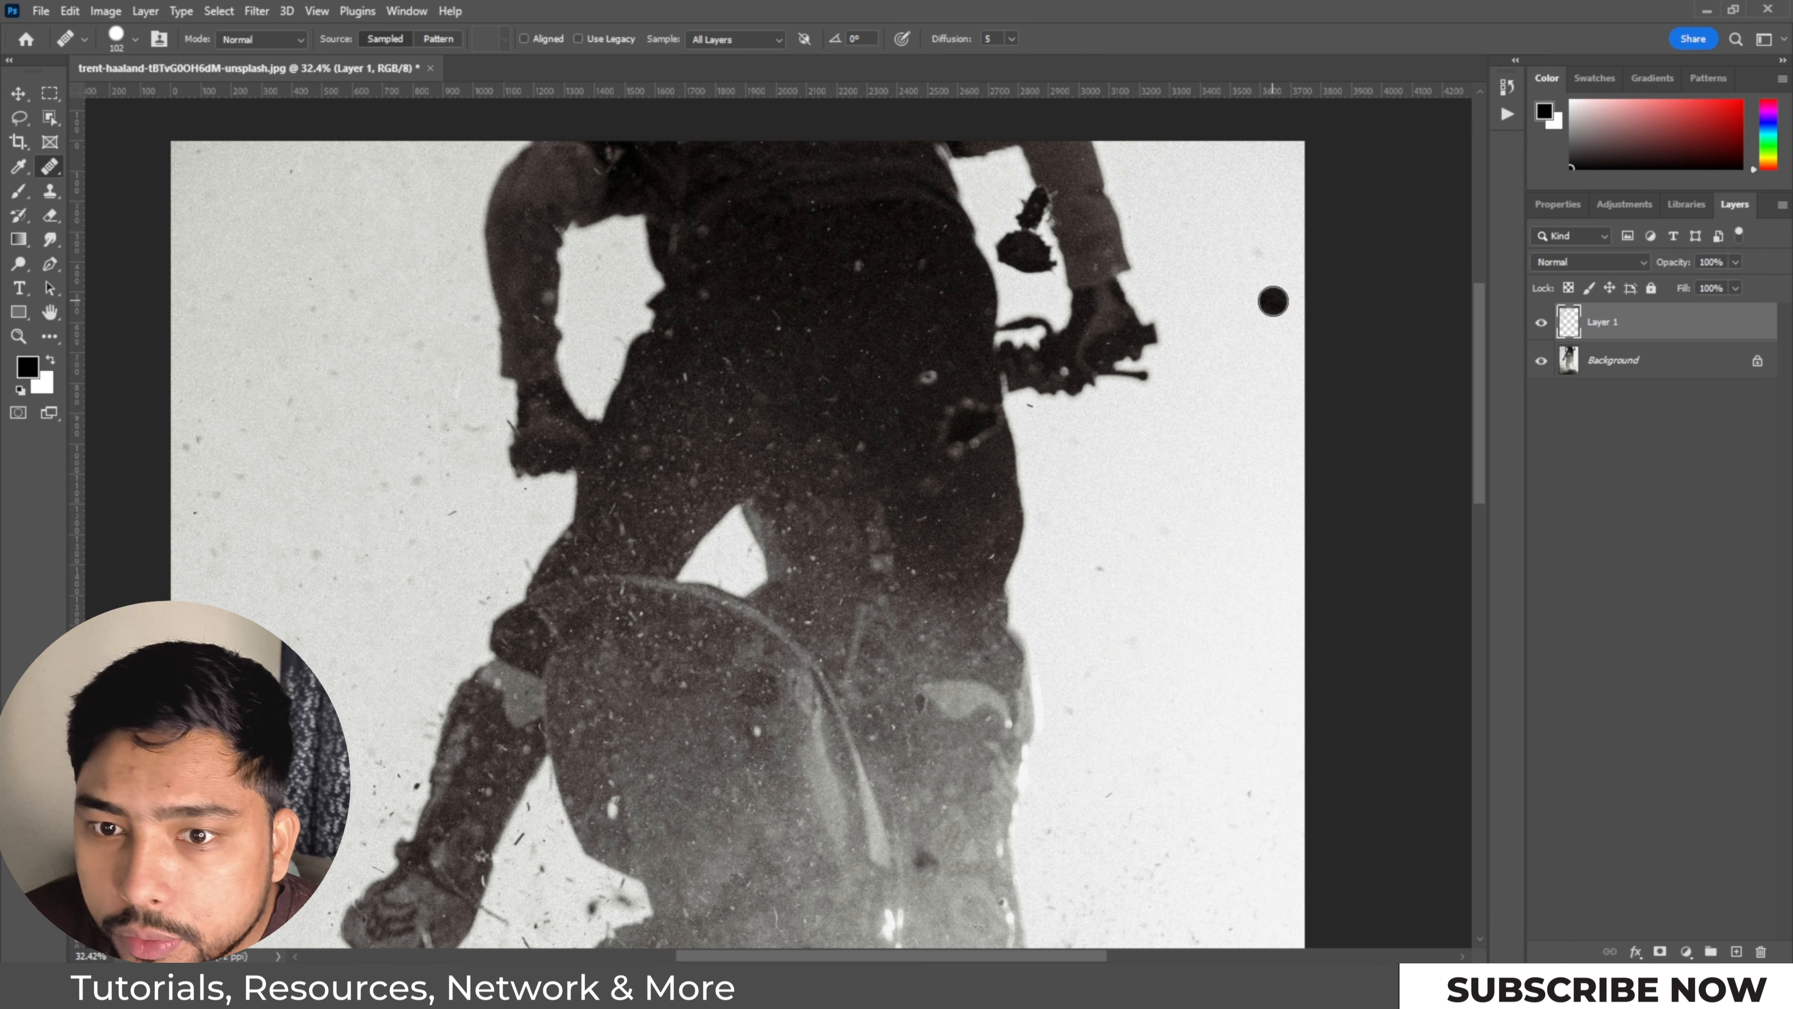
Step: Sample the clean background beside the handlebar and heal the small spots in the light background on the photo's left side
left_click(1252, 319)
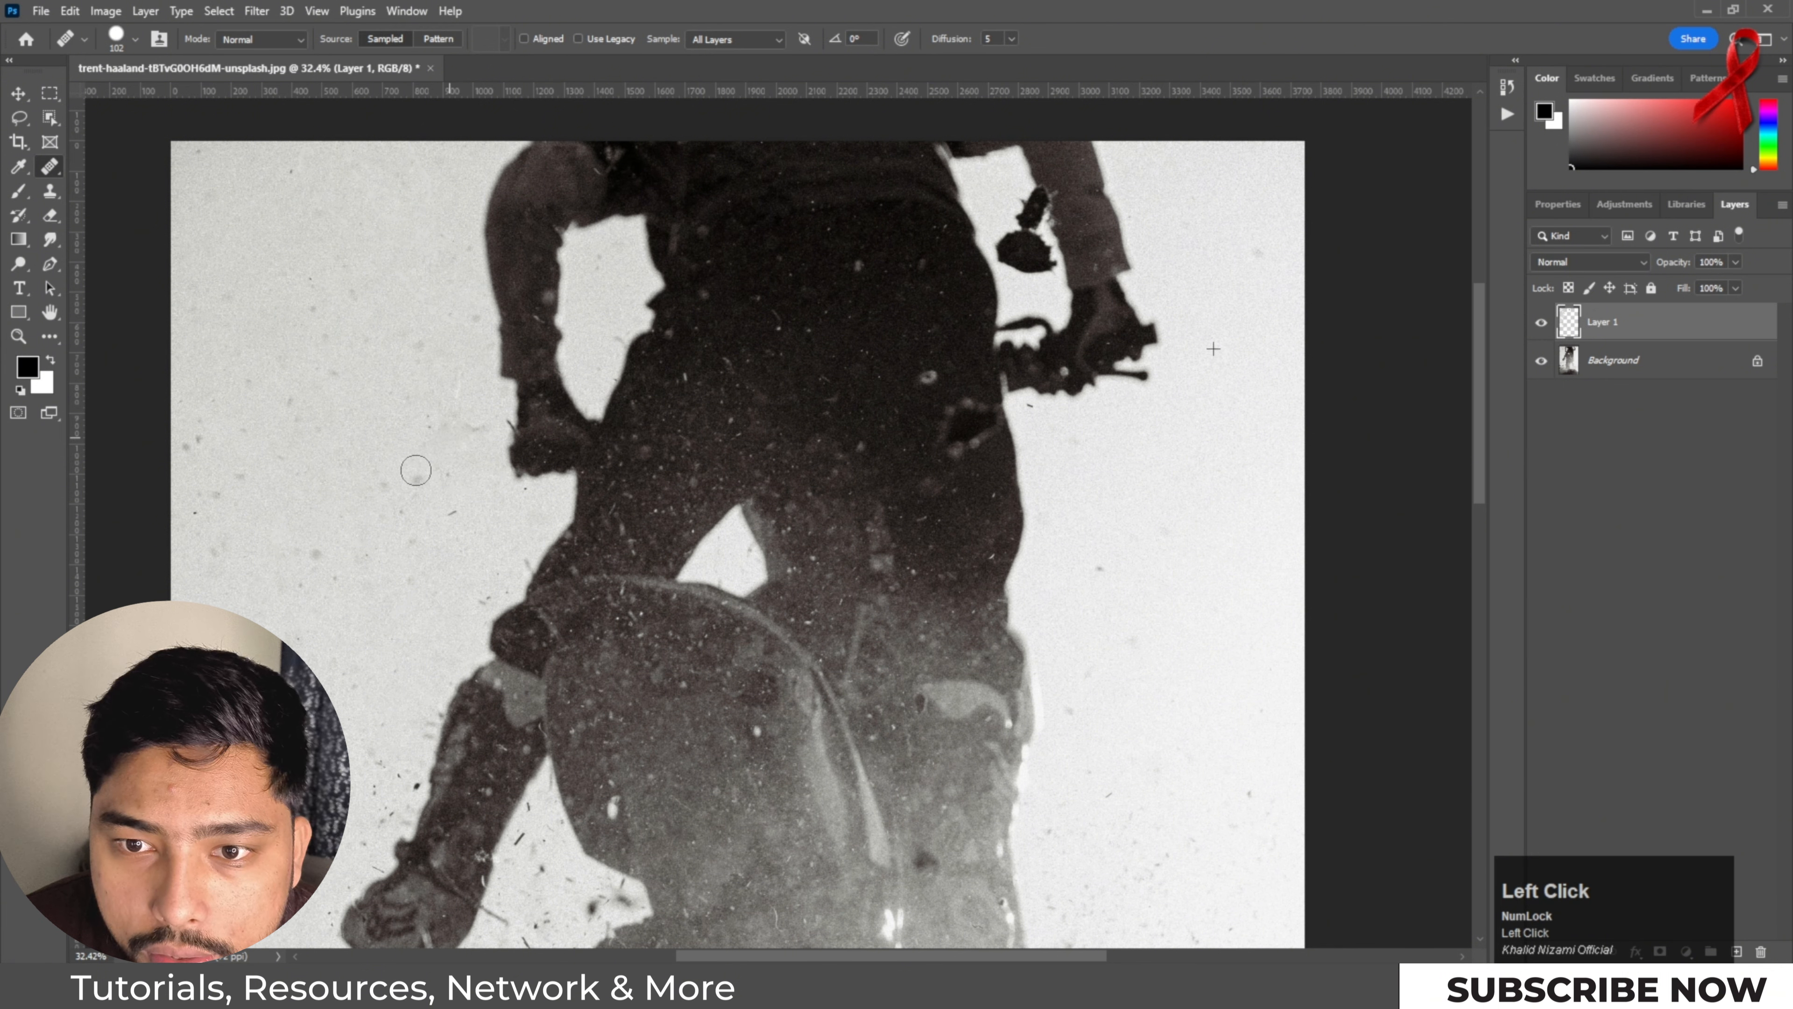
left_click(444, 389)
left_click(412, 460)
left_click(461, 418)
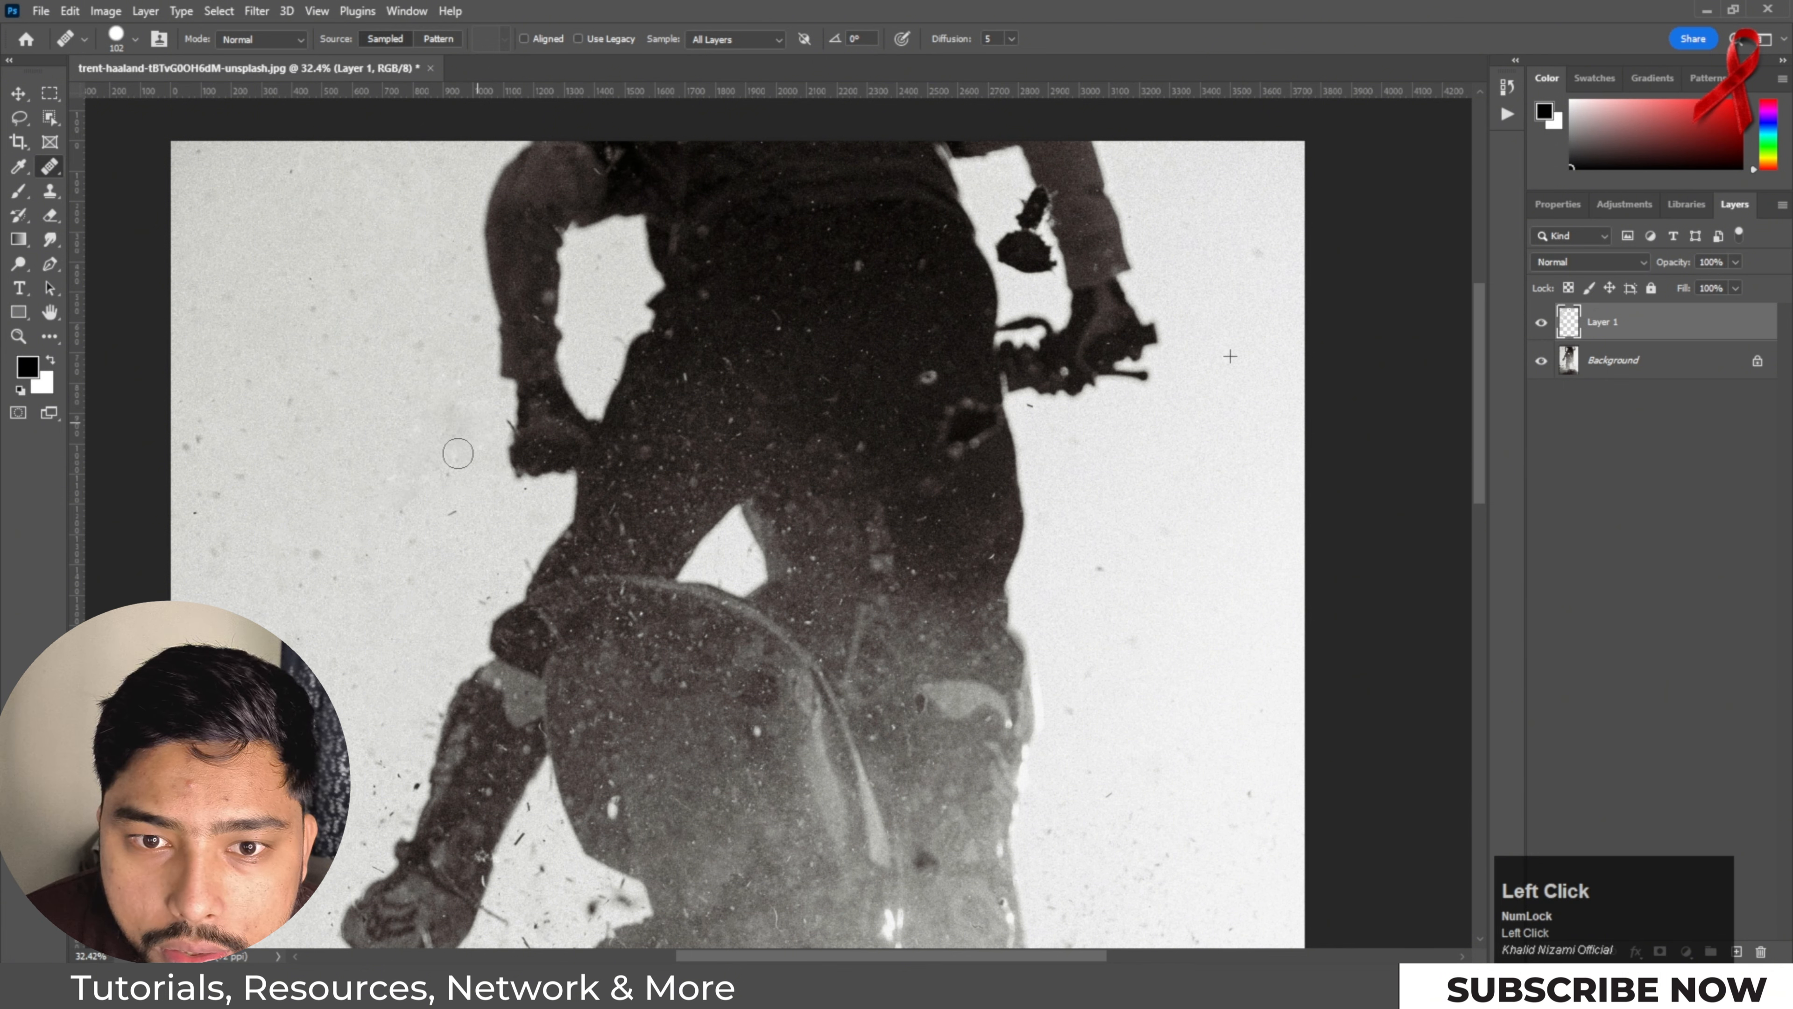
left_click(468, 447)
left_click(310, 427)
left_click(273, 406)
left_click(241, 393)
left_click(197, 451)
left_click(225, 478)
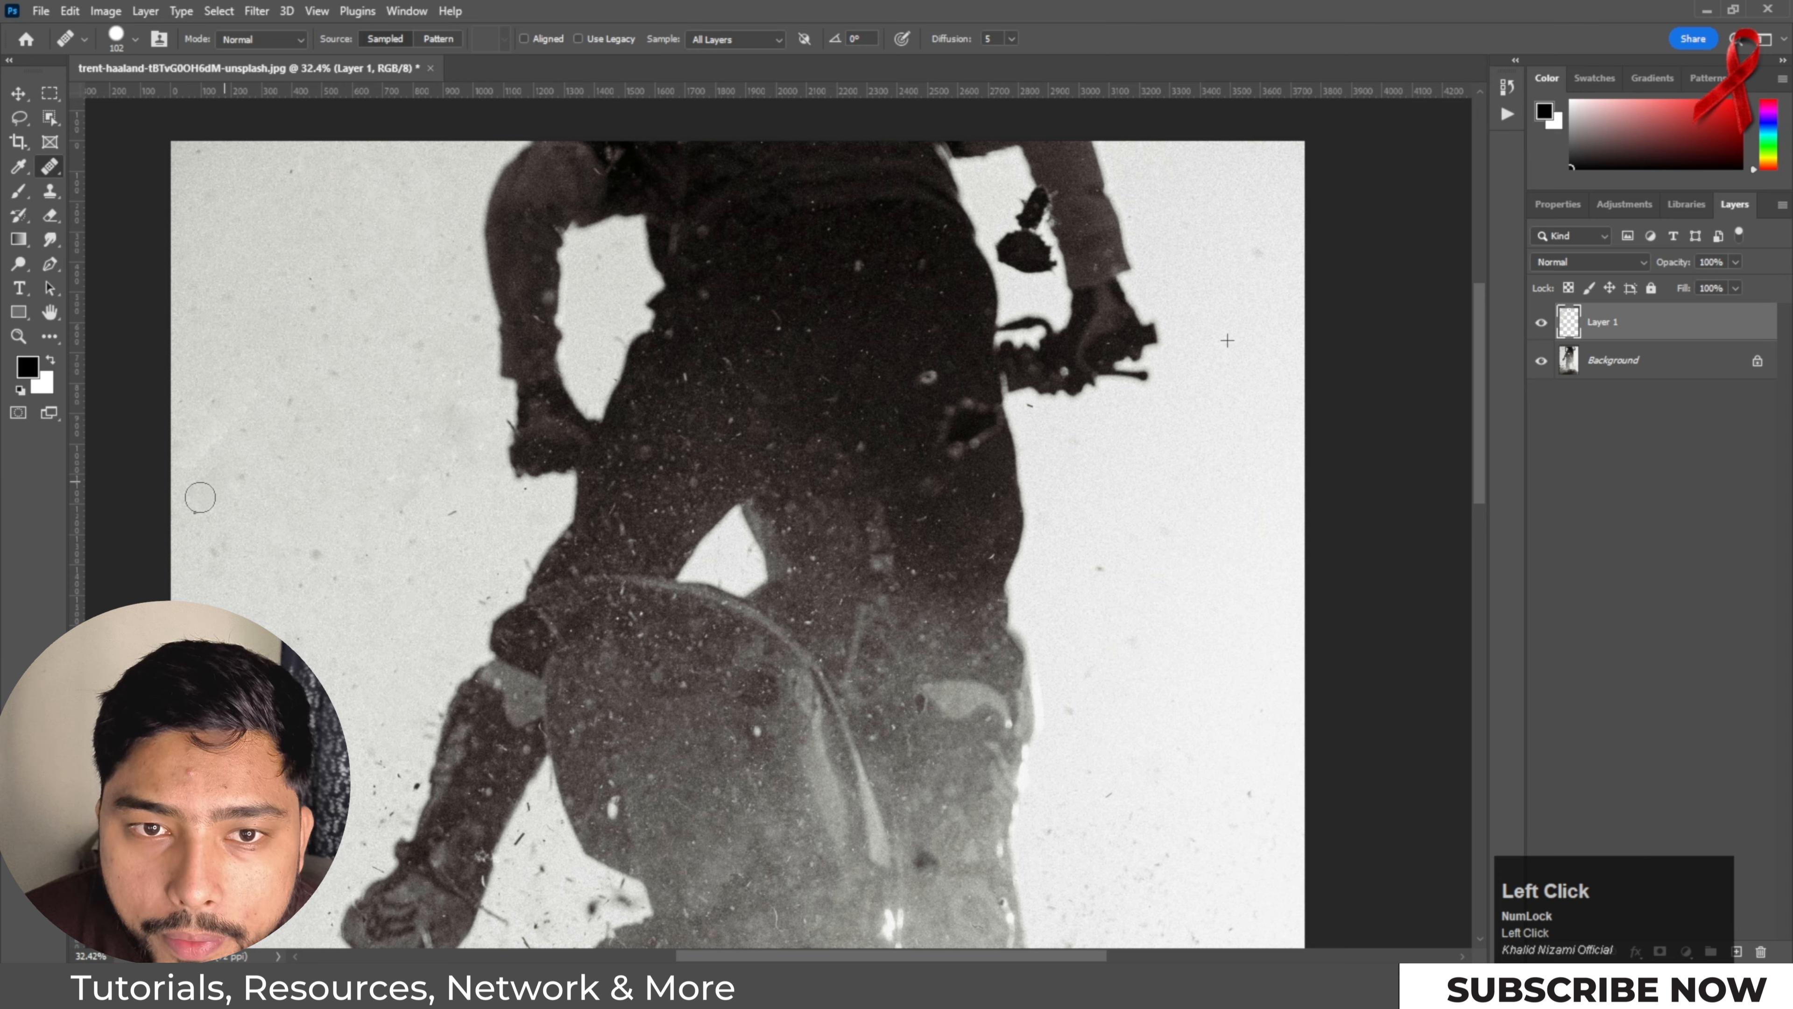
left_click(292, 471)
left_click(260, 474)
left_click(321, 453)
left_click(348, 345)
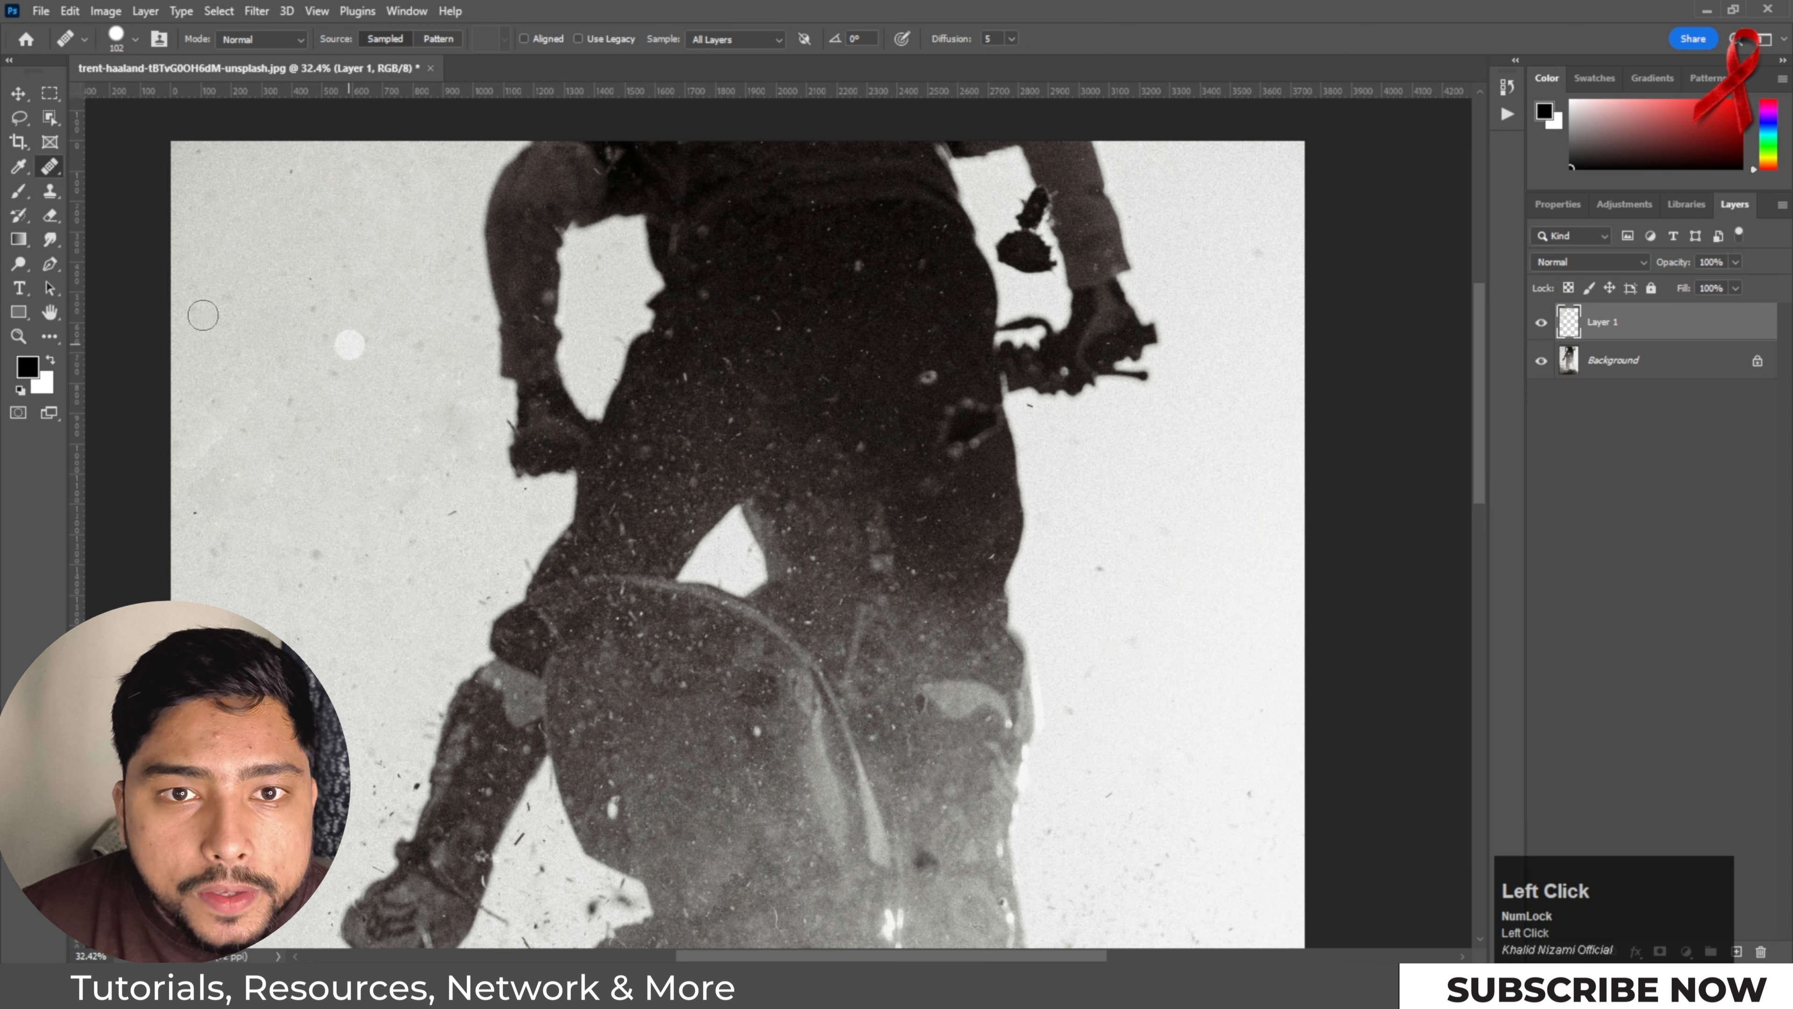
Step: Switch back to the Spot Healing Brush and try to set a sample point on the light background near the photo's right edge
right_click(44, 170)
left_click(113, 171)
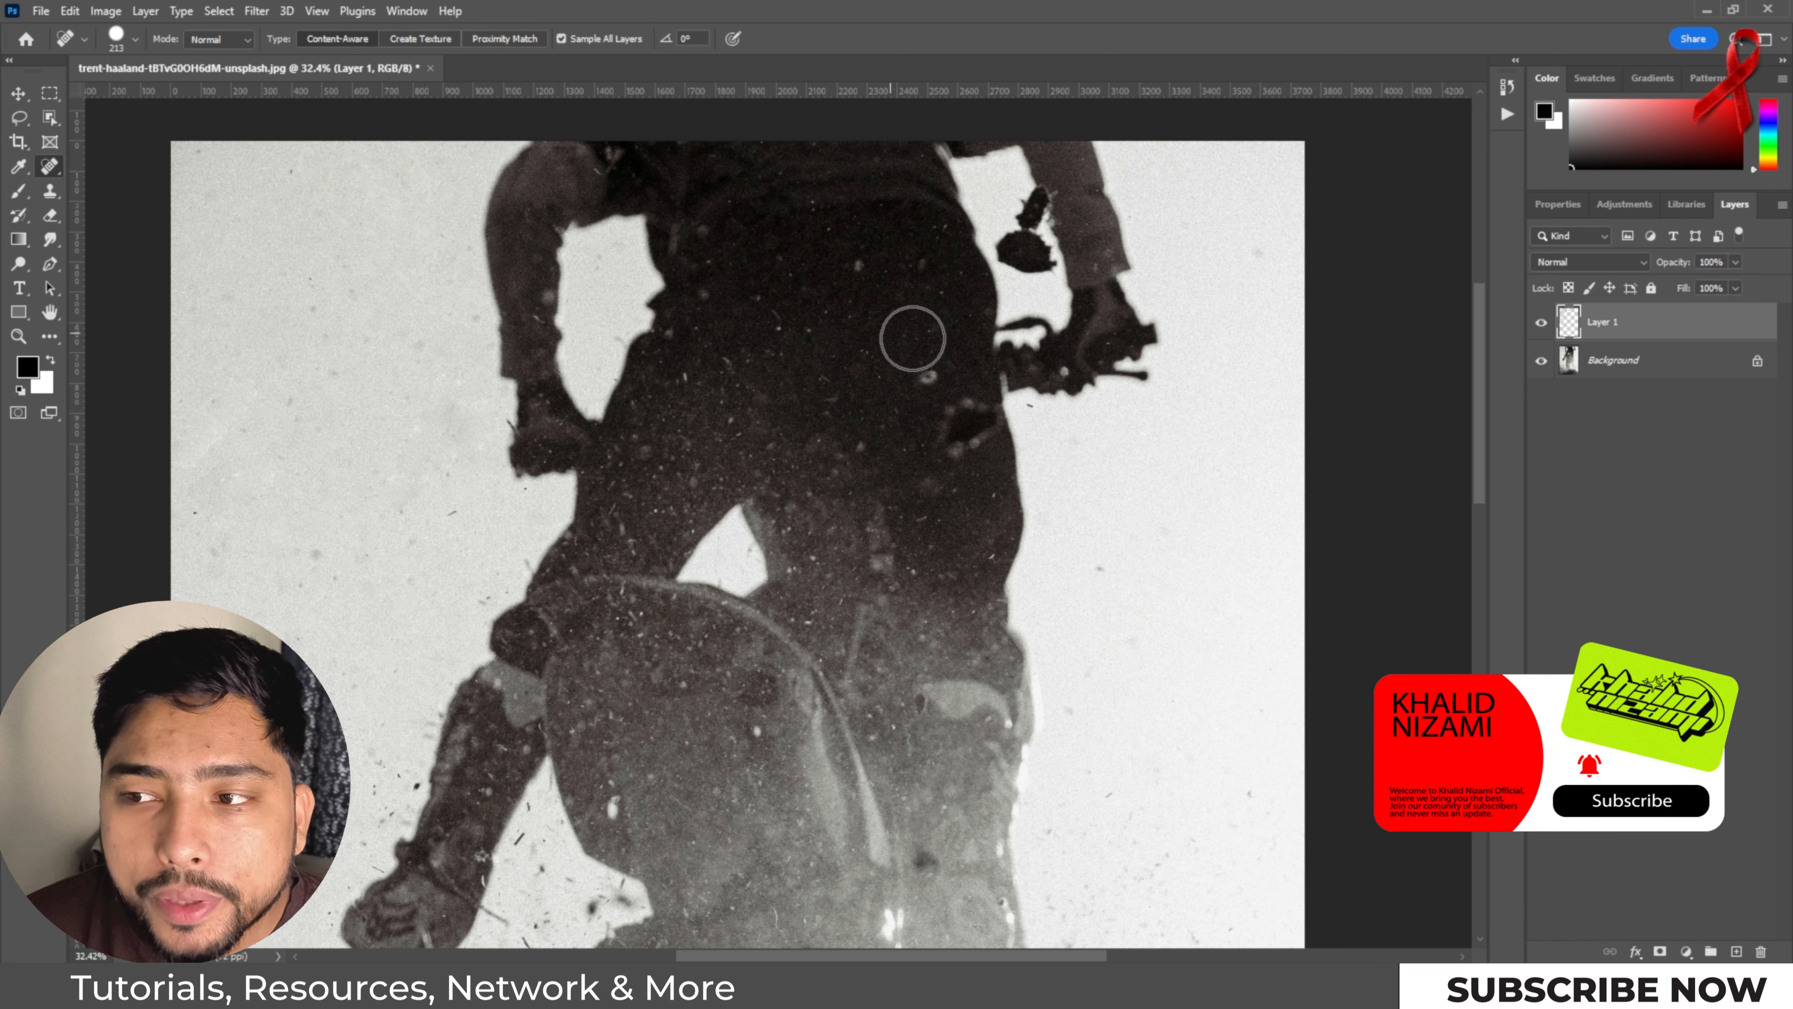
left_click(1239, 277, "alt")
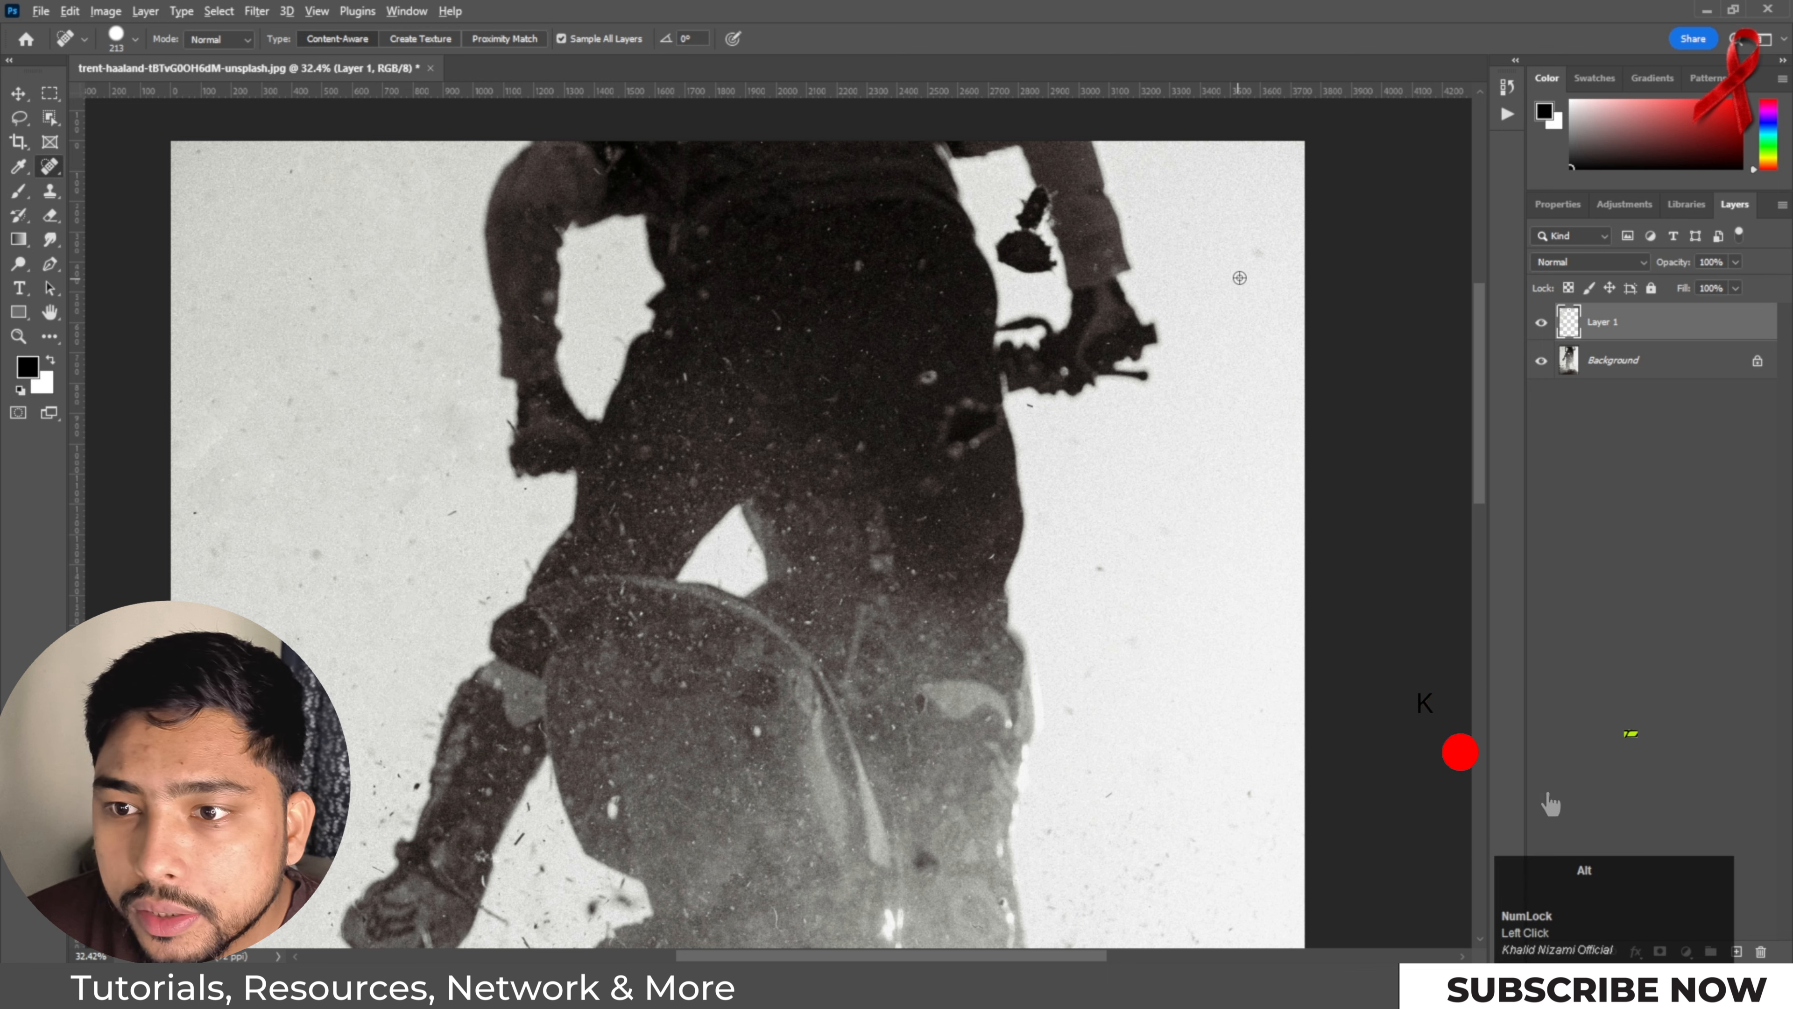
left_click(1240, 277, "alt")
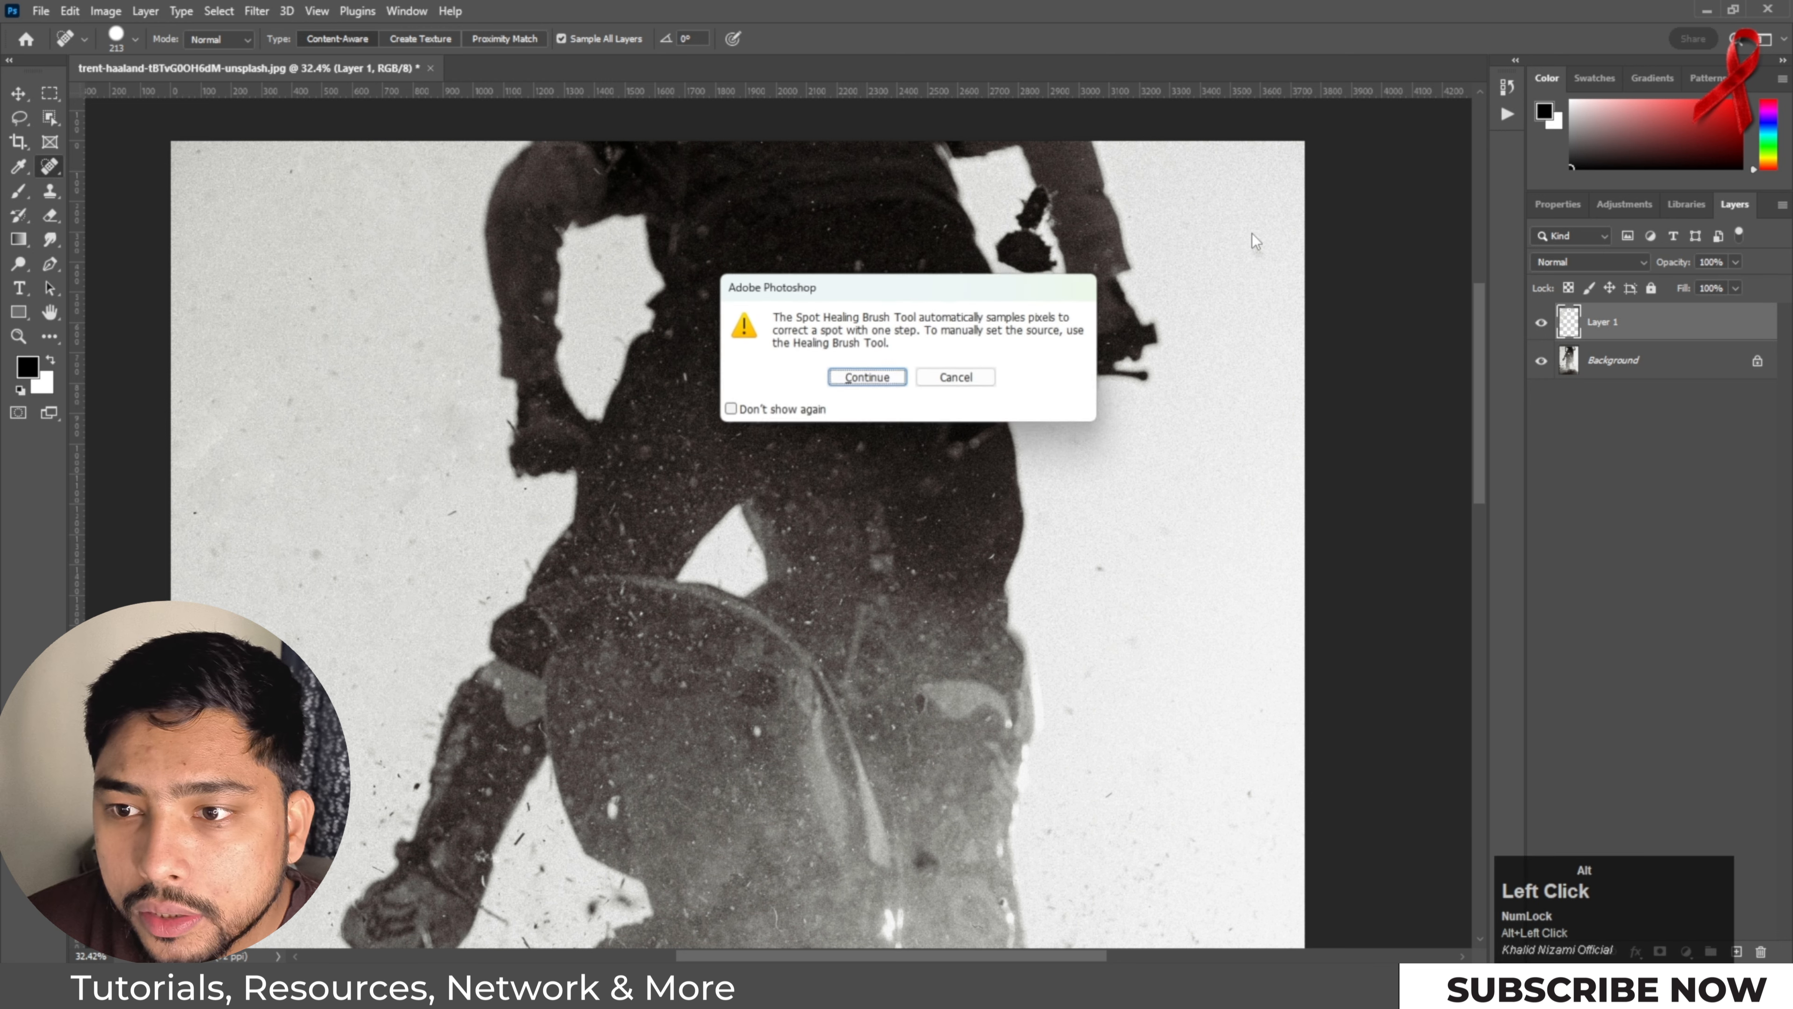
left_click(867, 377)
left_click(1269, 230)
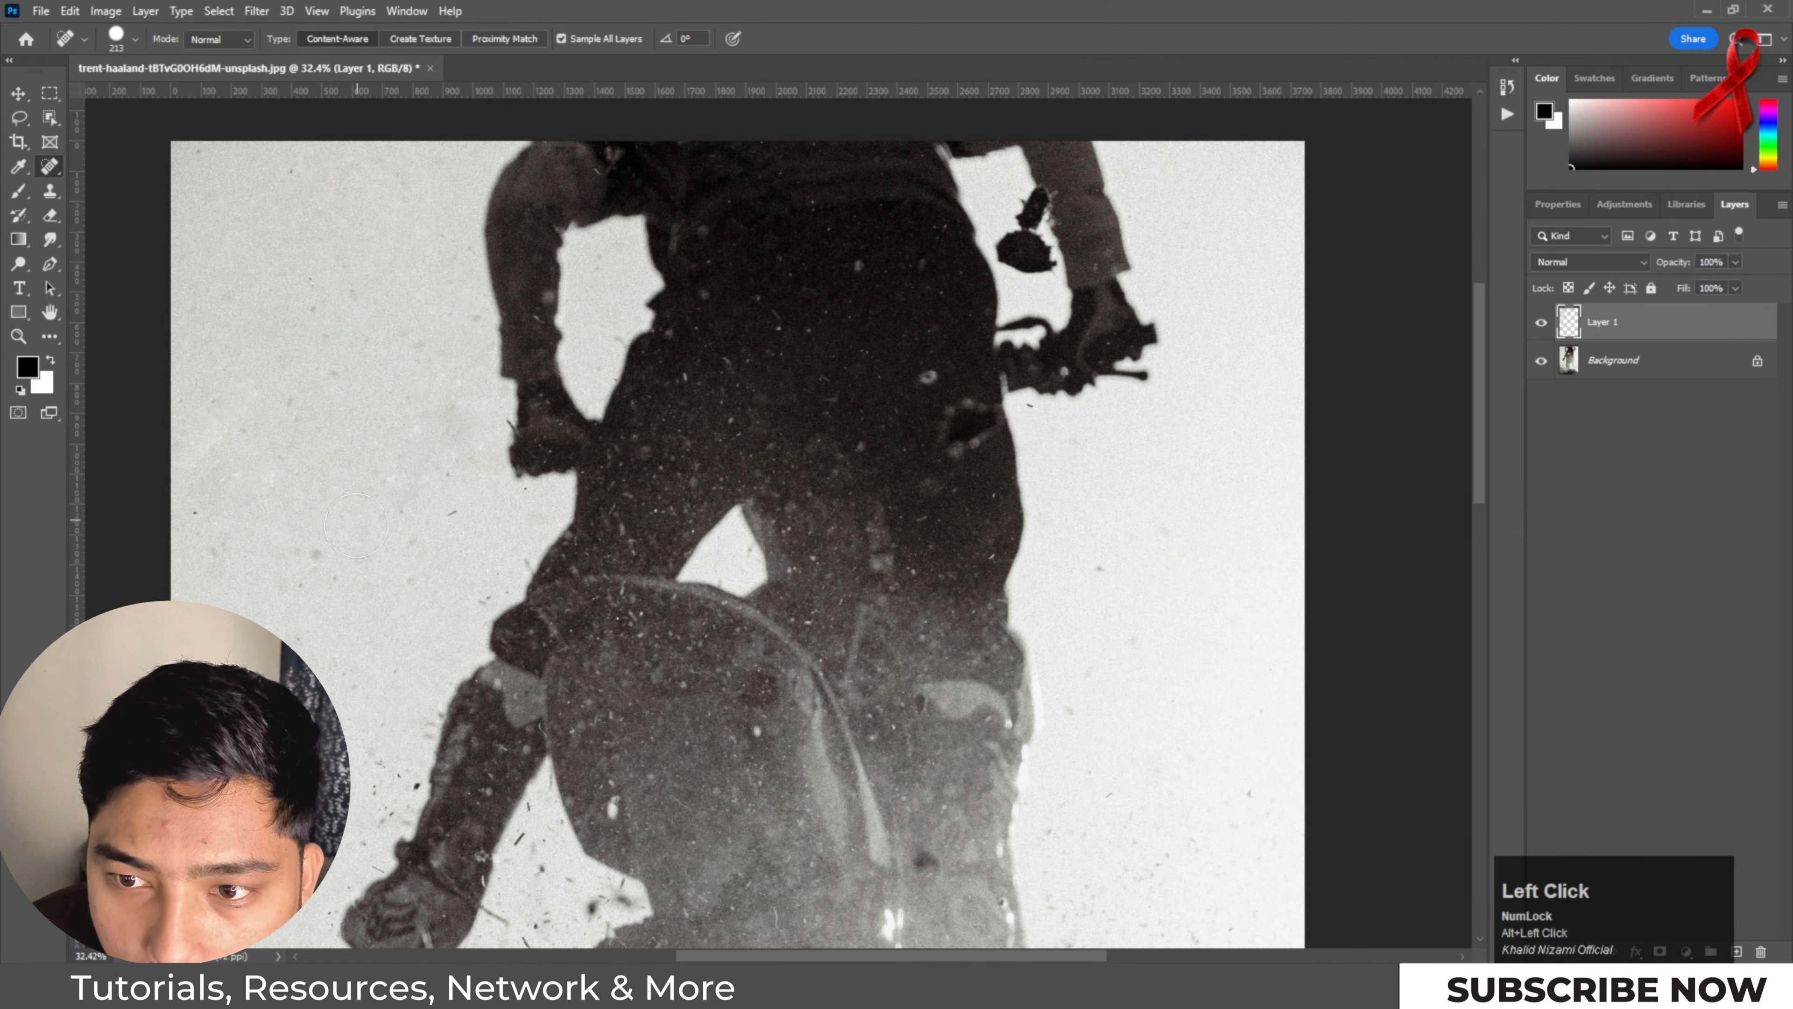
Step: Spot-heal the specks on the rider's thigh and in the background beside the arm on the photo's left side
left_click_drag(717, 456, 660, 521)
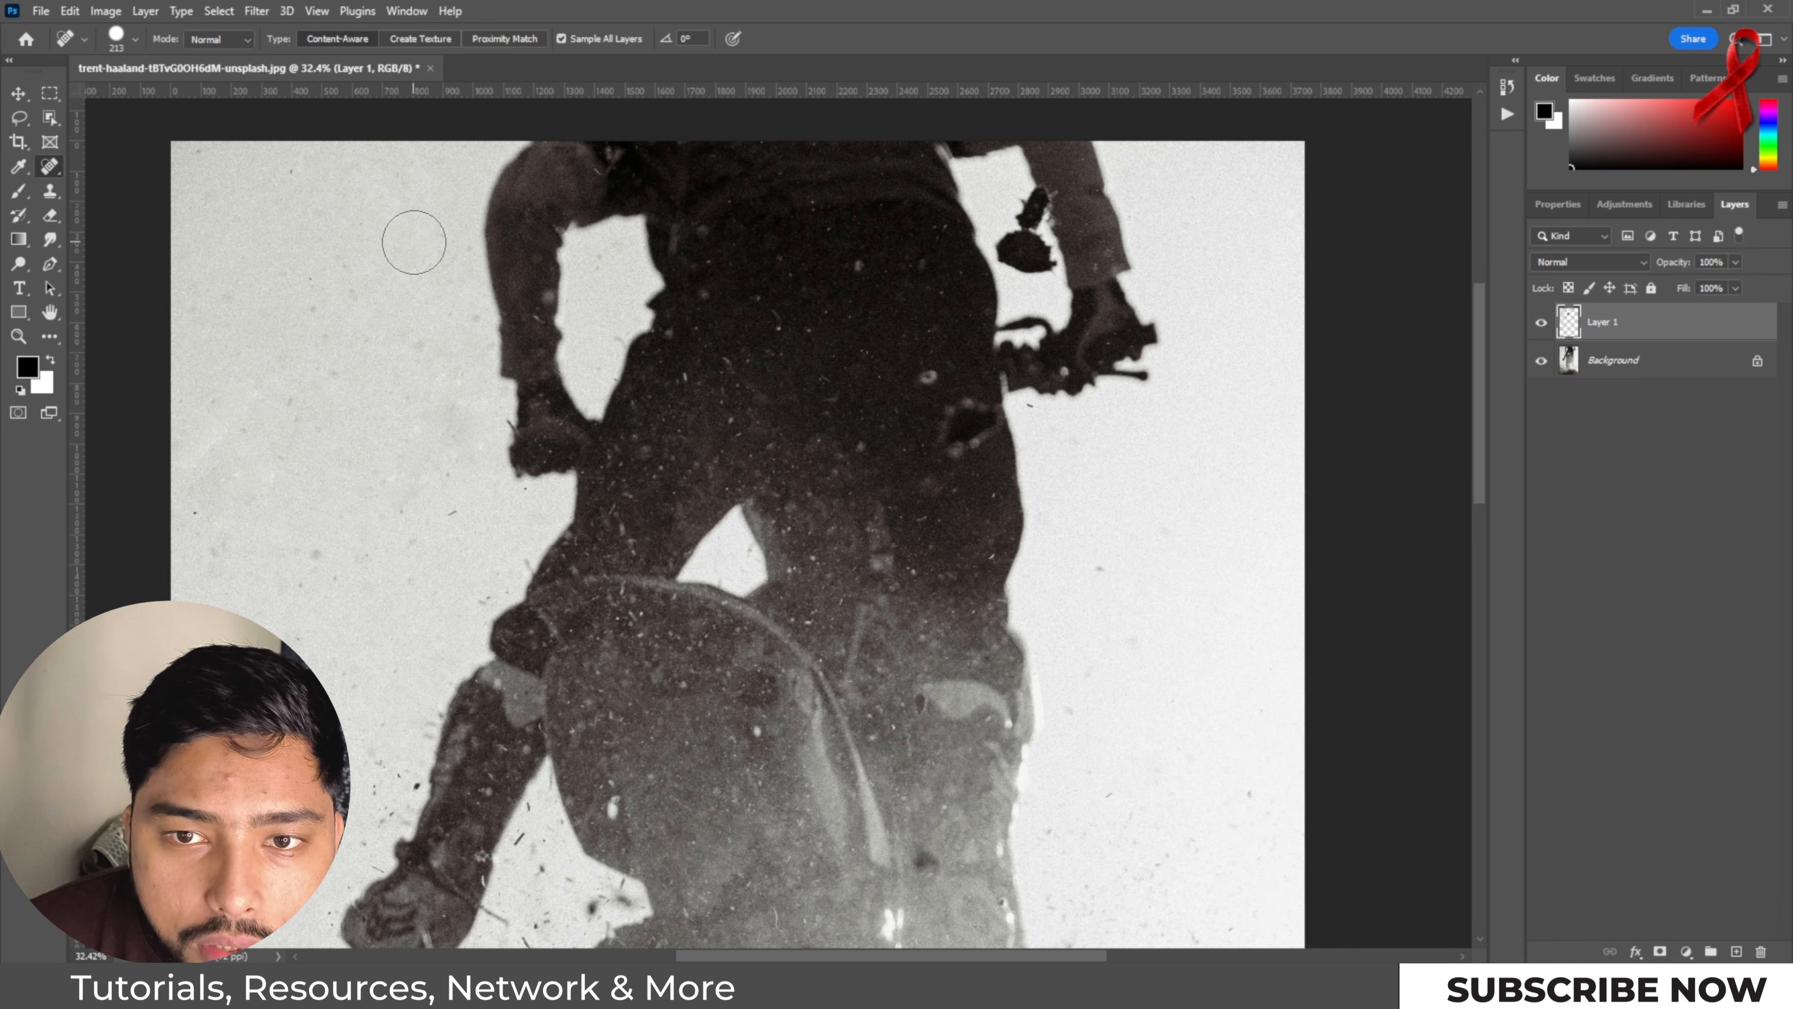
left_click(431, 205)
left_click_drag(424, 340, 390, 365)
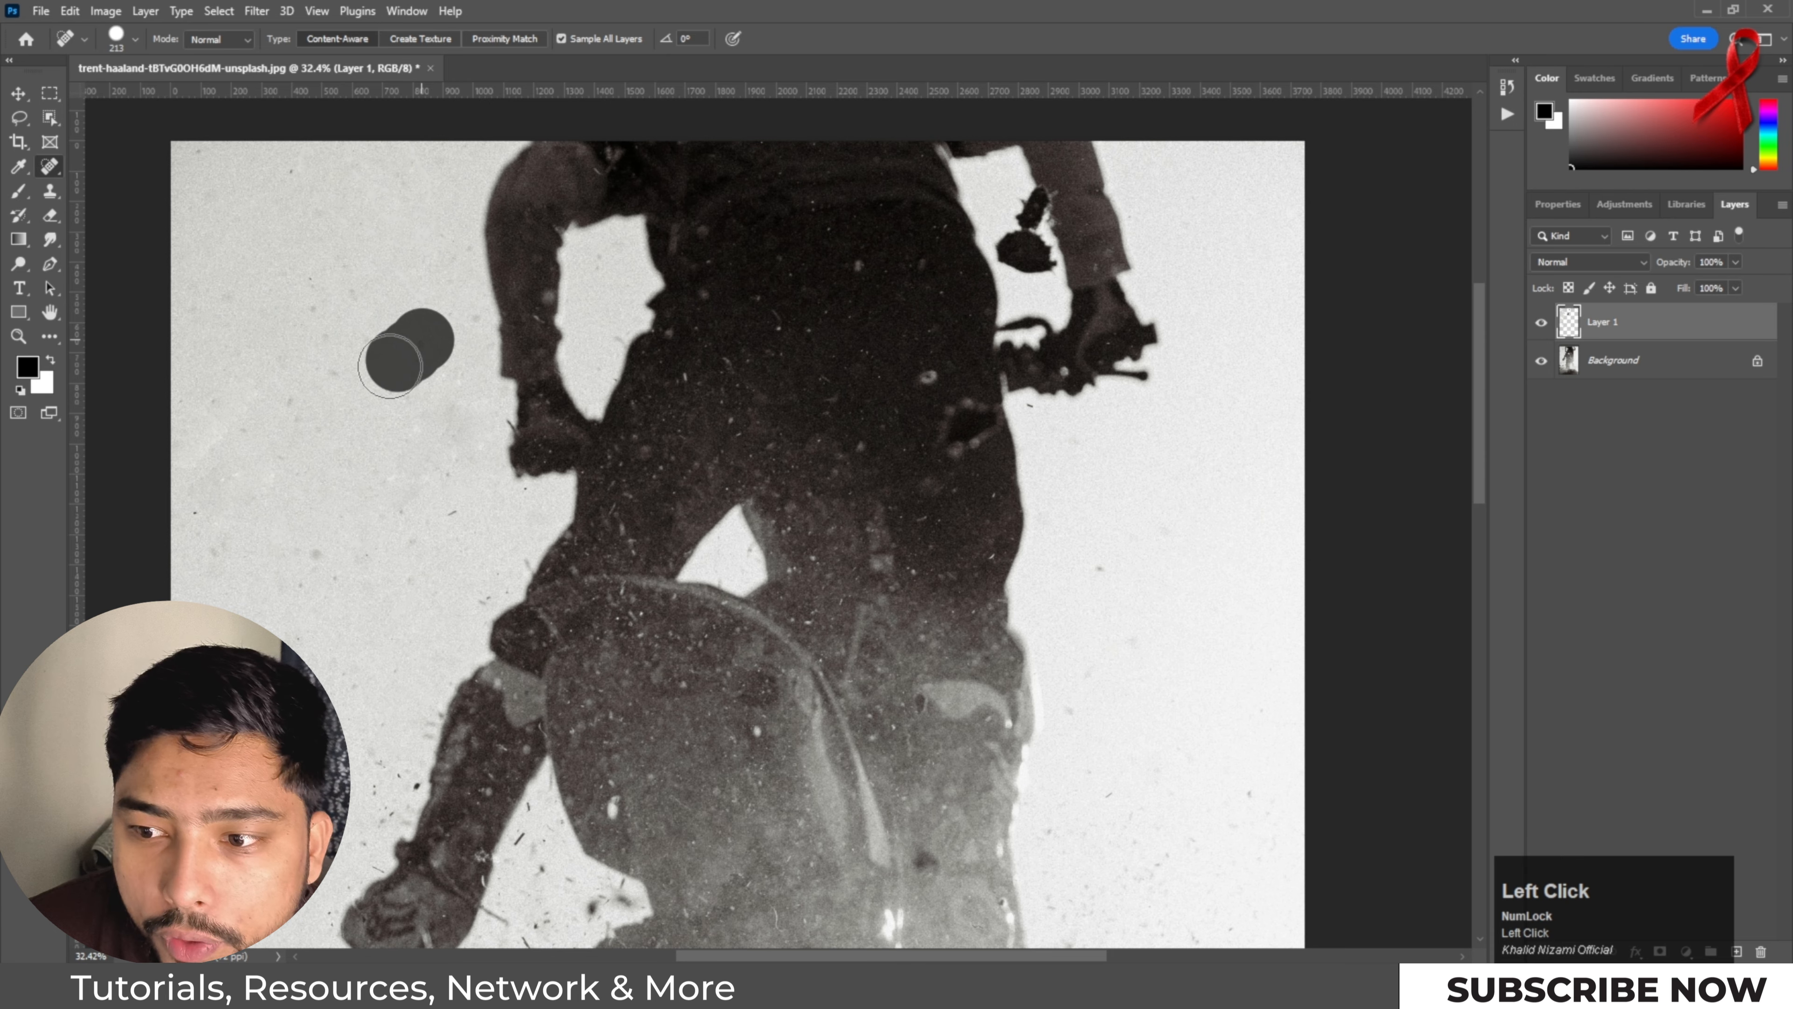
Step: Spot-heal the dark debris in the light background beside the motorcycle on the photo's right side
scroll(888, 433, "down", 3)
scroll(1008, 671, "up", 2)
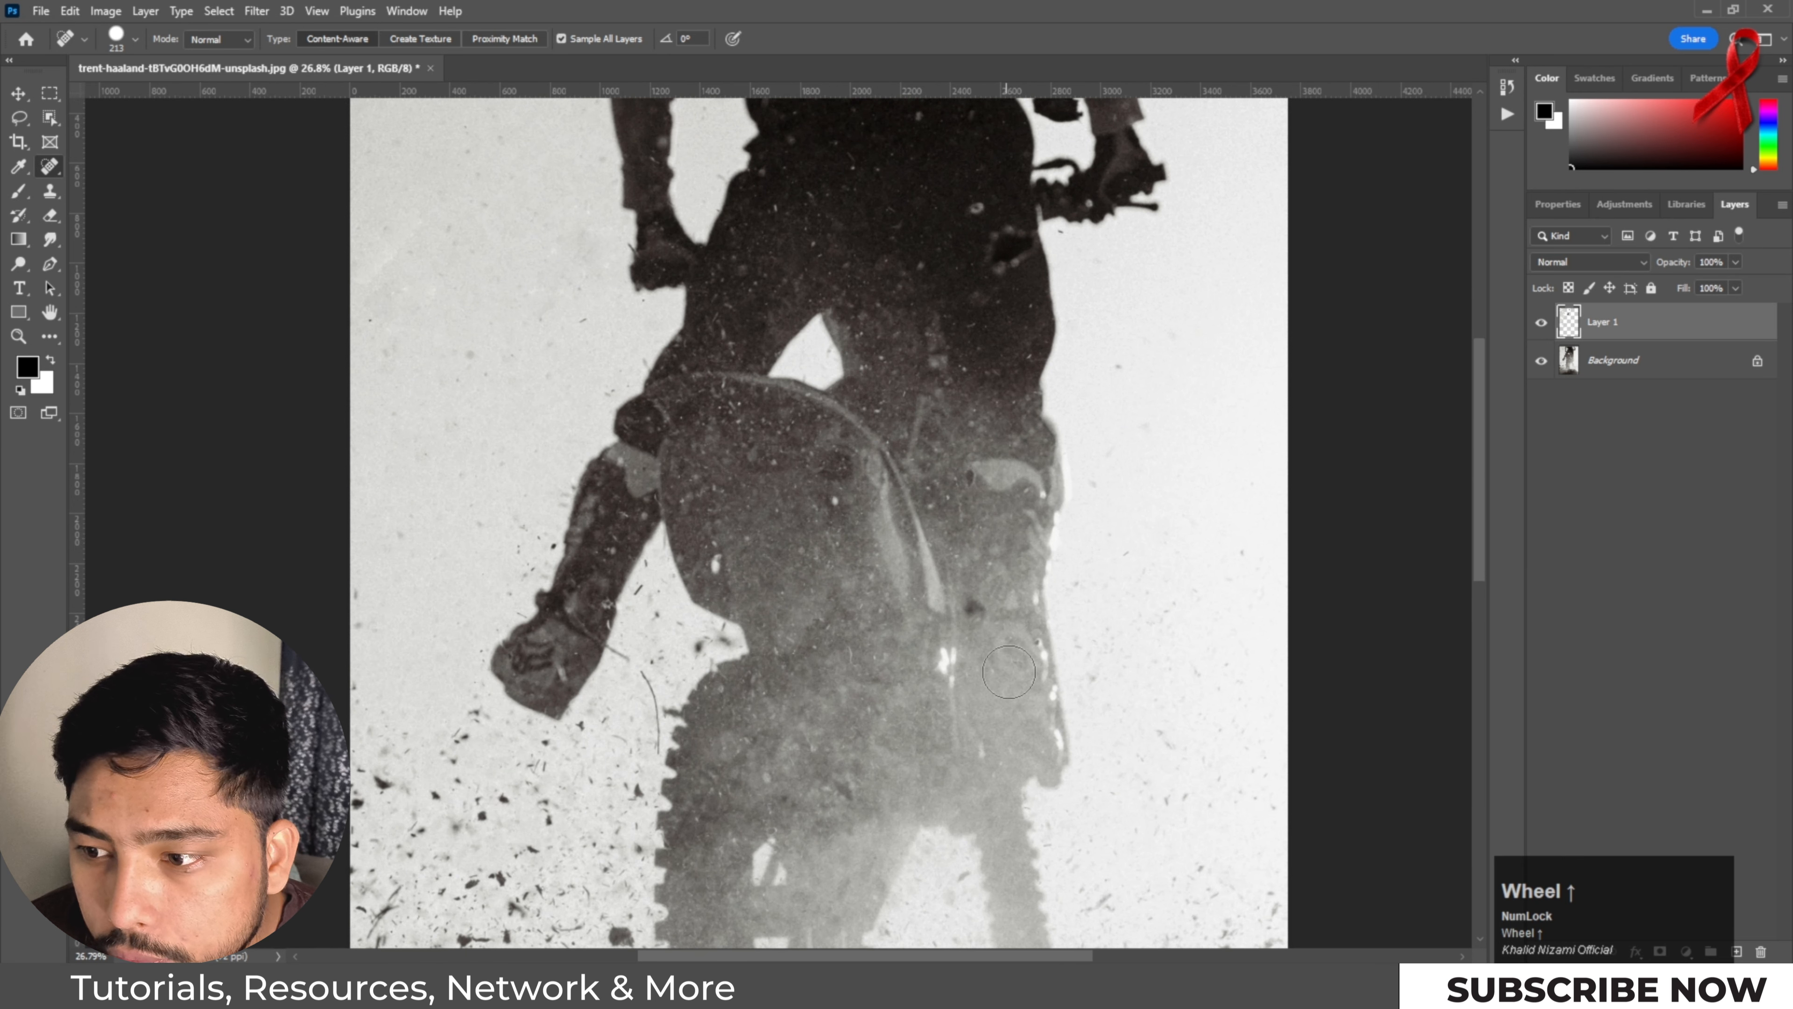
scroll(1172, 653, "down", 1)
scroll(1175, 663, "up", 1)
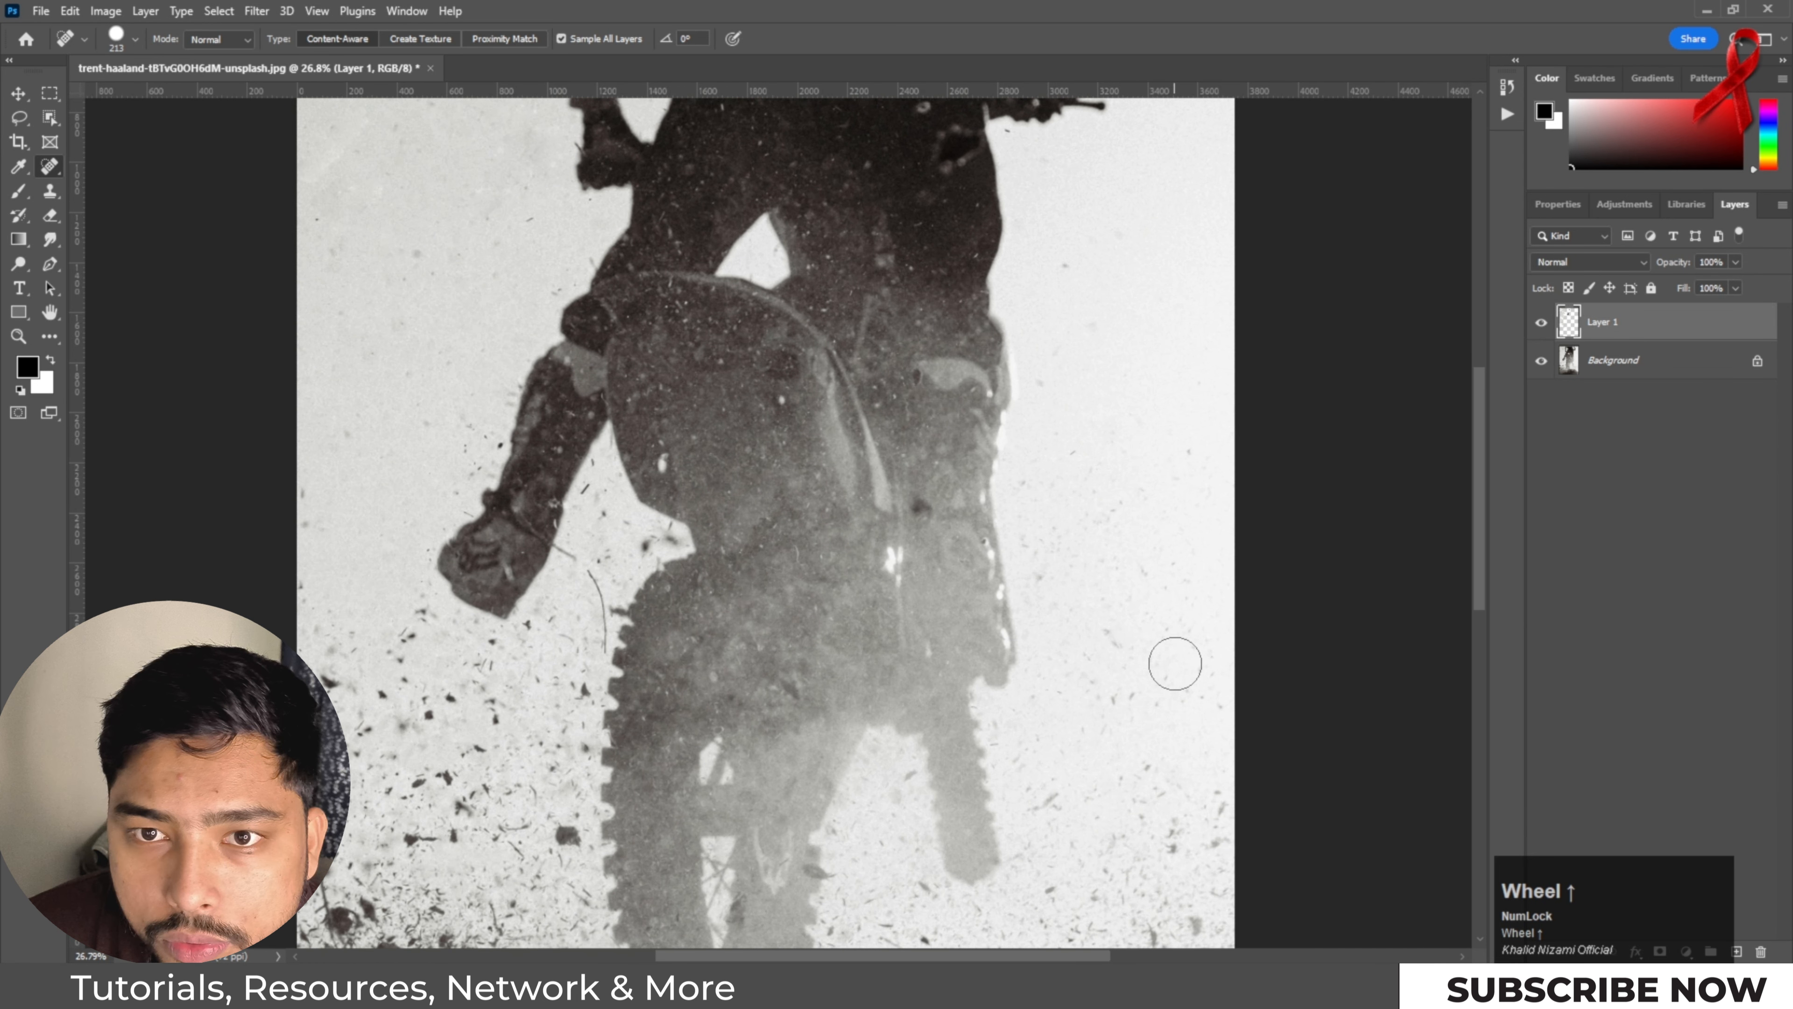
left_click(409, 151)
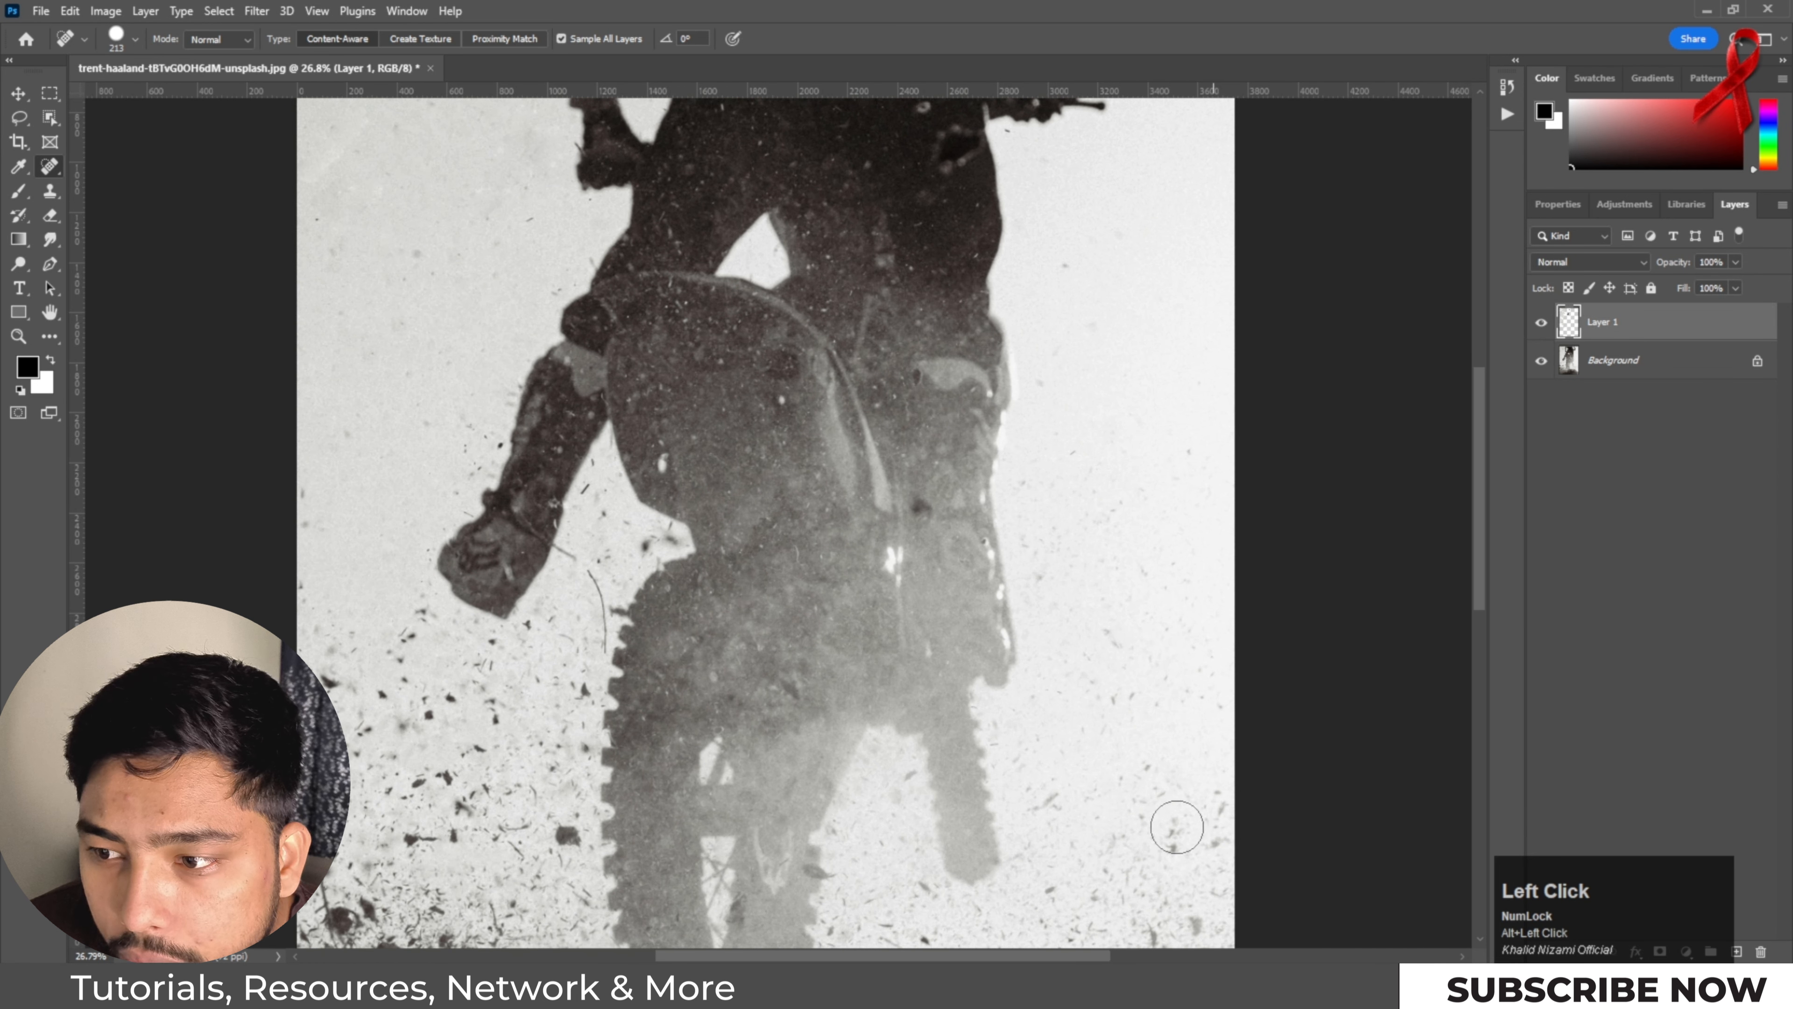
mouse_move(1193, 671)
left_mouse_down()
mouse_move(1117, 689)
mouse_move(1147, 735)
mouse_move(1191, 696)
left_mouse_up()
left_click_drag(1173, 614, 1091, 695)
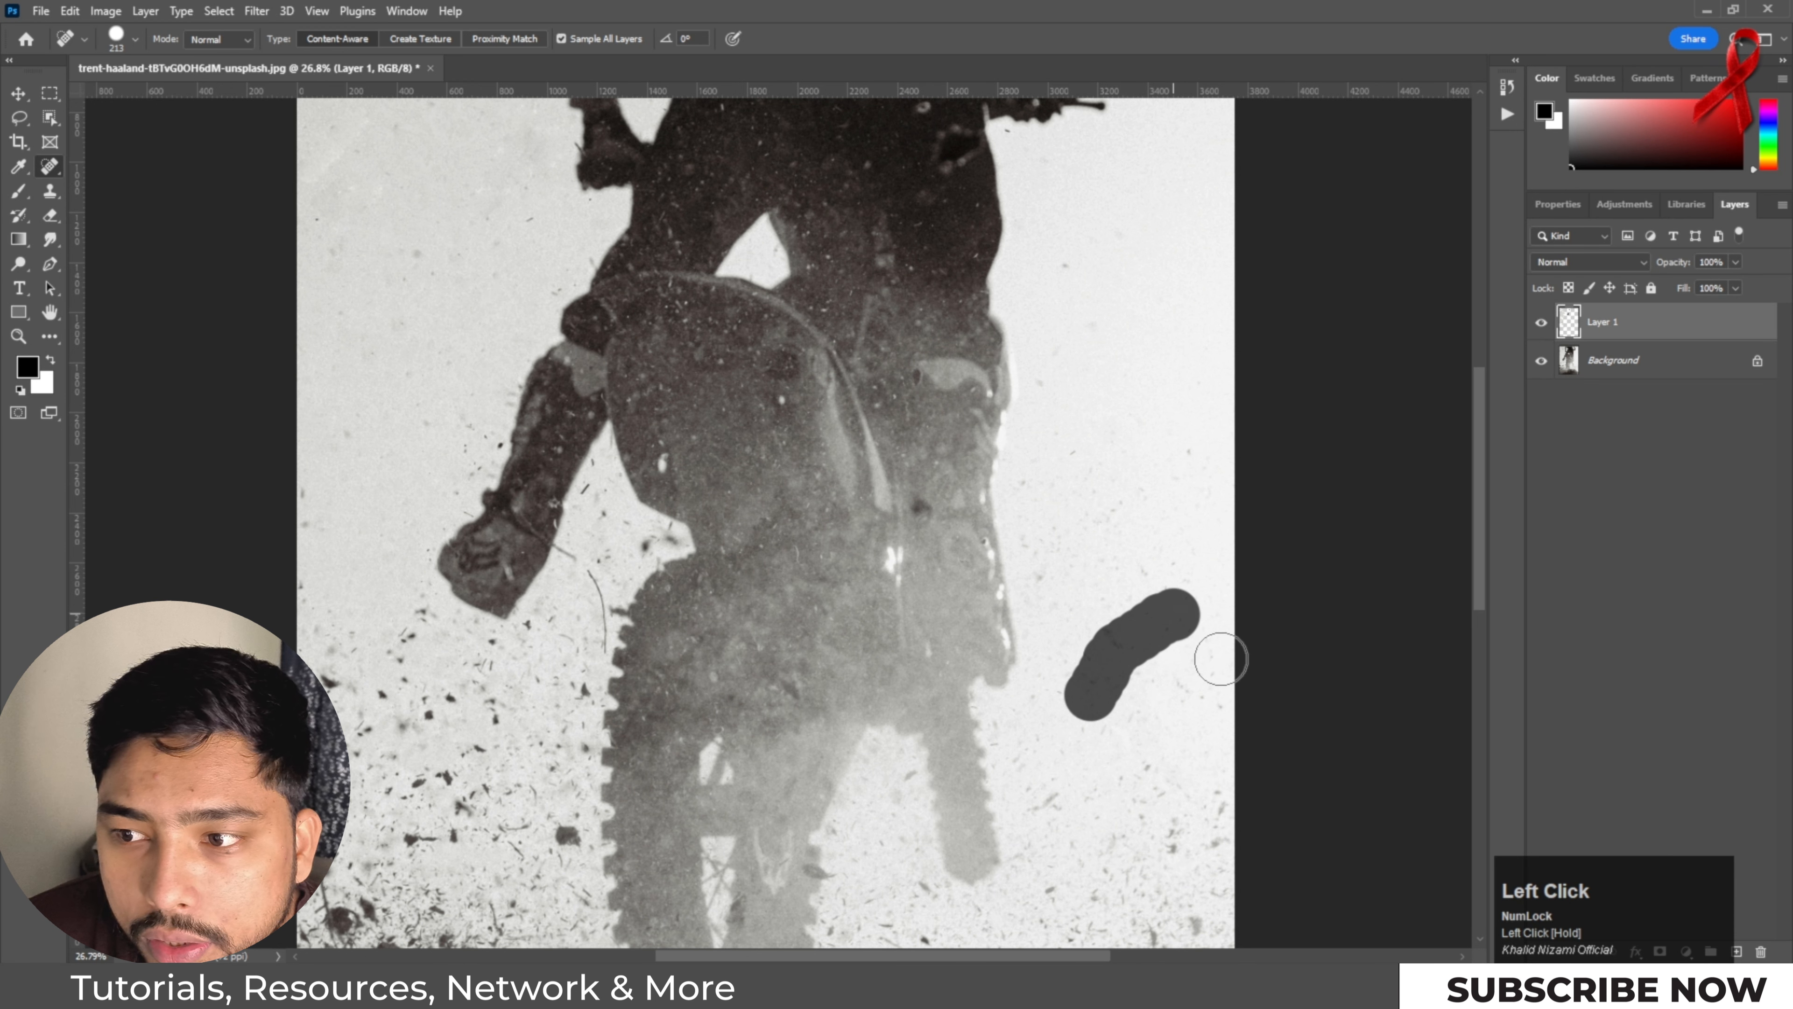
left_click_drag(1146, 550, 1177, 632)
mouse_move(1110, 516)
left_mouse_down()
mouse_move(1103, 606)
mouse_move(1149, 609)
left_mouse_up()
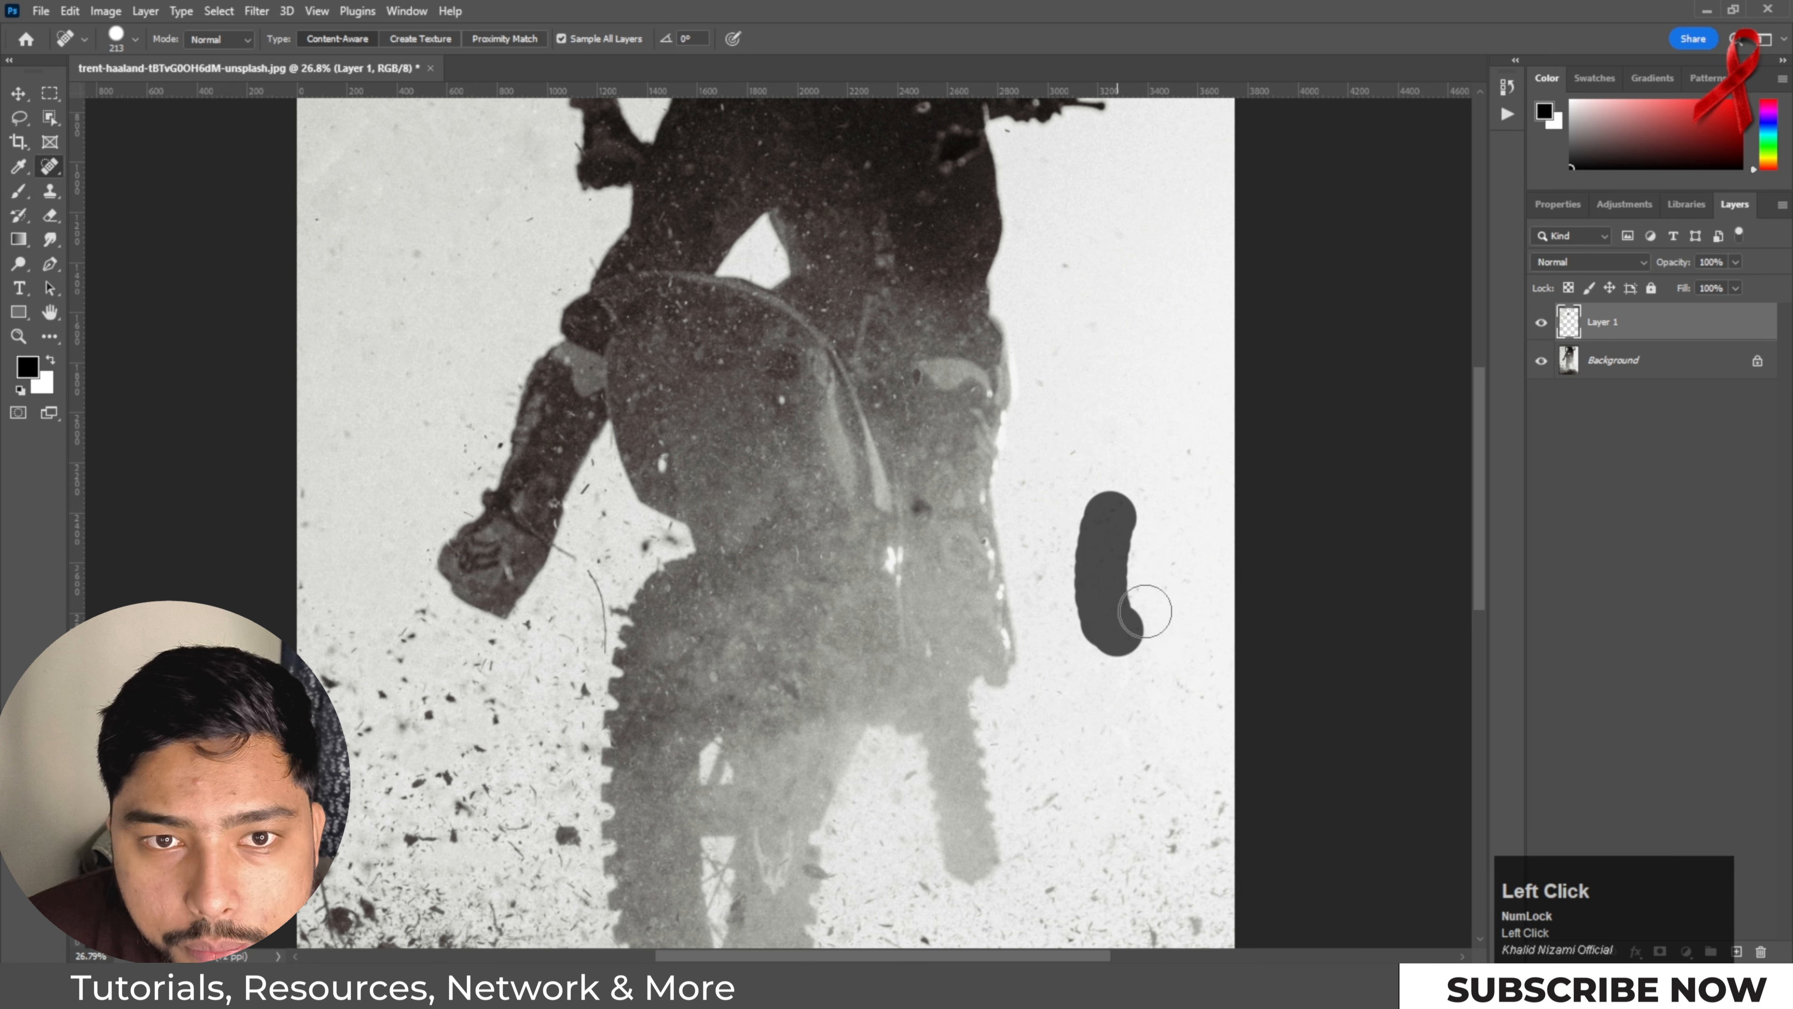
Step: Switch to the Healing Brush, sample clean dark clothing below the rider's waist and heal specks on the thigh on the photo's left side
right_click(50, 166)
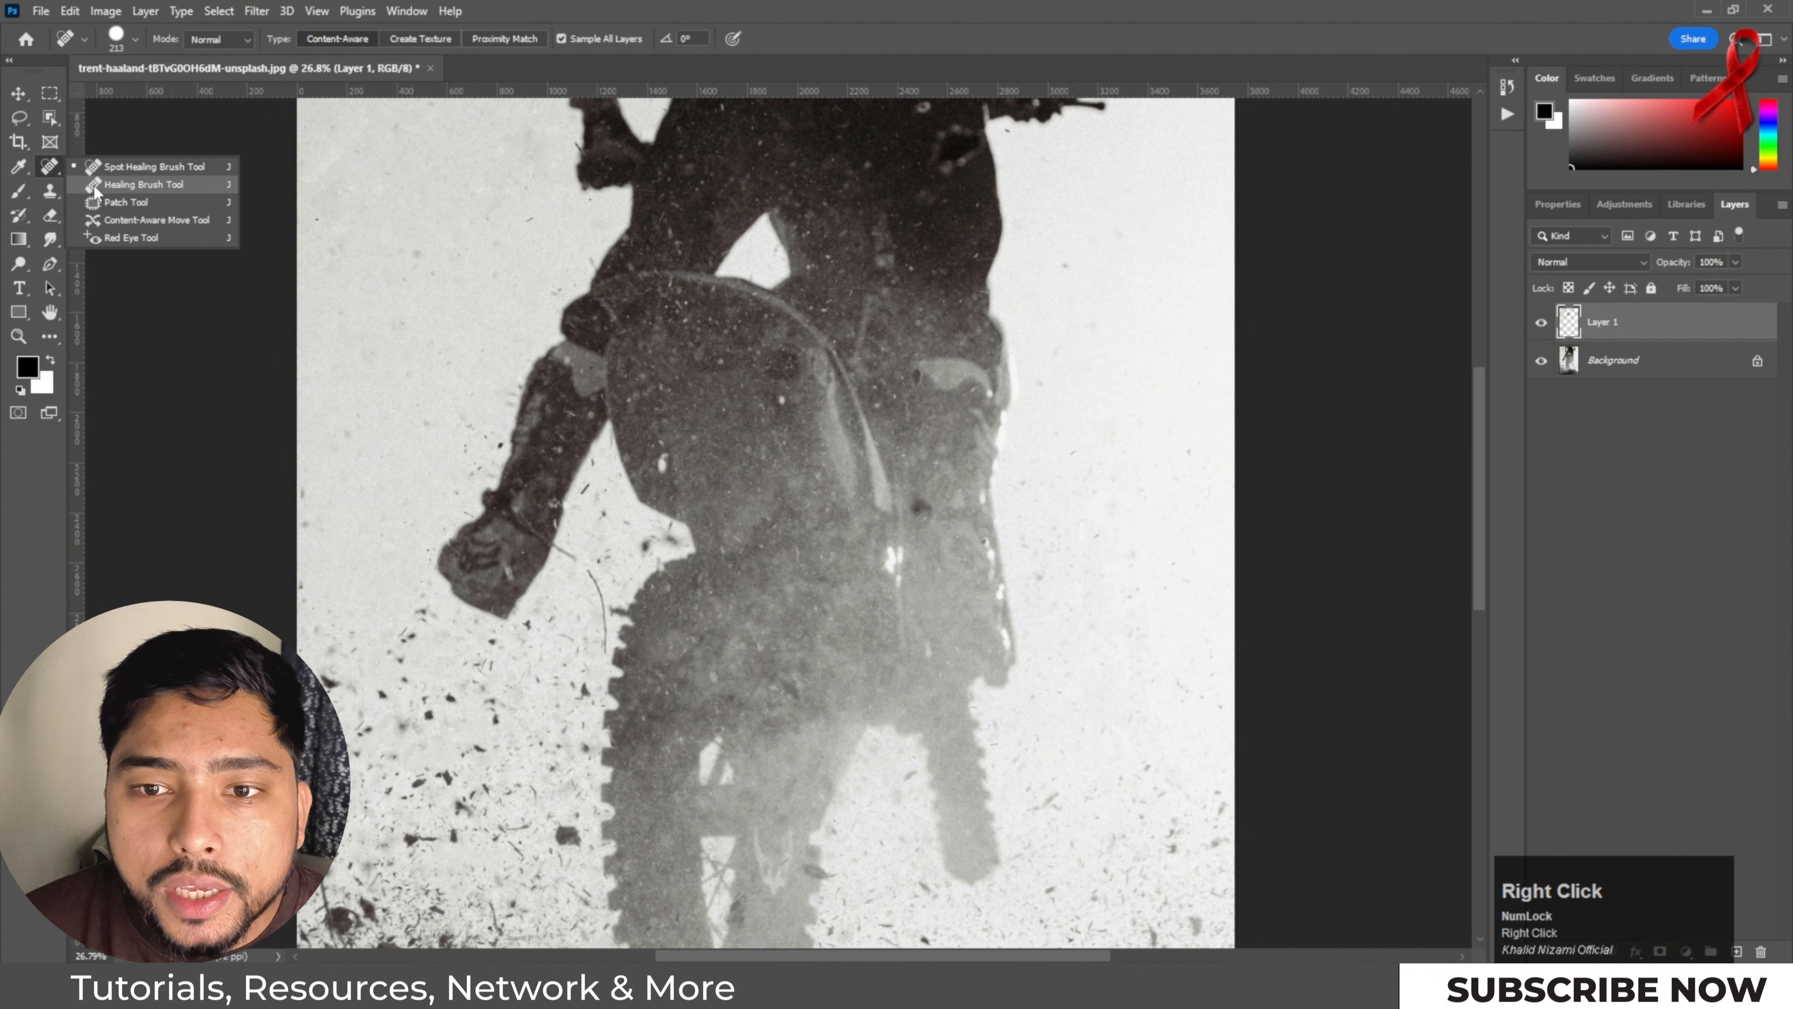
left_click(134, 188)
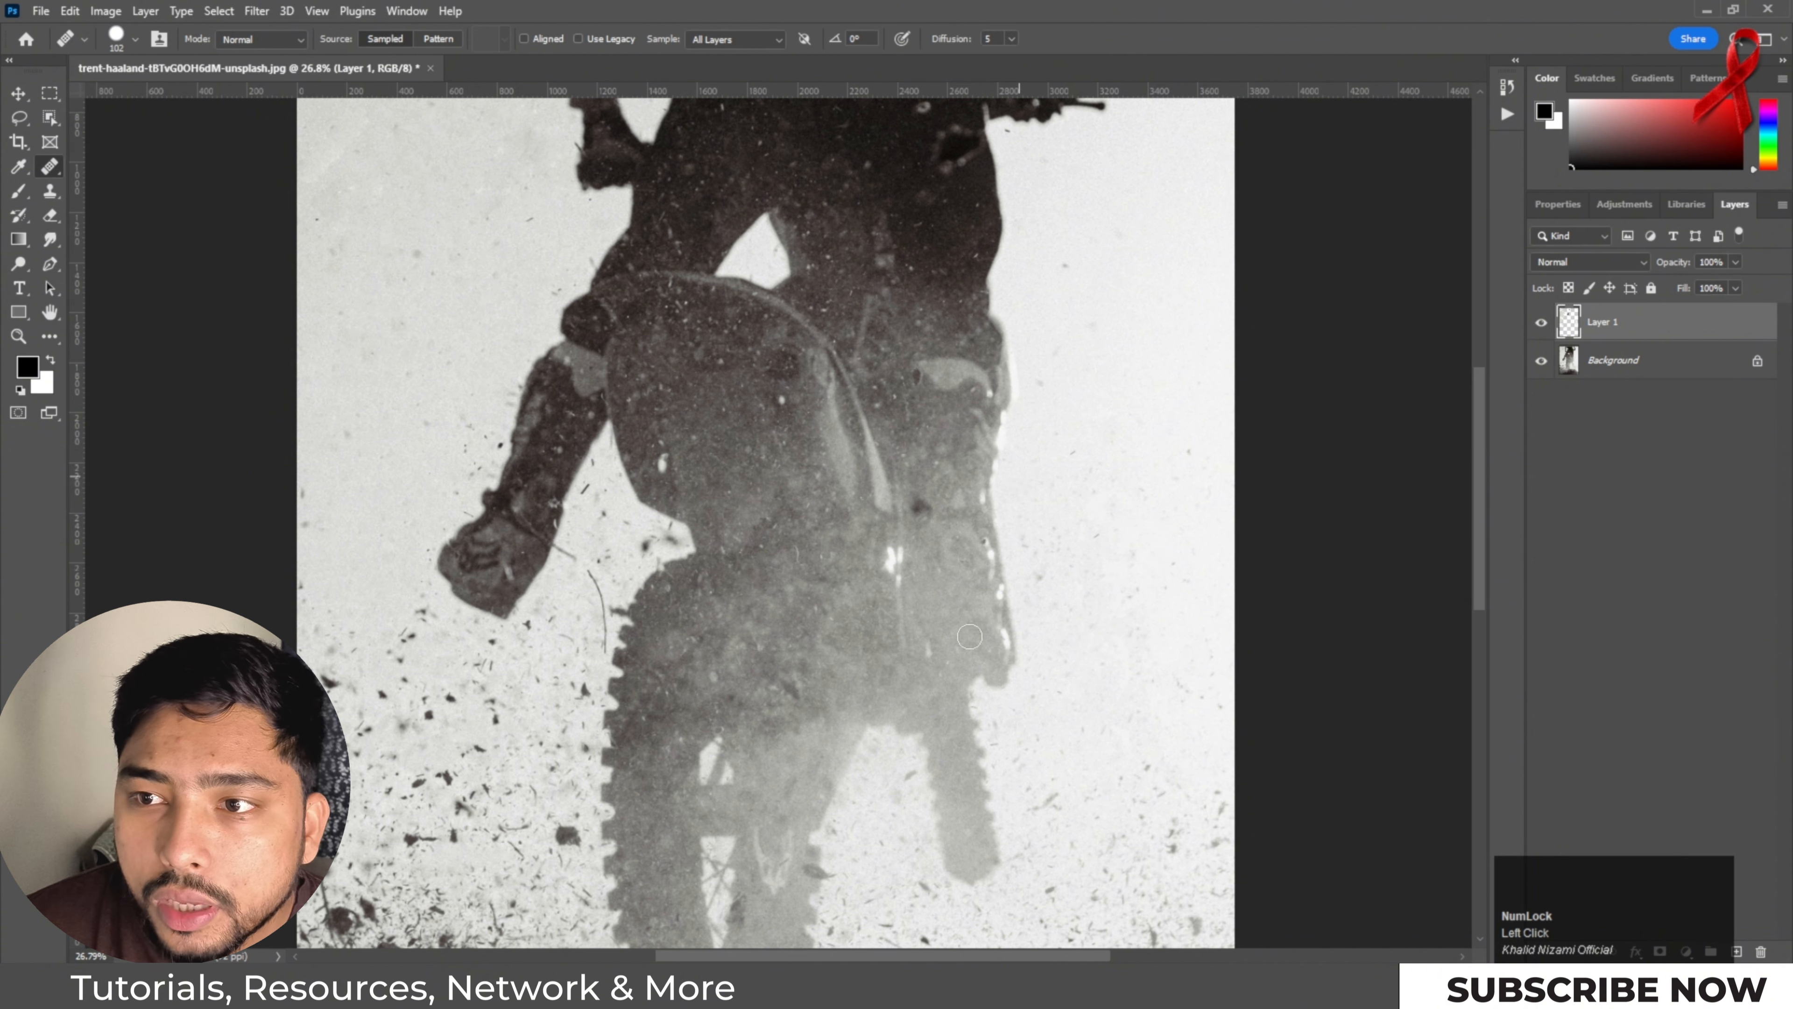
scroll(946, 353, "down", 1)
scroll(918, 296, "up", 1)
scroll(918, 297, "up", 1)
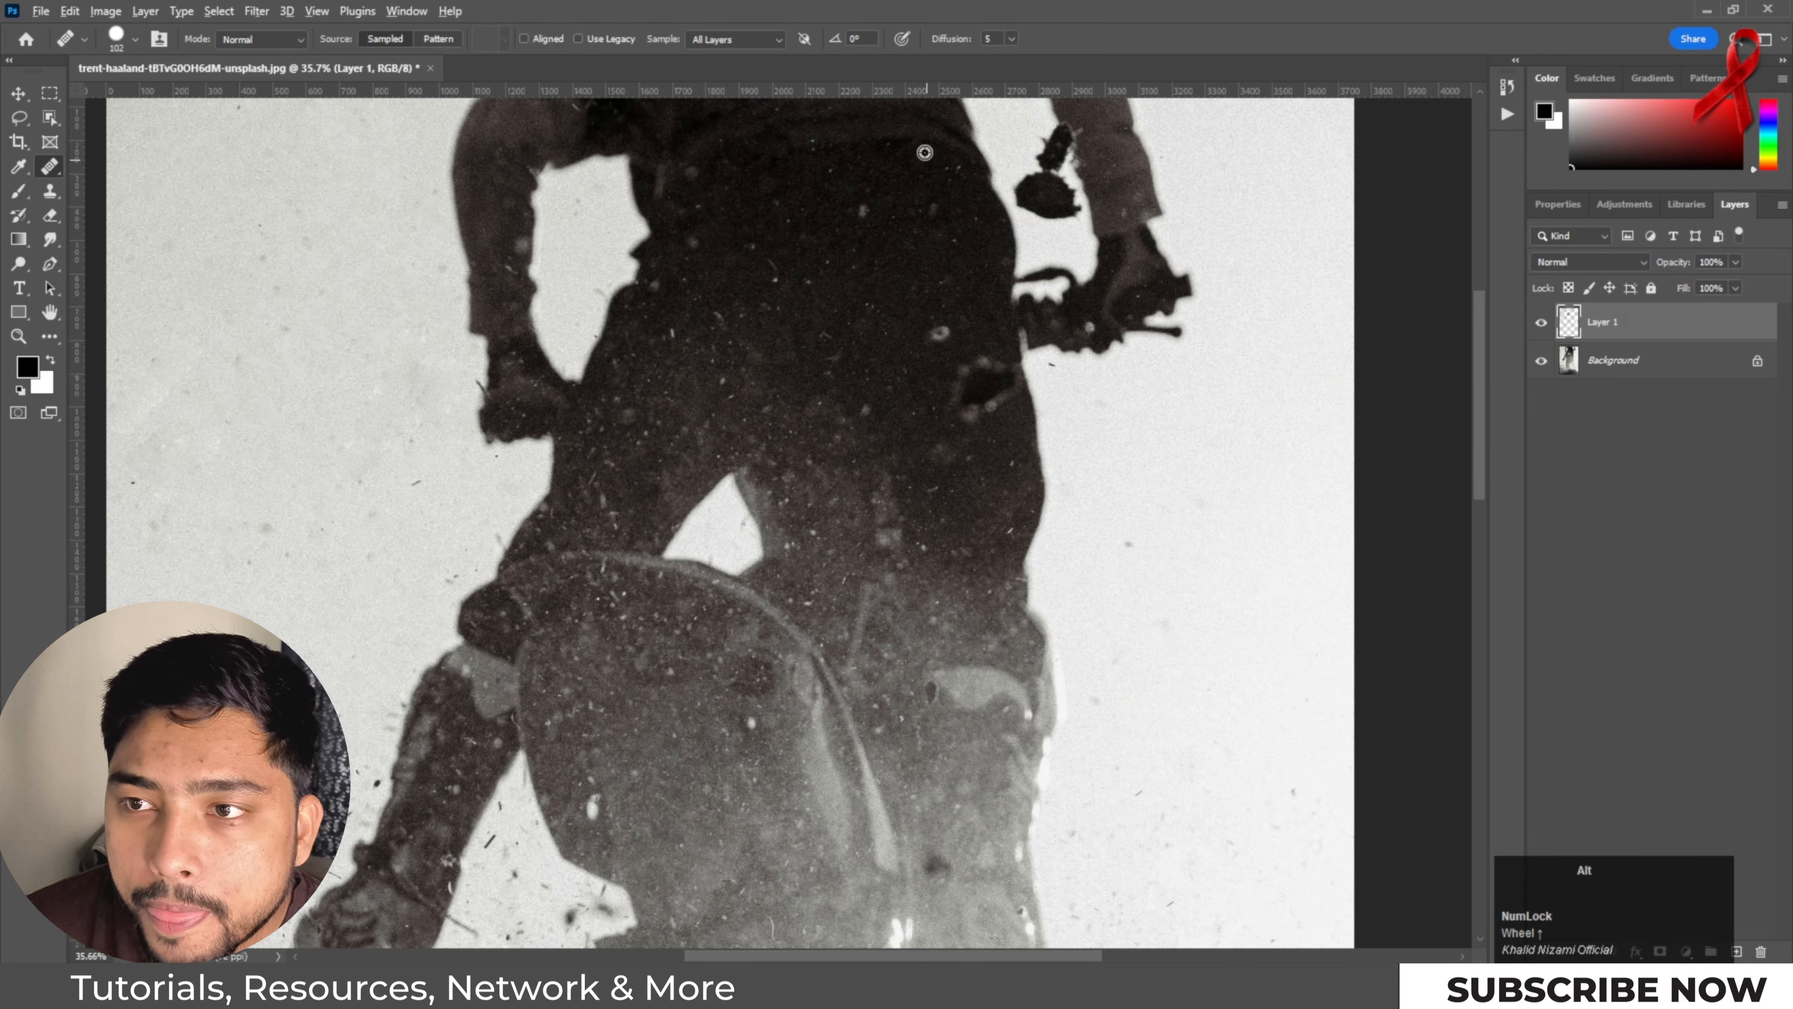
left_click(932, 148, "alt")
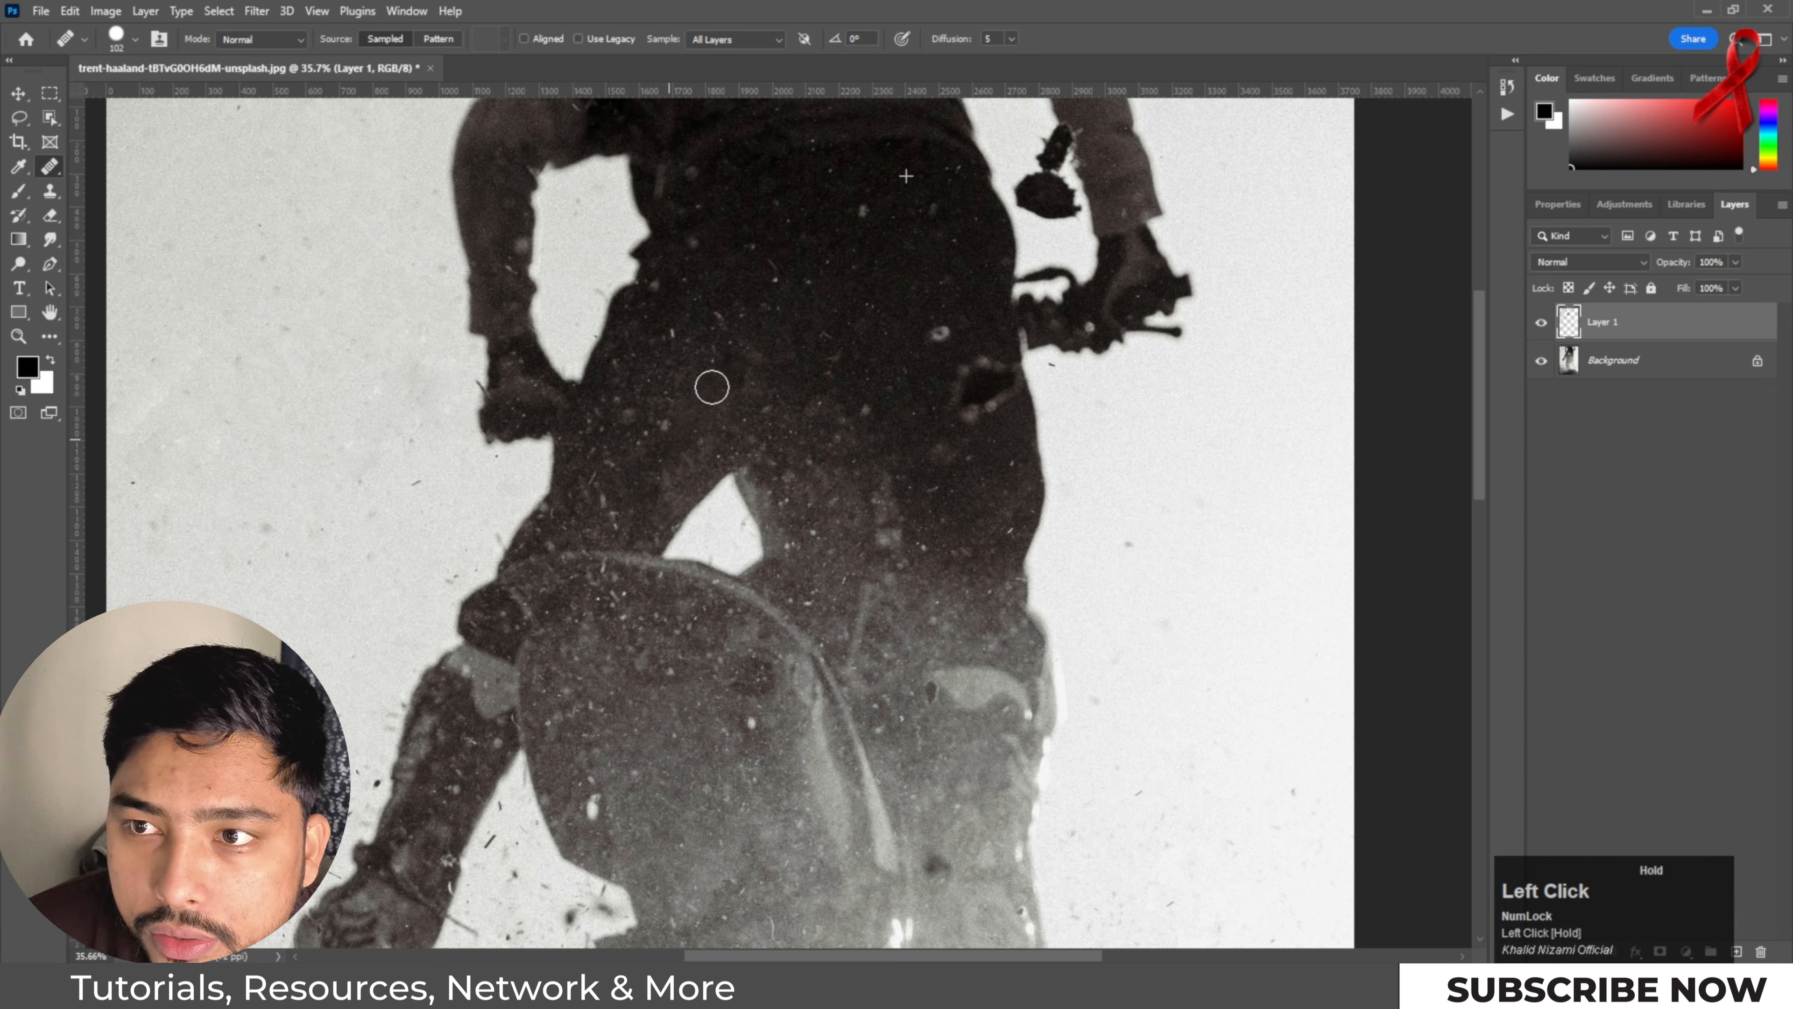
left_click(902, 120, "alt")
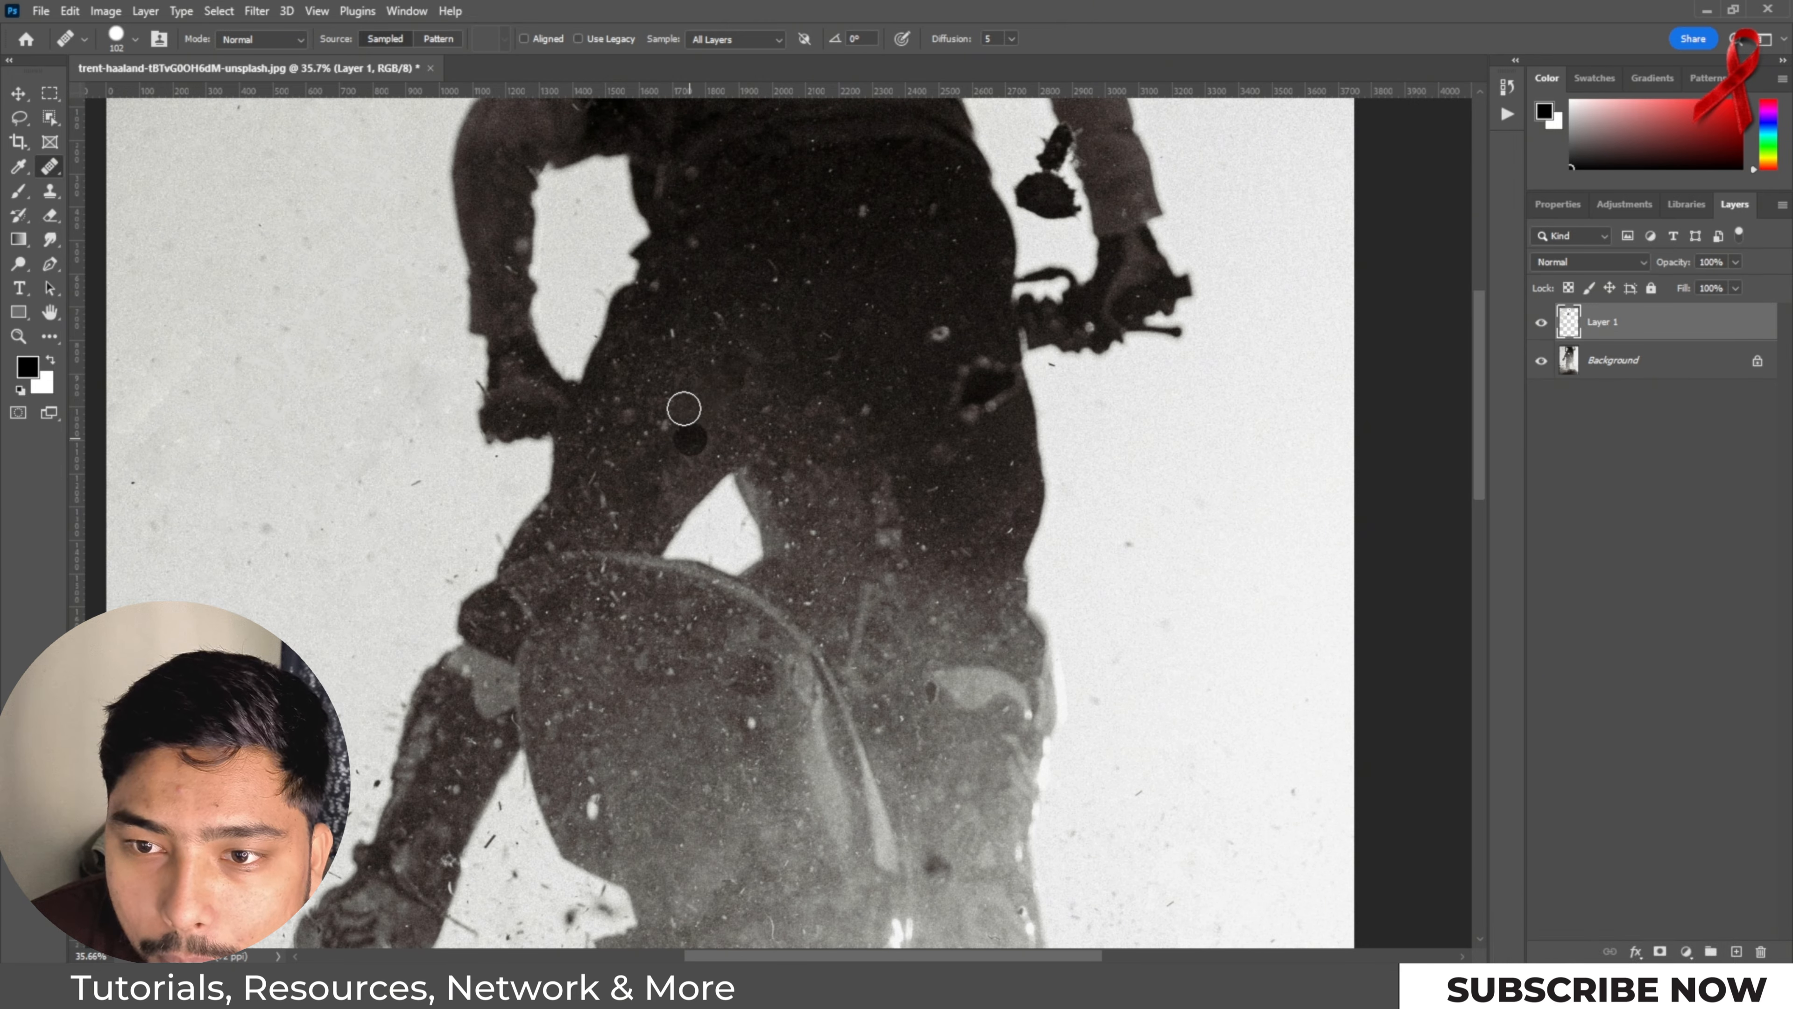
left_click(911, 145, "alt")
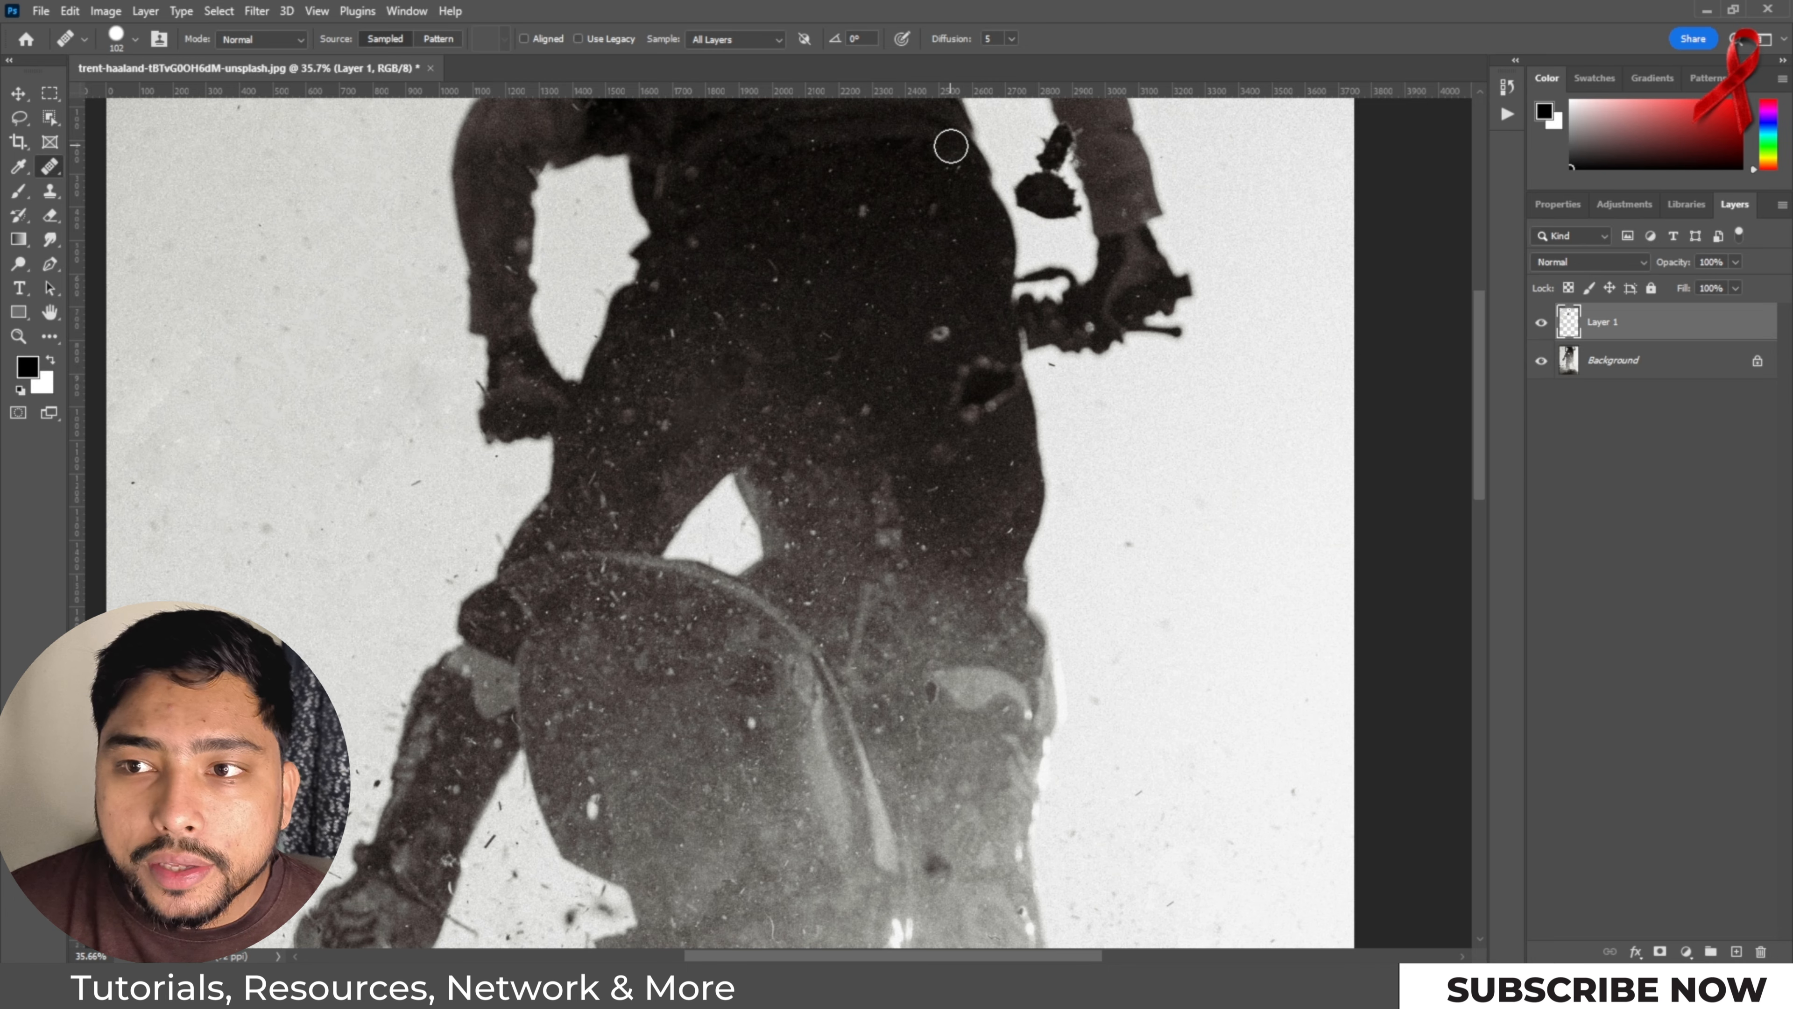
Step: Resample the dark clothing near the hip and heal the remaining specks on the upper thigh beside the gap between the legs
scroll(932, 149, "up", 3, "alt")
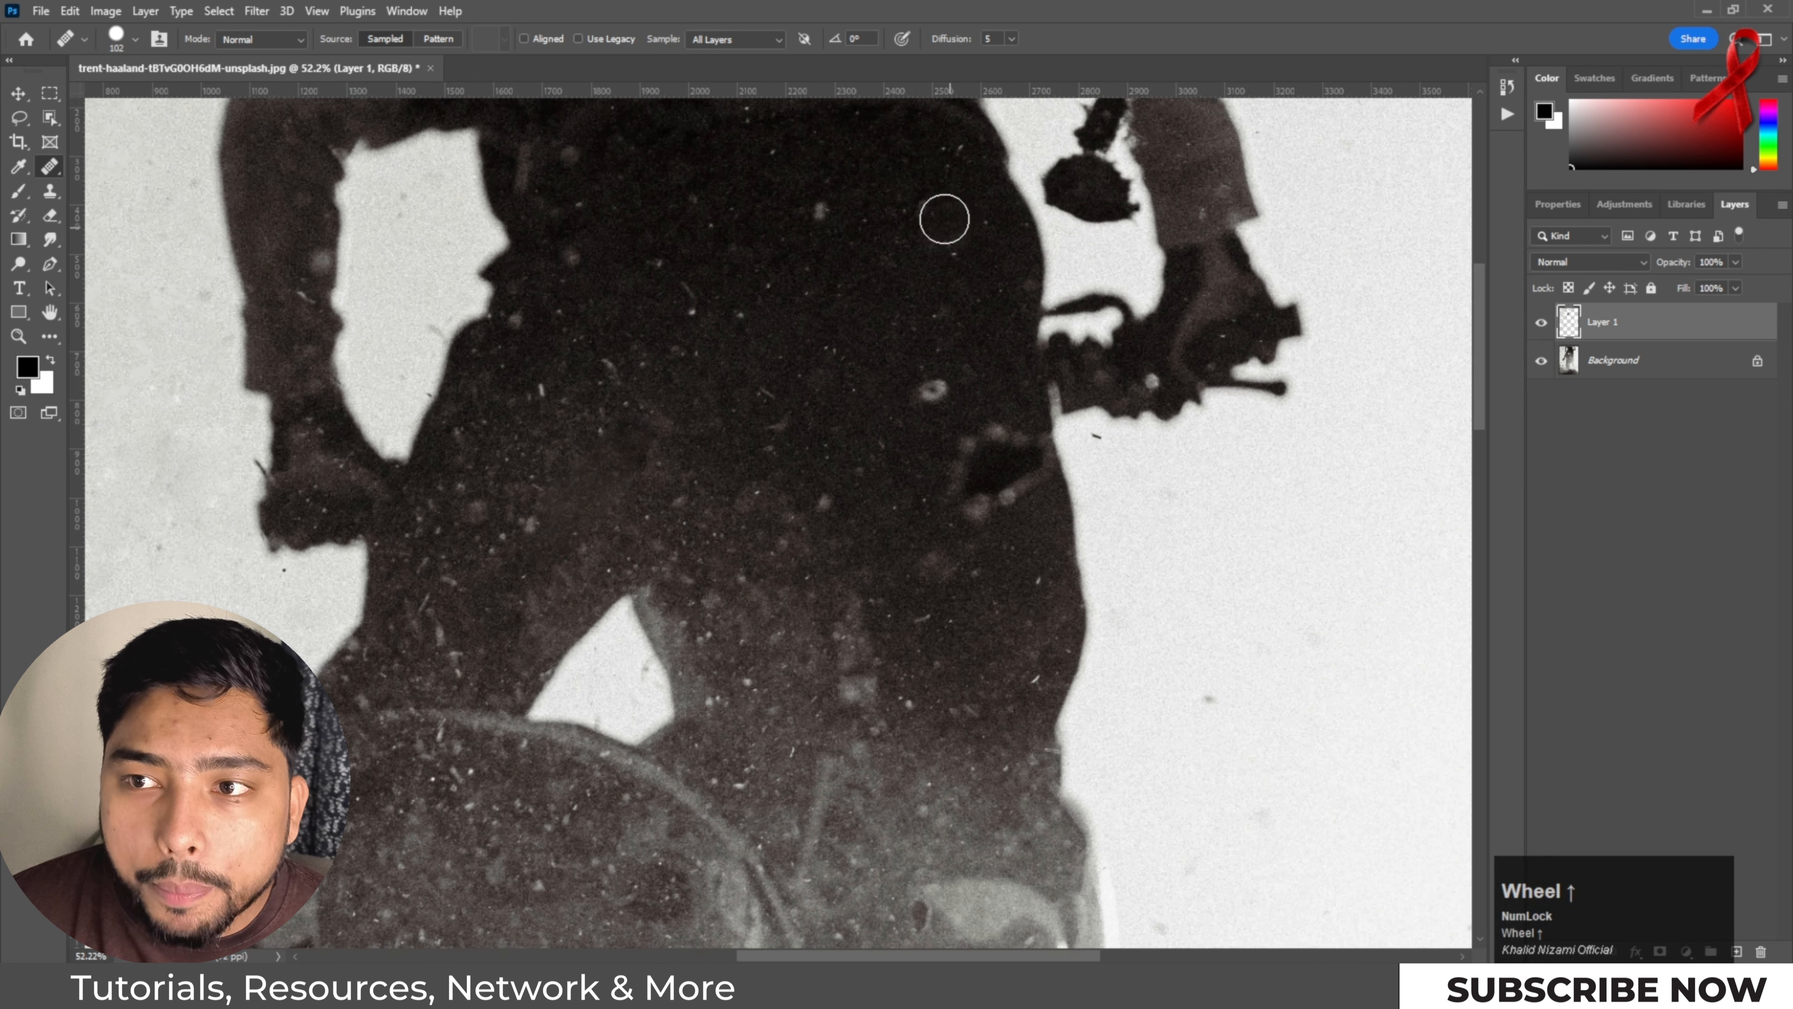
left_click(914, 149, "alt")
left_click_drag(540, 486, 495, 550)
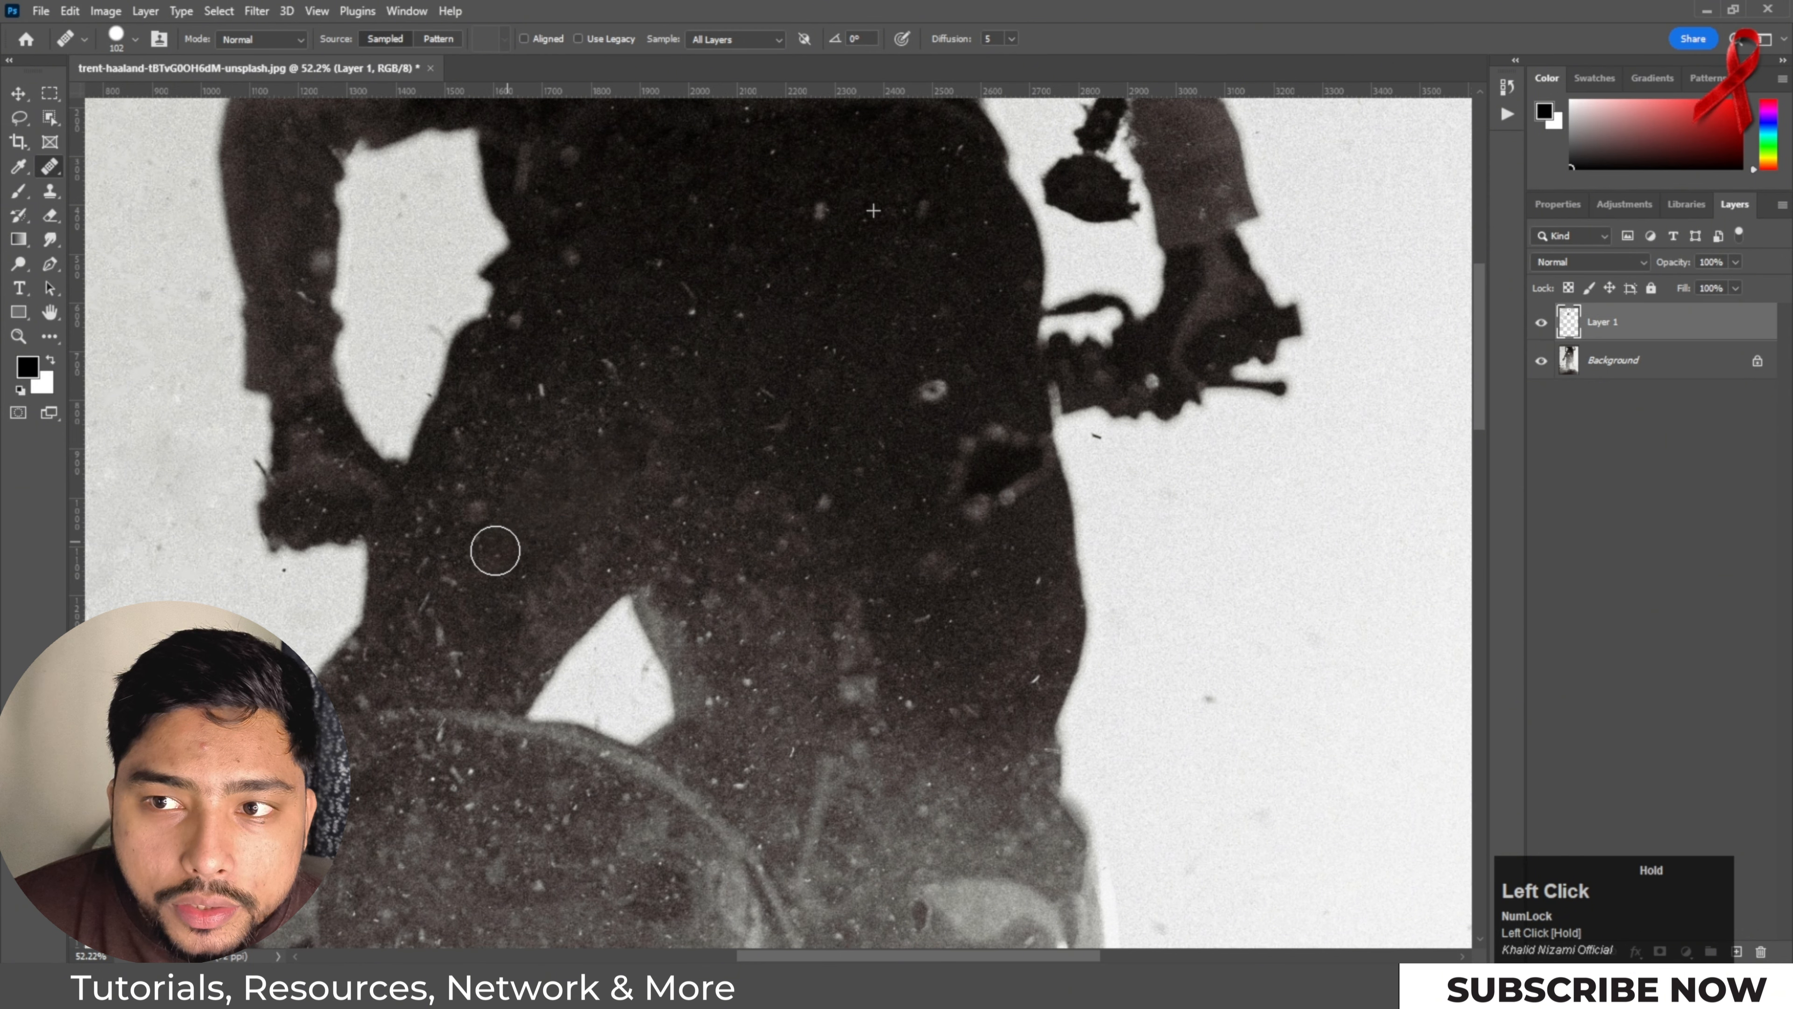
left_click(516, 572)
left_click(563, 470)
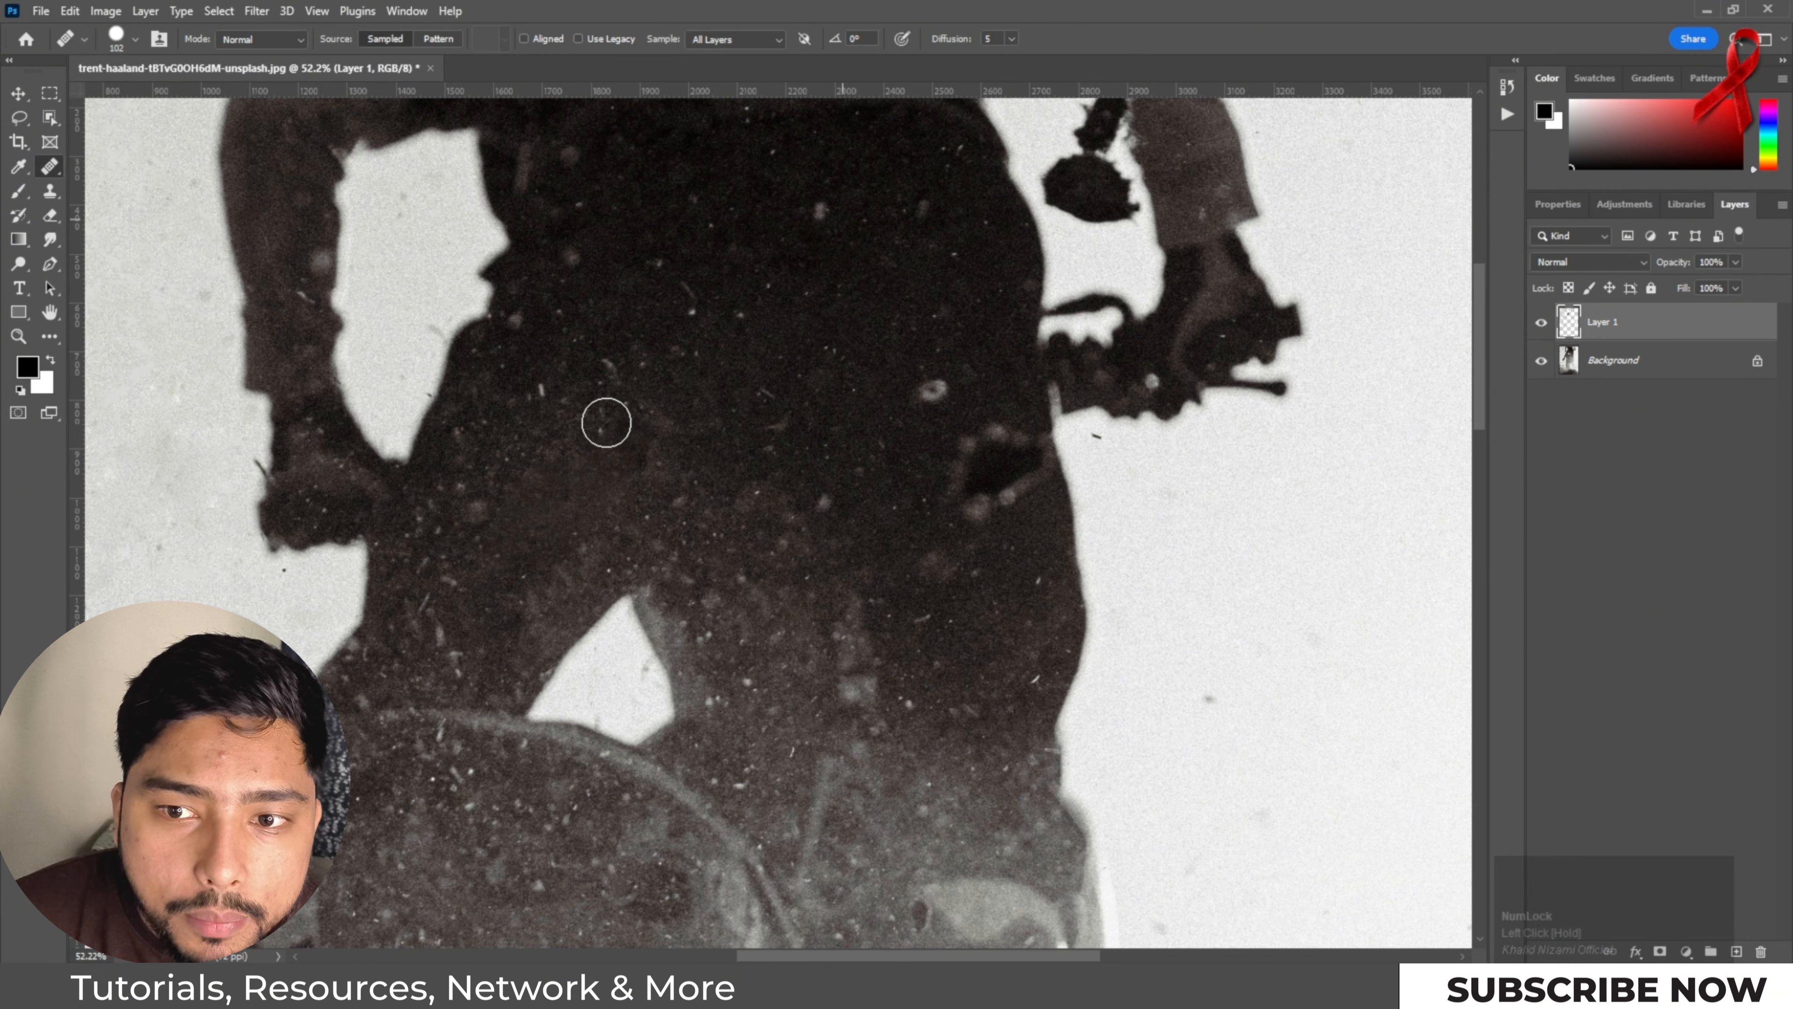
left_click(529, 533)
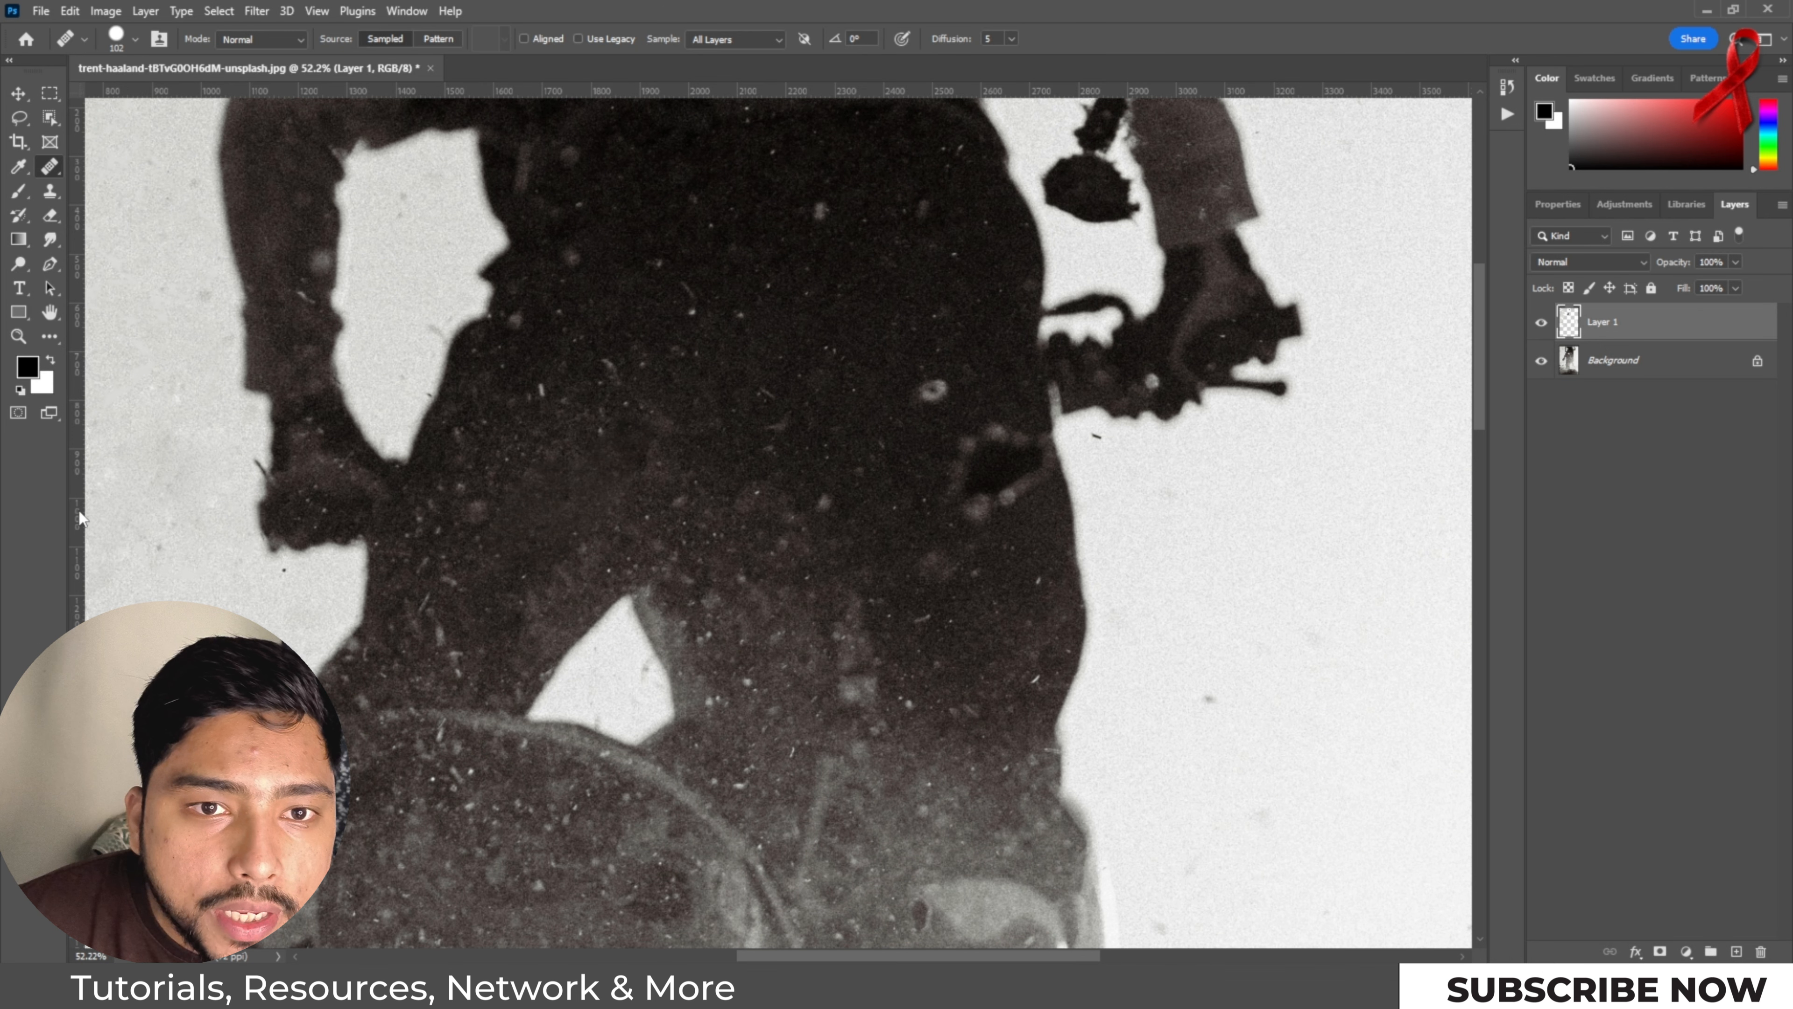
Step: Switch to the Clone Stamp, sample the dark clothing at the waist and try to clone it over the specks on the thigh
right_click(50, 194)
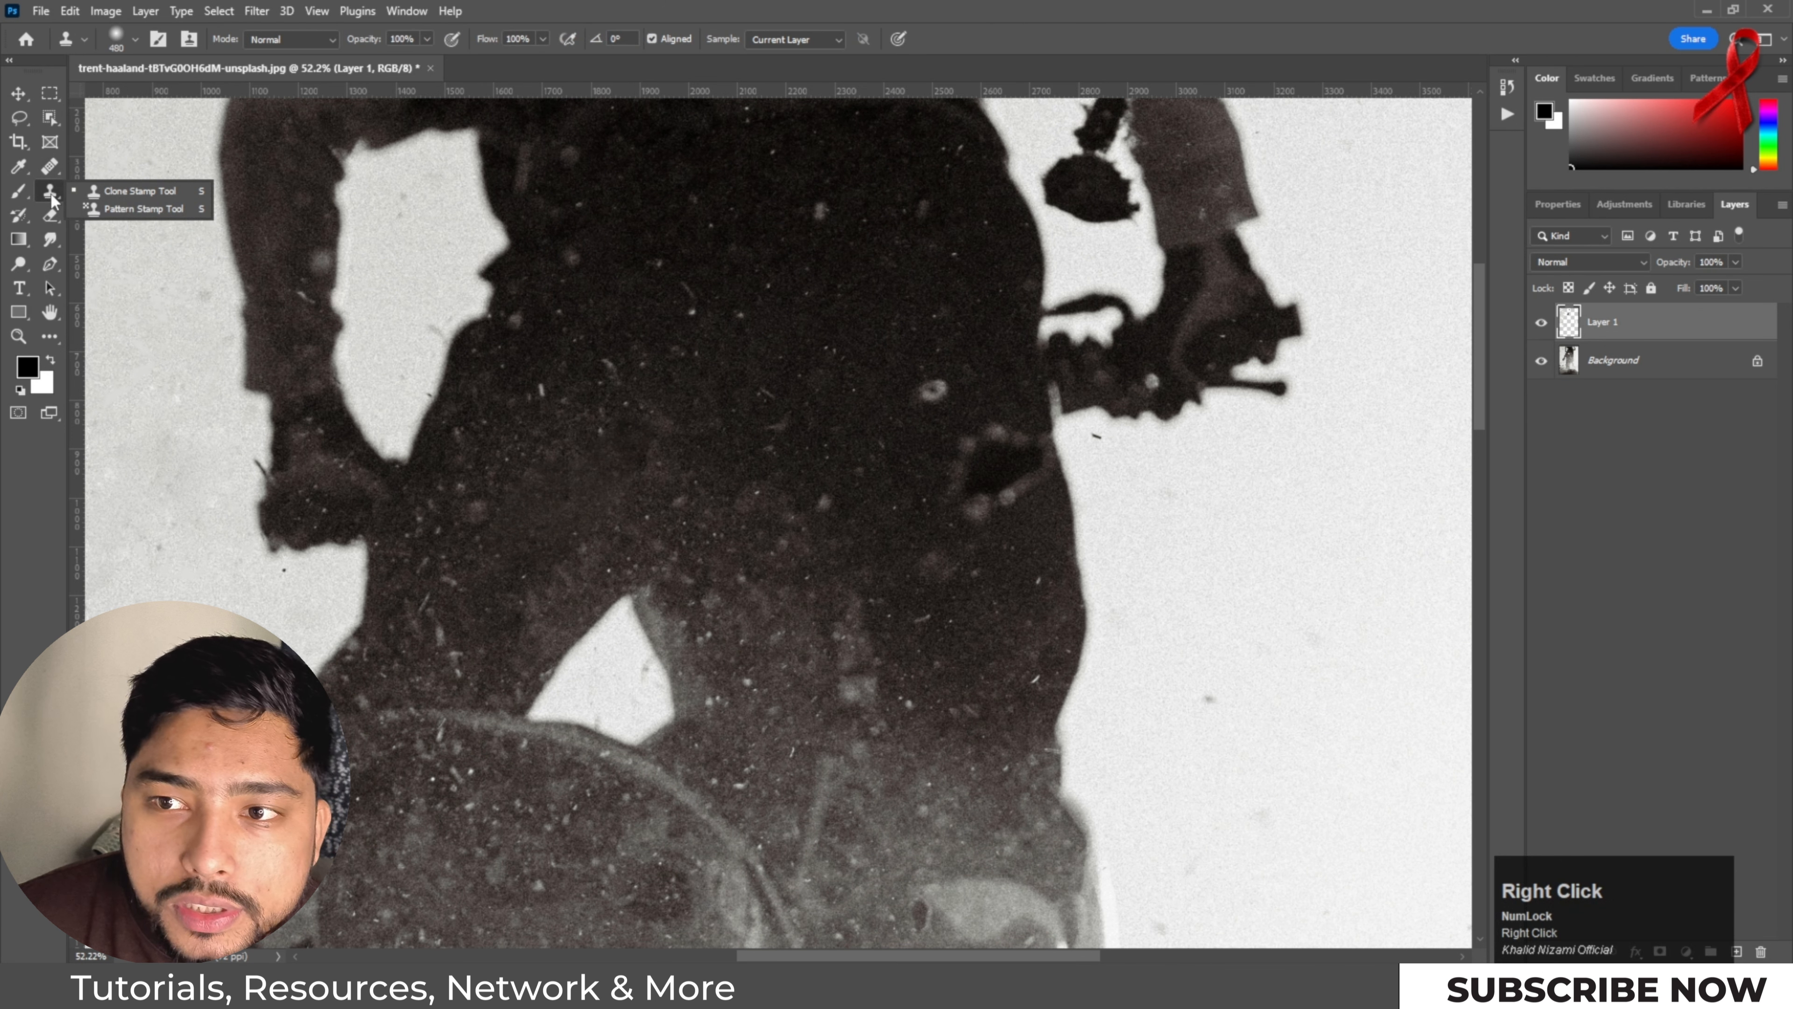
left_click(50, 192)
scroll(863, 383, "down", 2)
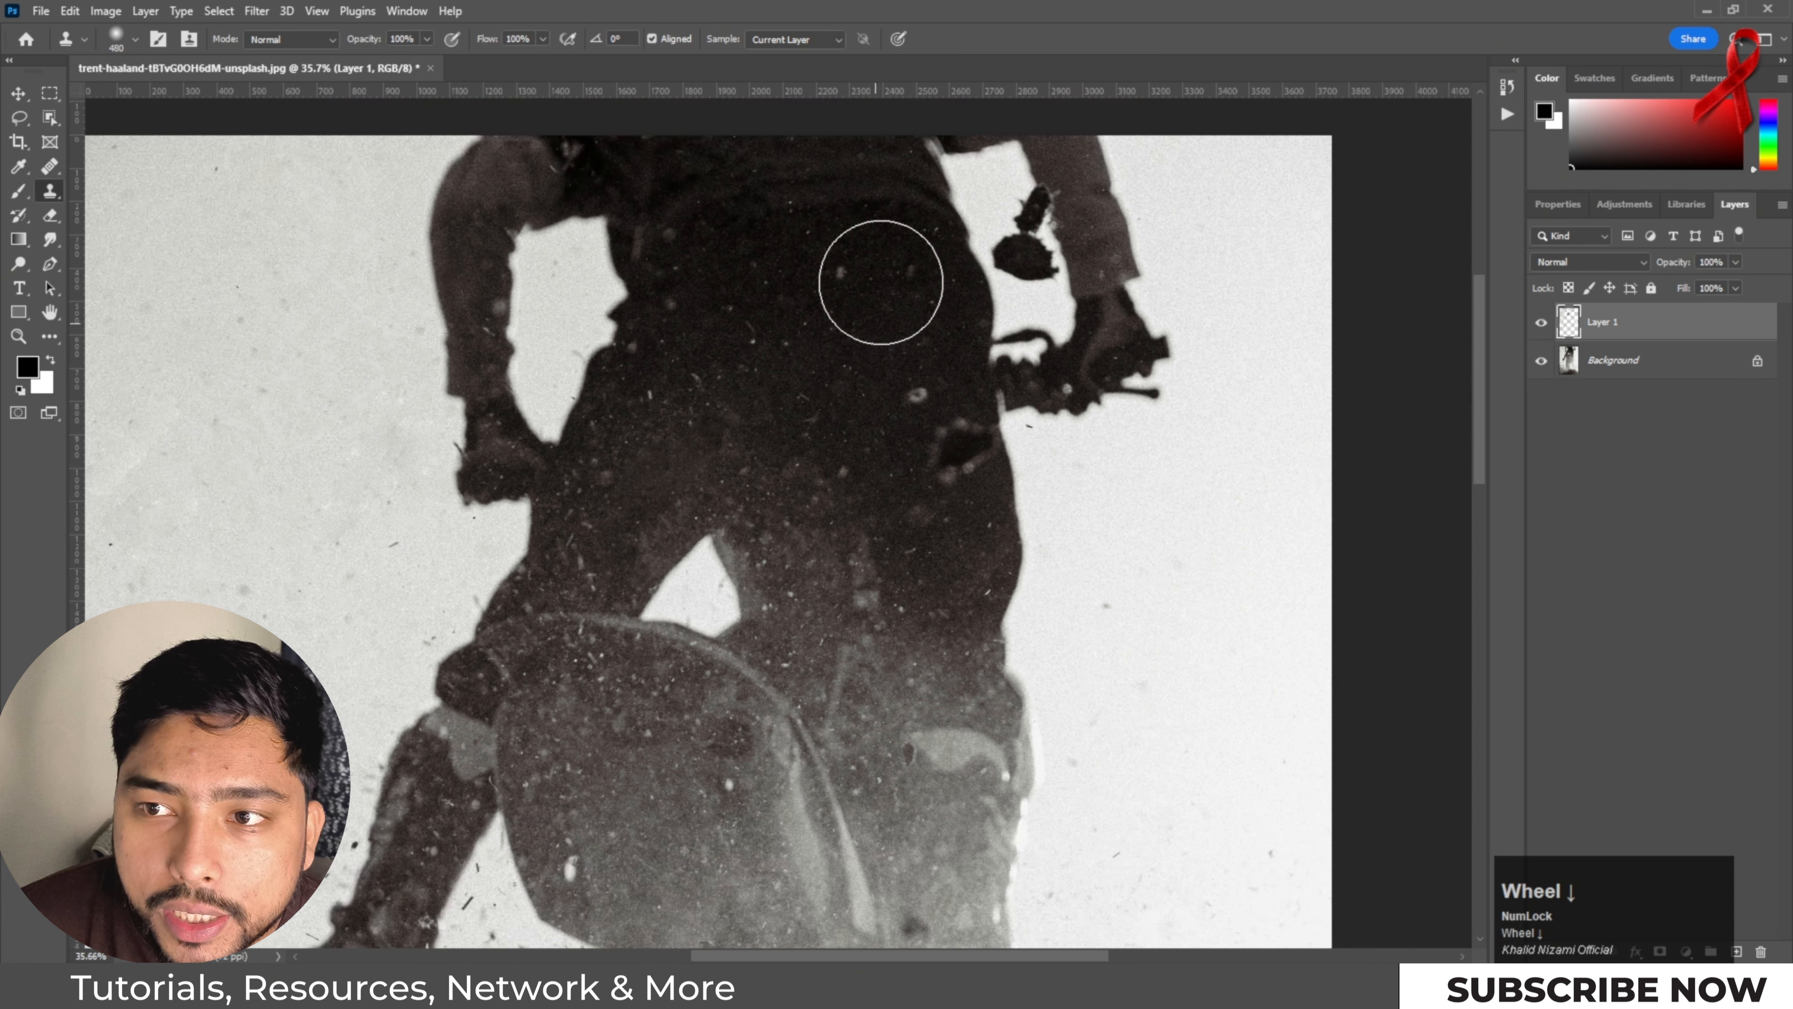
left_click(869, 220, "alt")
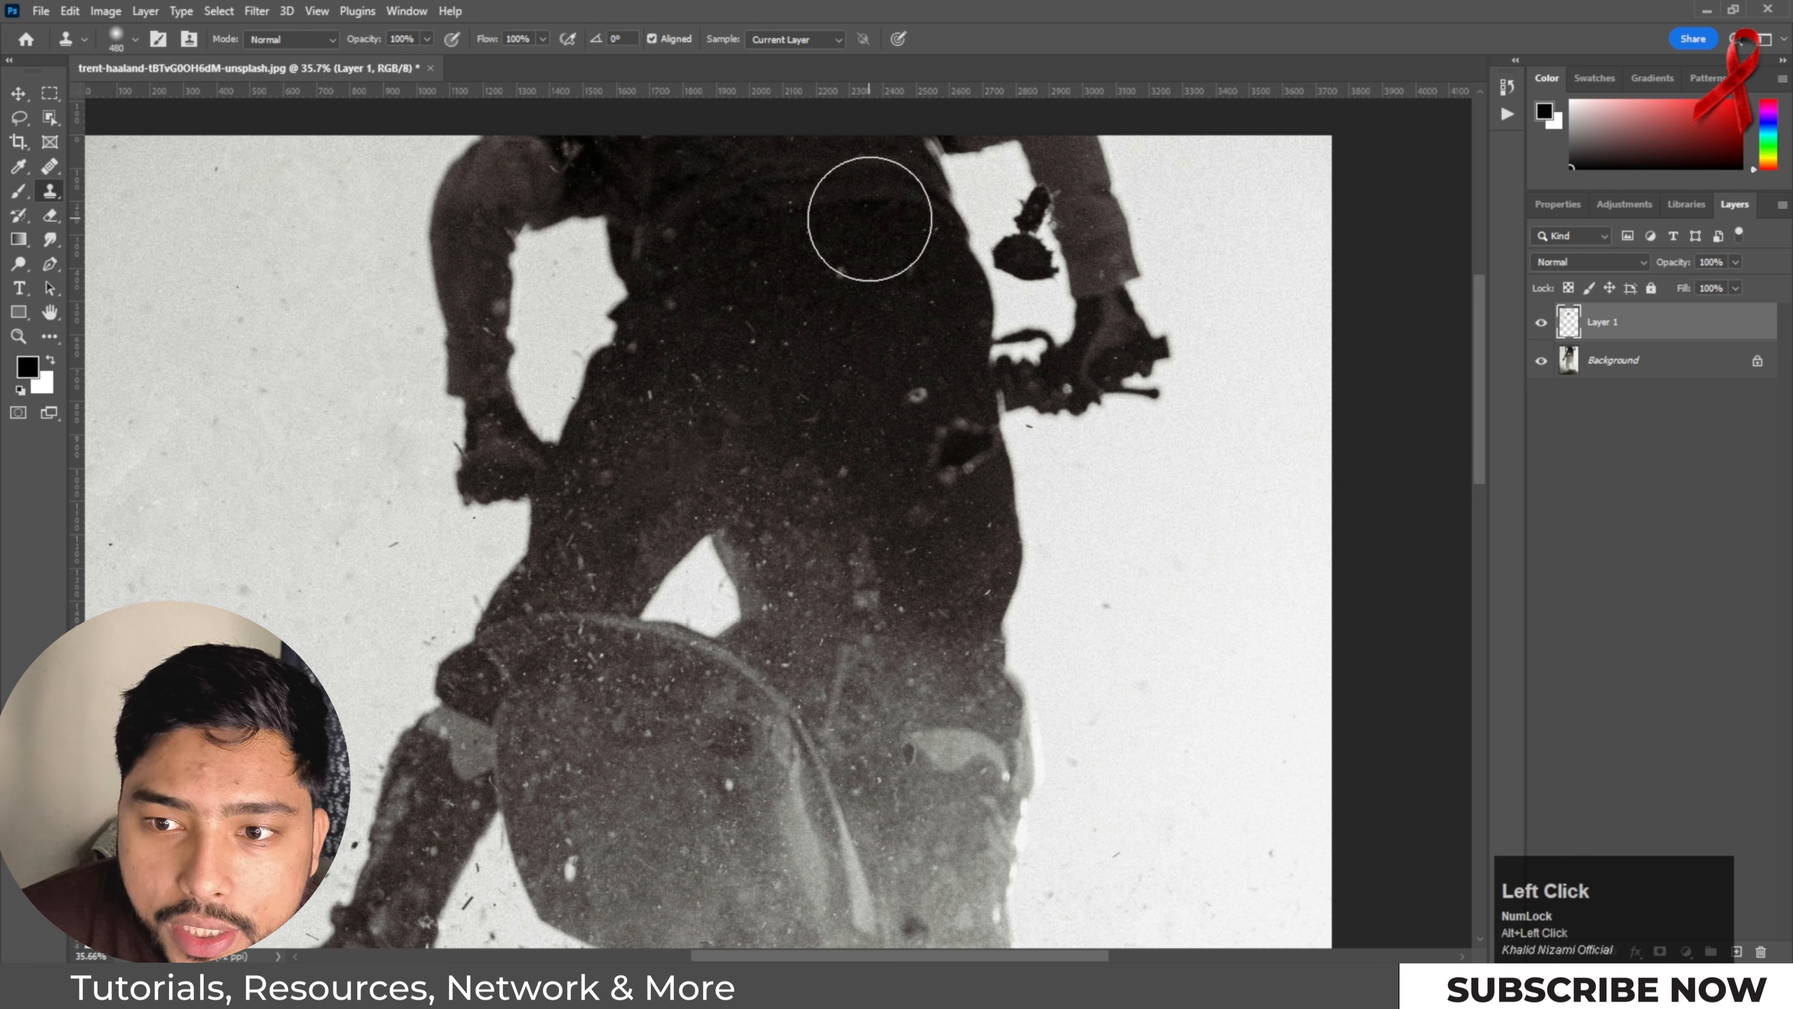
left_click_drag(703, 432, 633, 497)
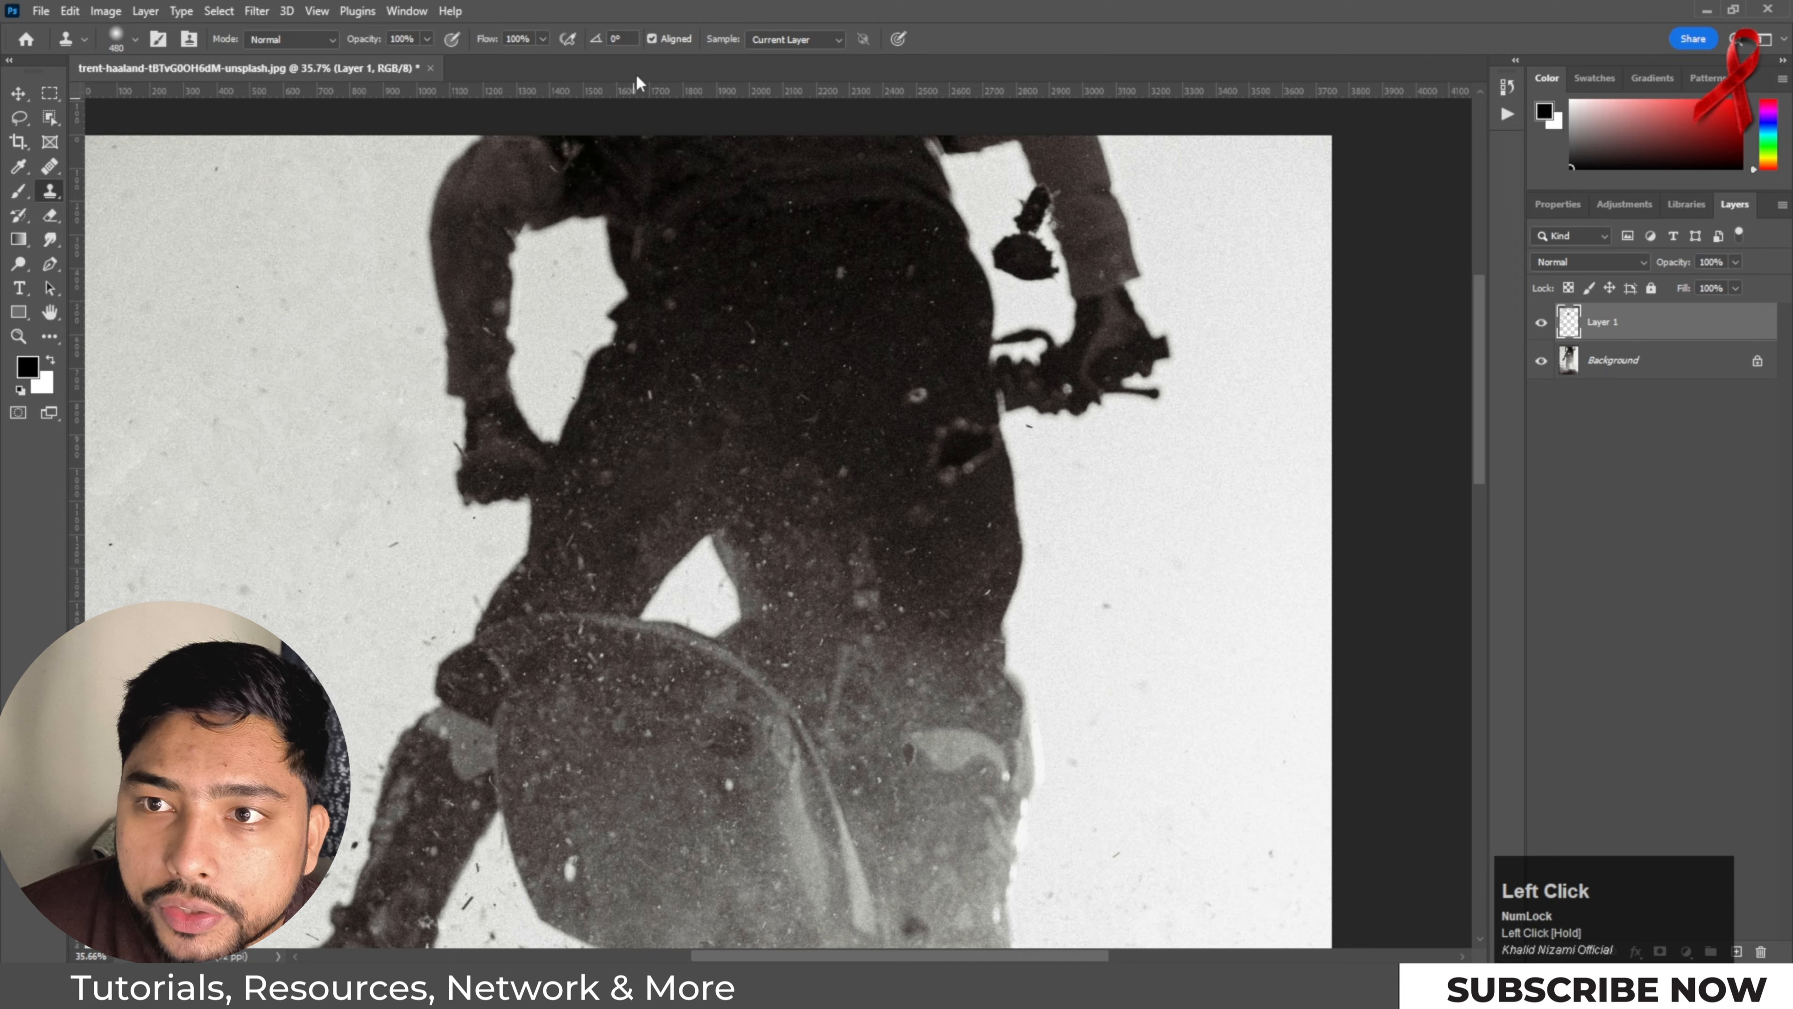
Step: Set the Clone Stamp to sample All Layers, resample the waist and try cloning over the thigh again
left_click(776, 41)
left_click(774, 85)
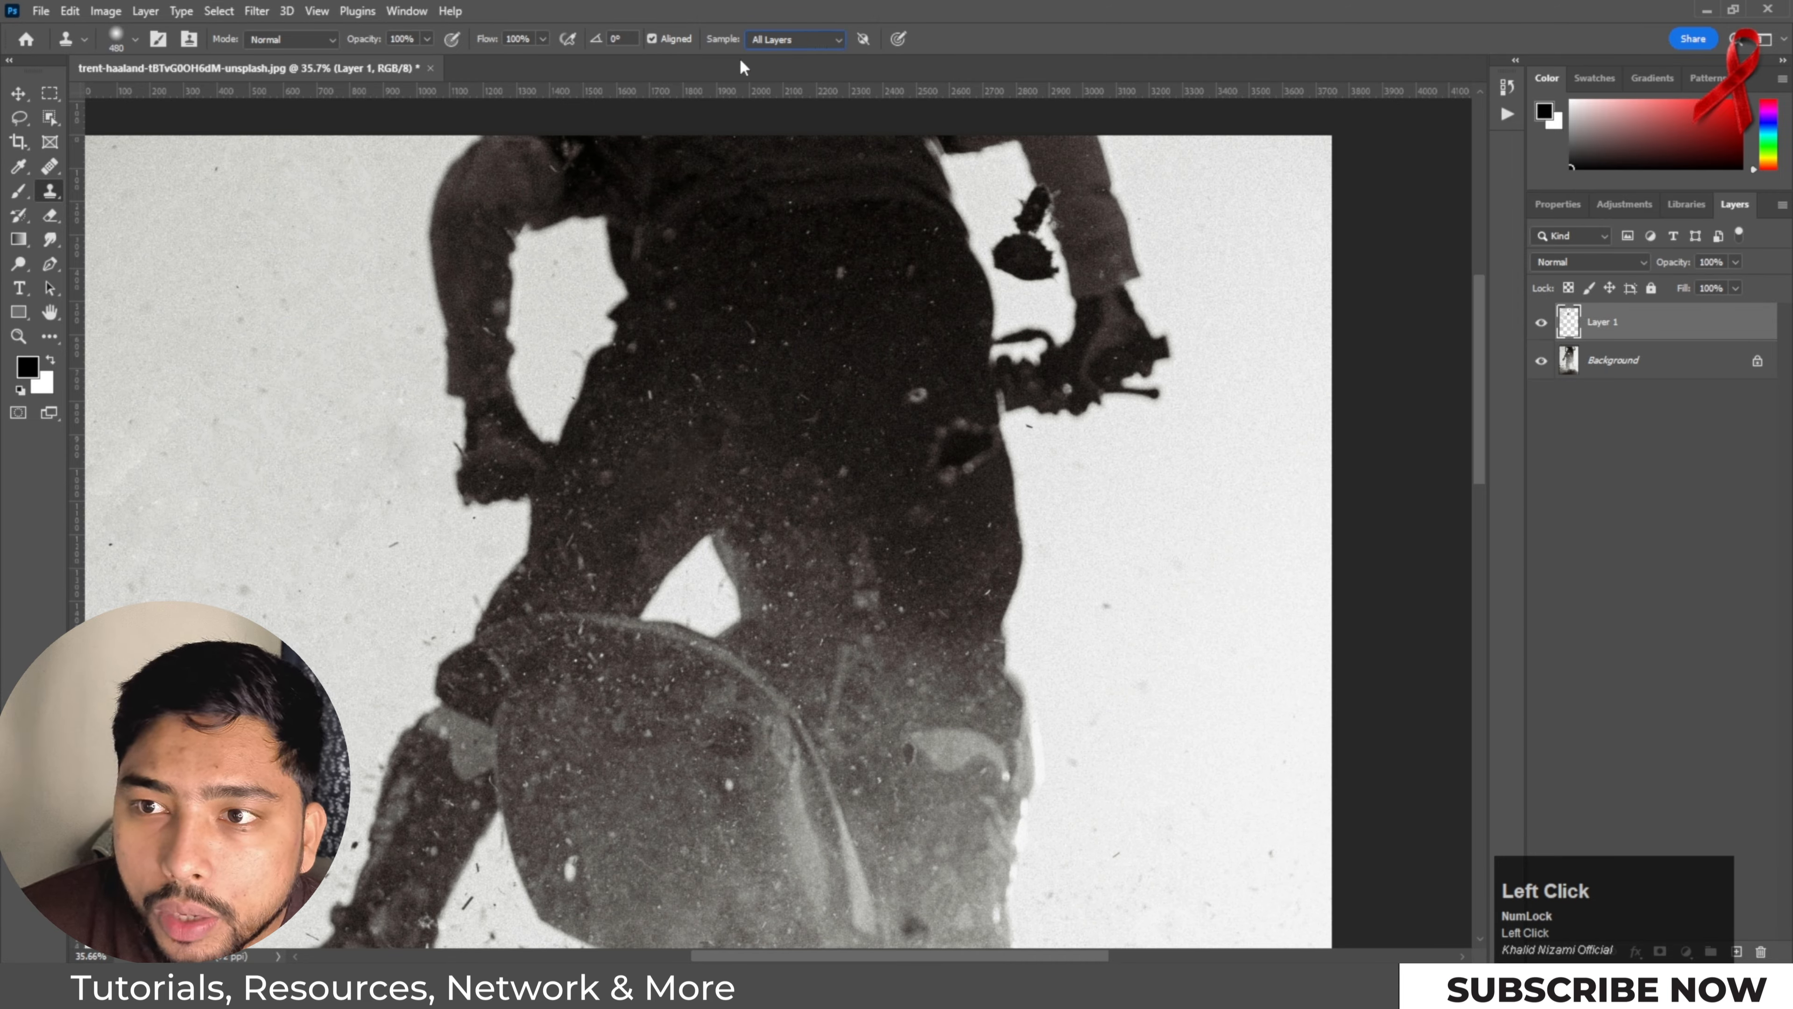
left_click(878, 203, "alt")
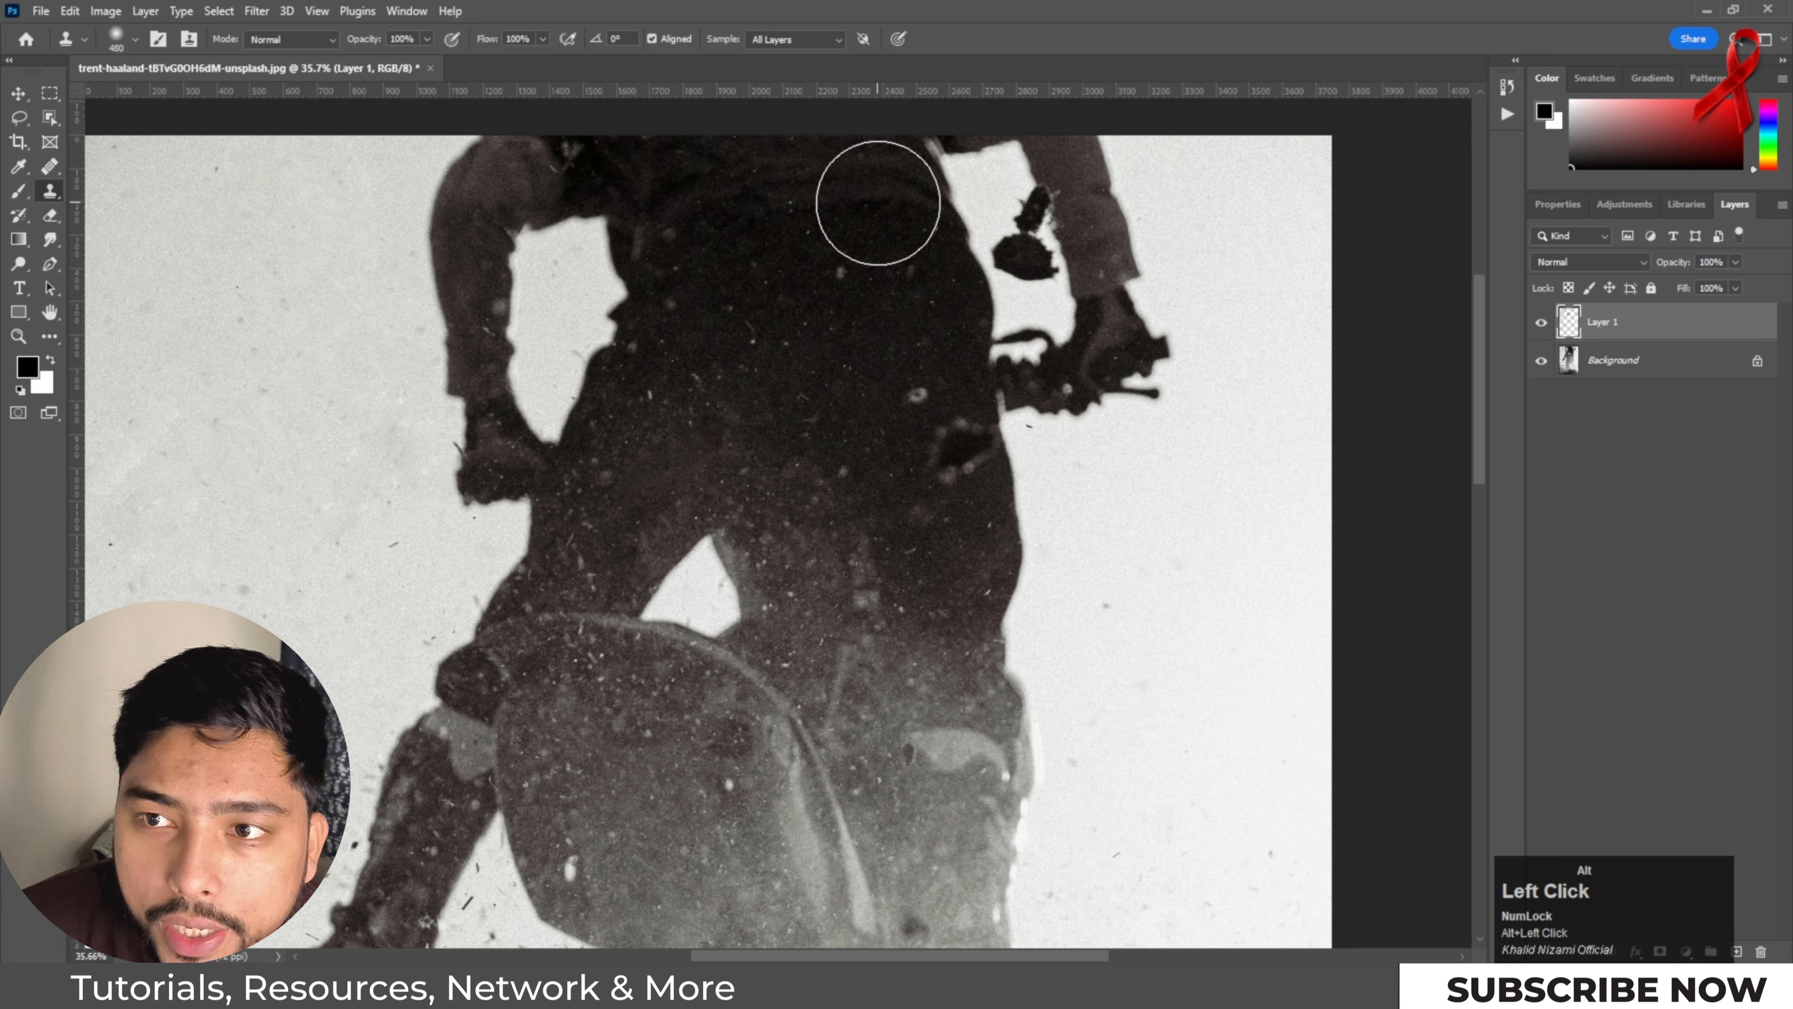
mouse_move(707, 396)
left_mouse_down()
mouse_move(600, 545)
mouse_move(715, 406)
left_mouse_up()
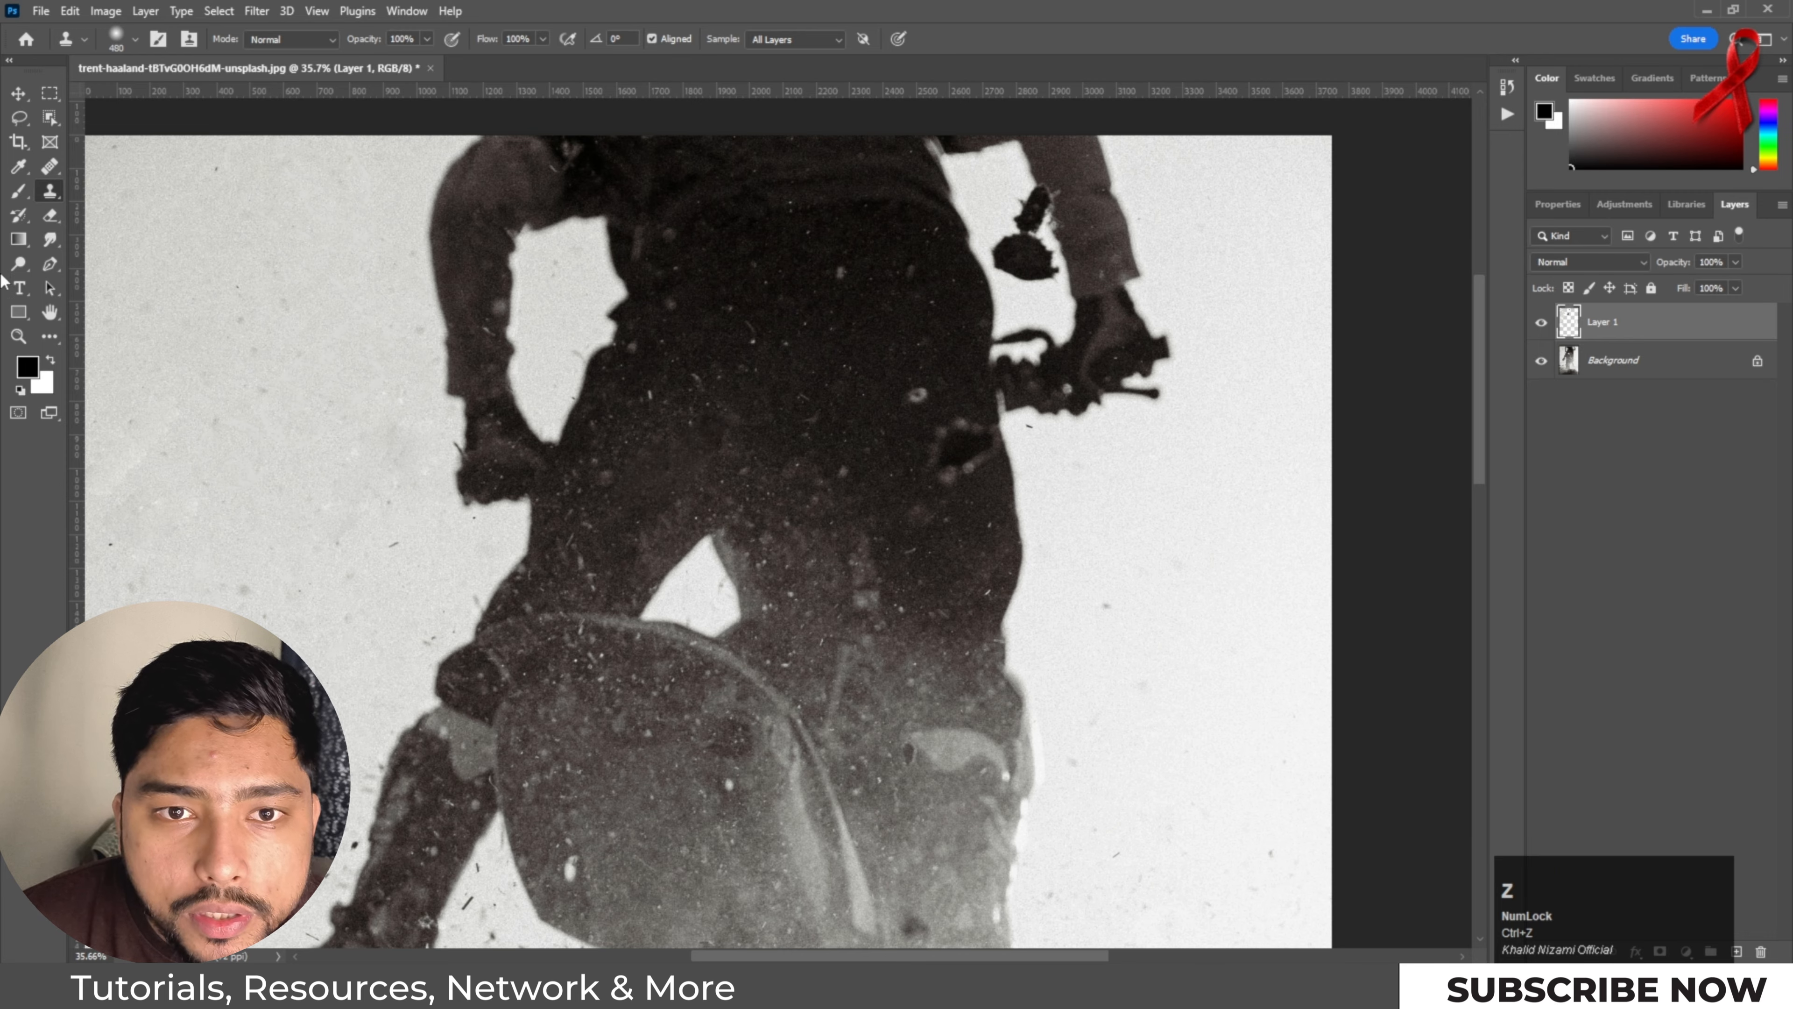
Step: Return to the Healing Brush, sample clean dark clothing at the waist and heal the specks across the upper thigh and crotch
right_click(48, 165)
left_click(110, 182)
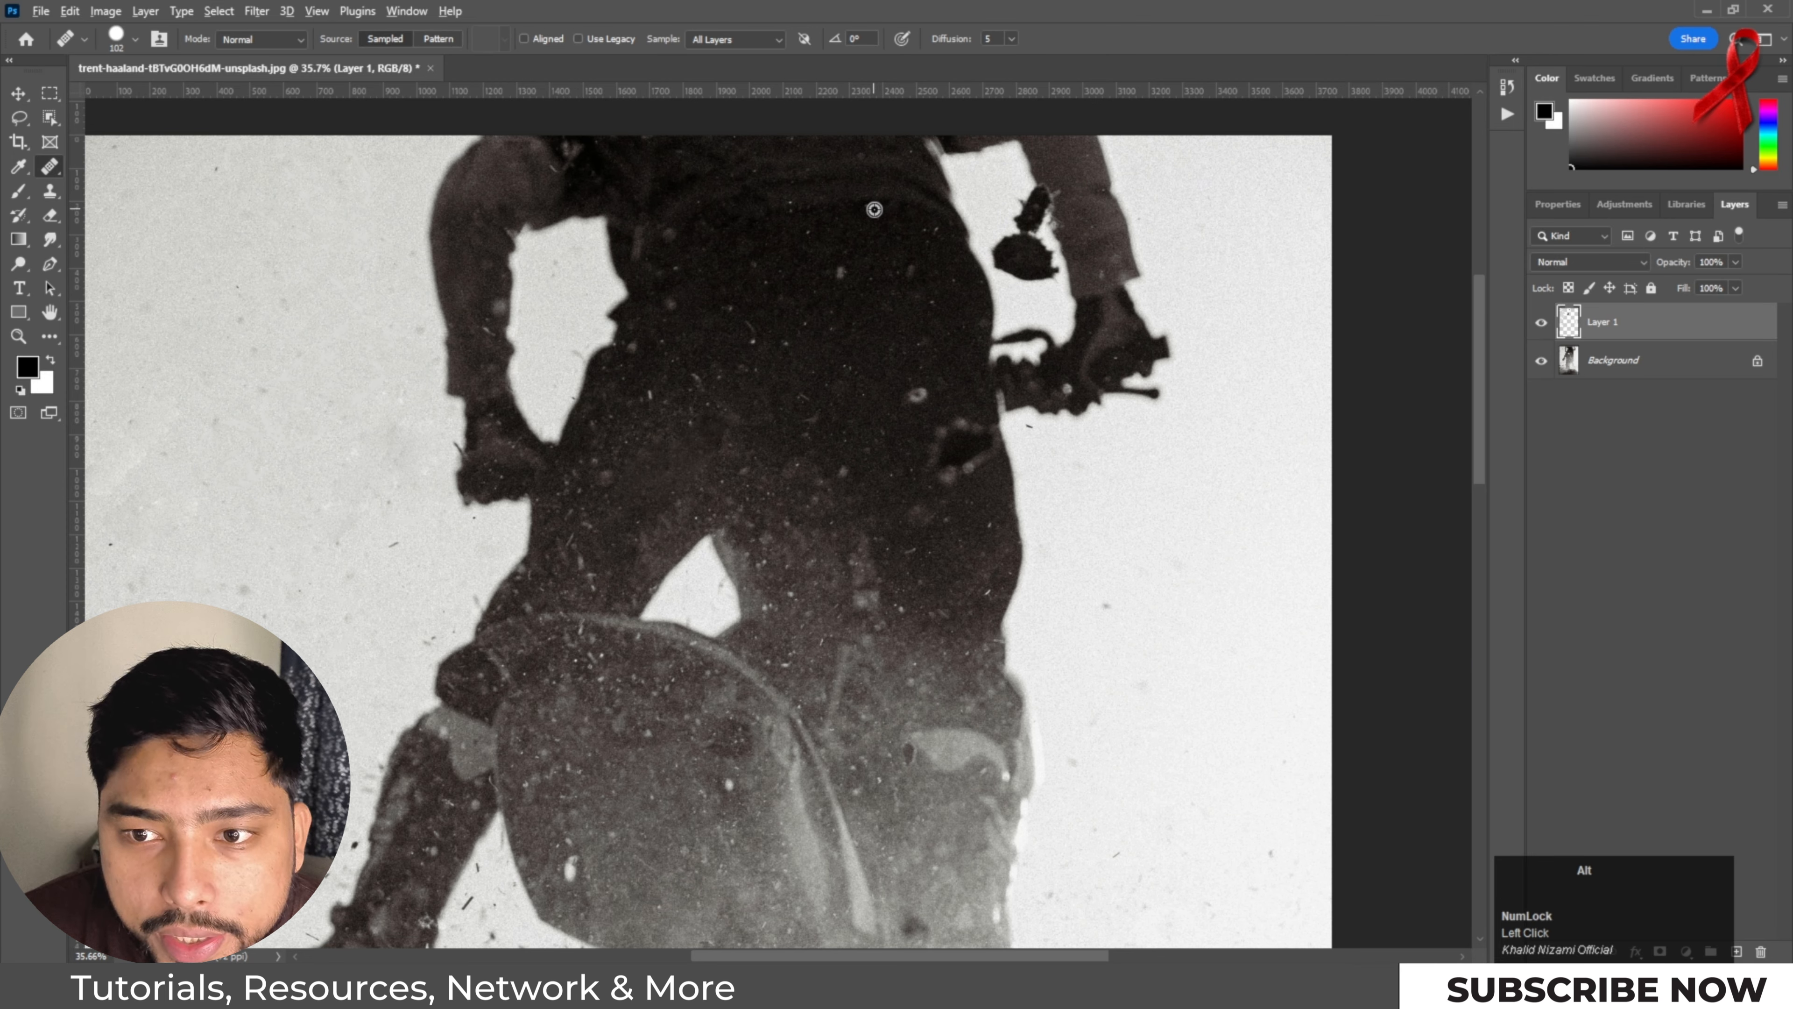
left_click(874, 209, "alt")
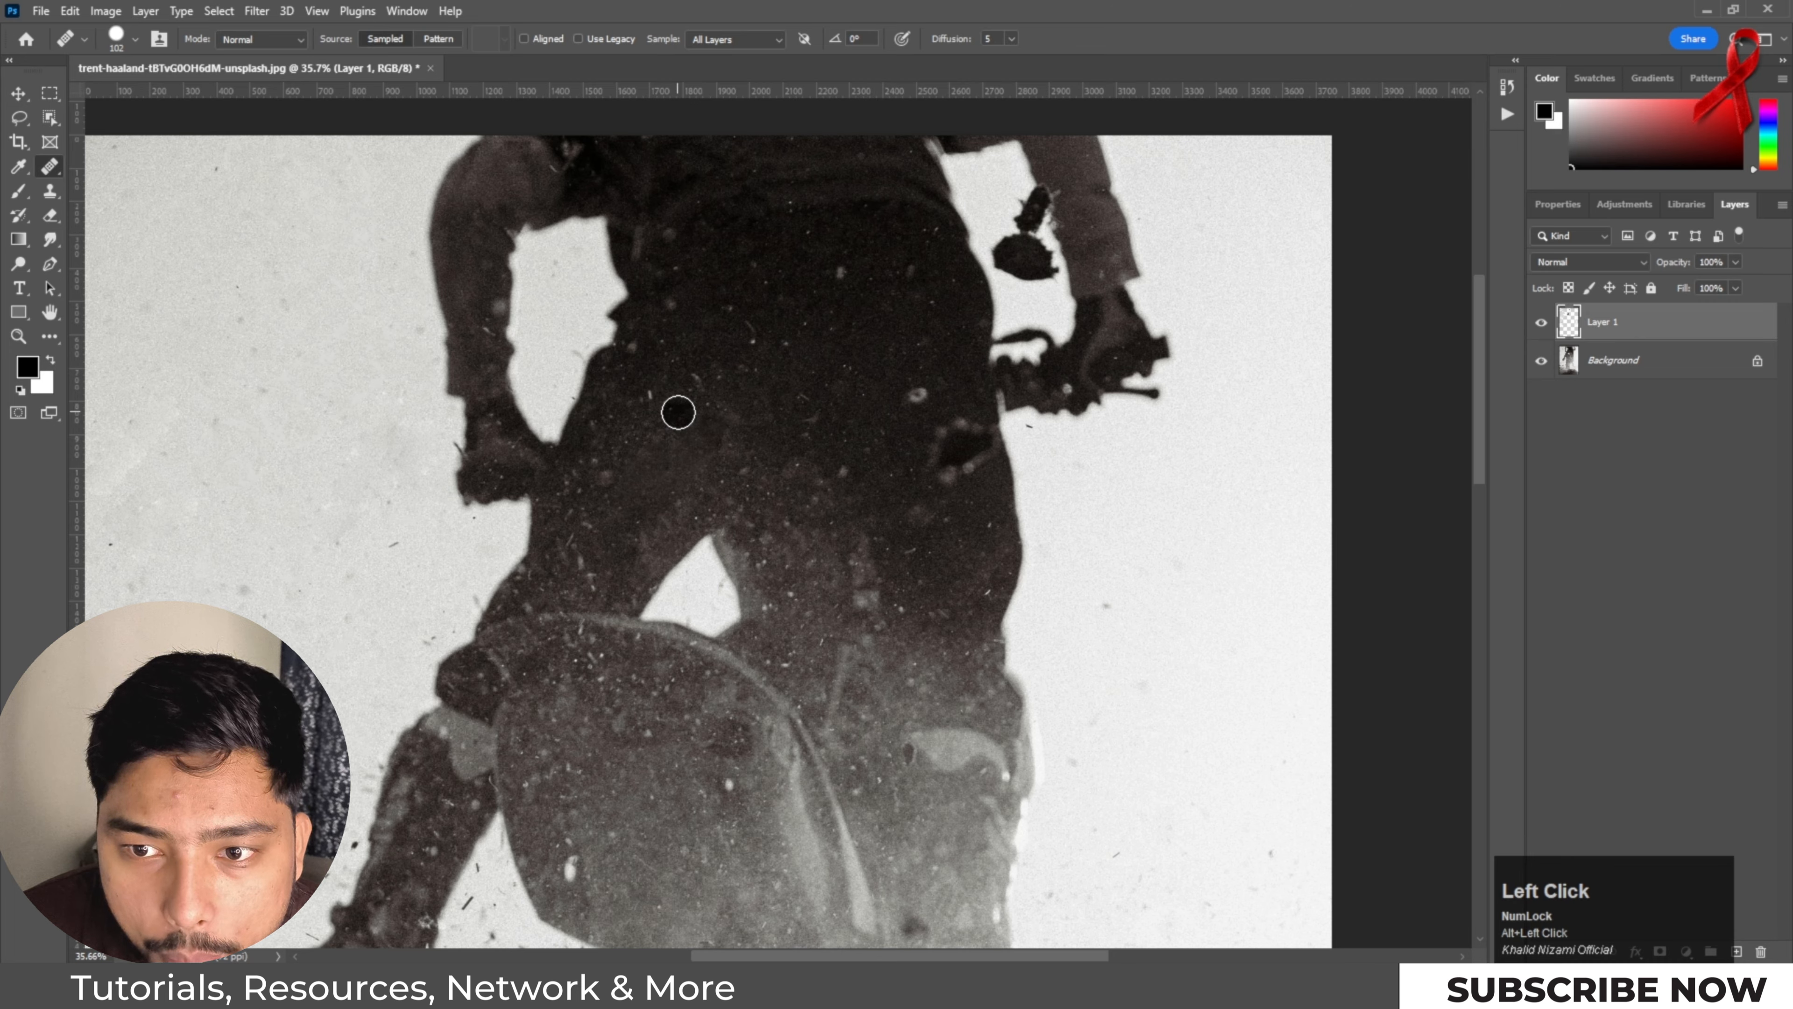
mouse_move(678, 411)
left_mouse_down()
mouse_move(603, 490)
mouse_move(643, 415)
mouse_move(604, 483)
mouse_move(650, 425)
mouse_move(626, 452)
left_mouse_up()
left_click(835, 225, "alt")
left_click(610, 485)
left_click(746, 456)
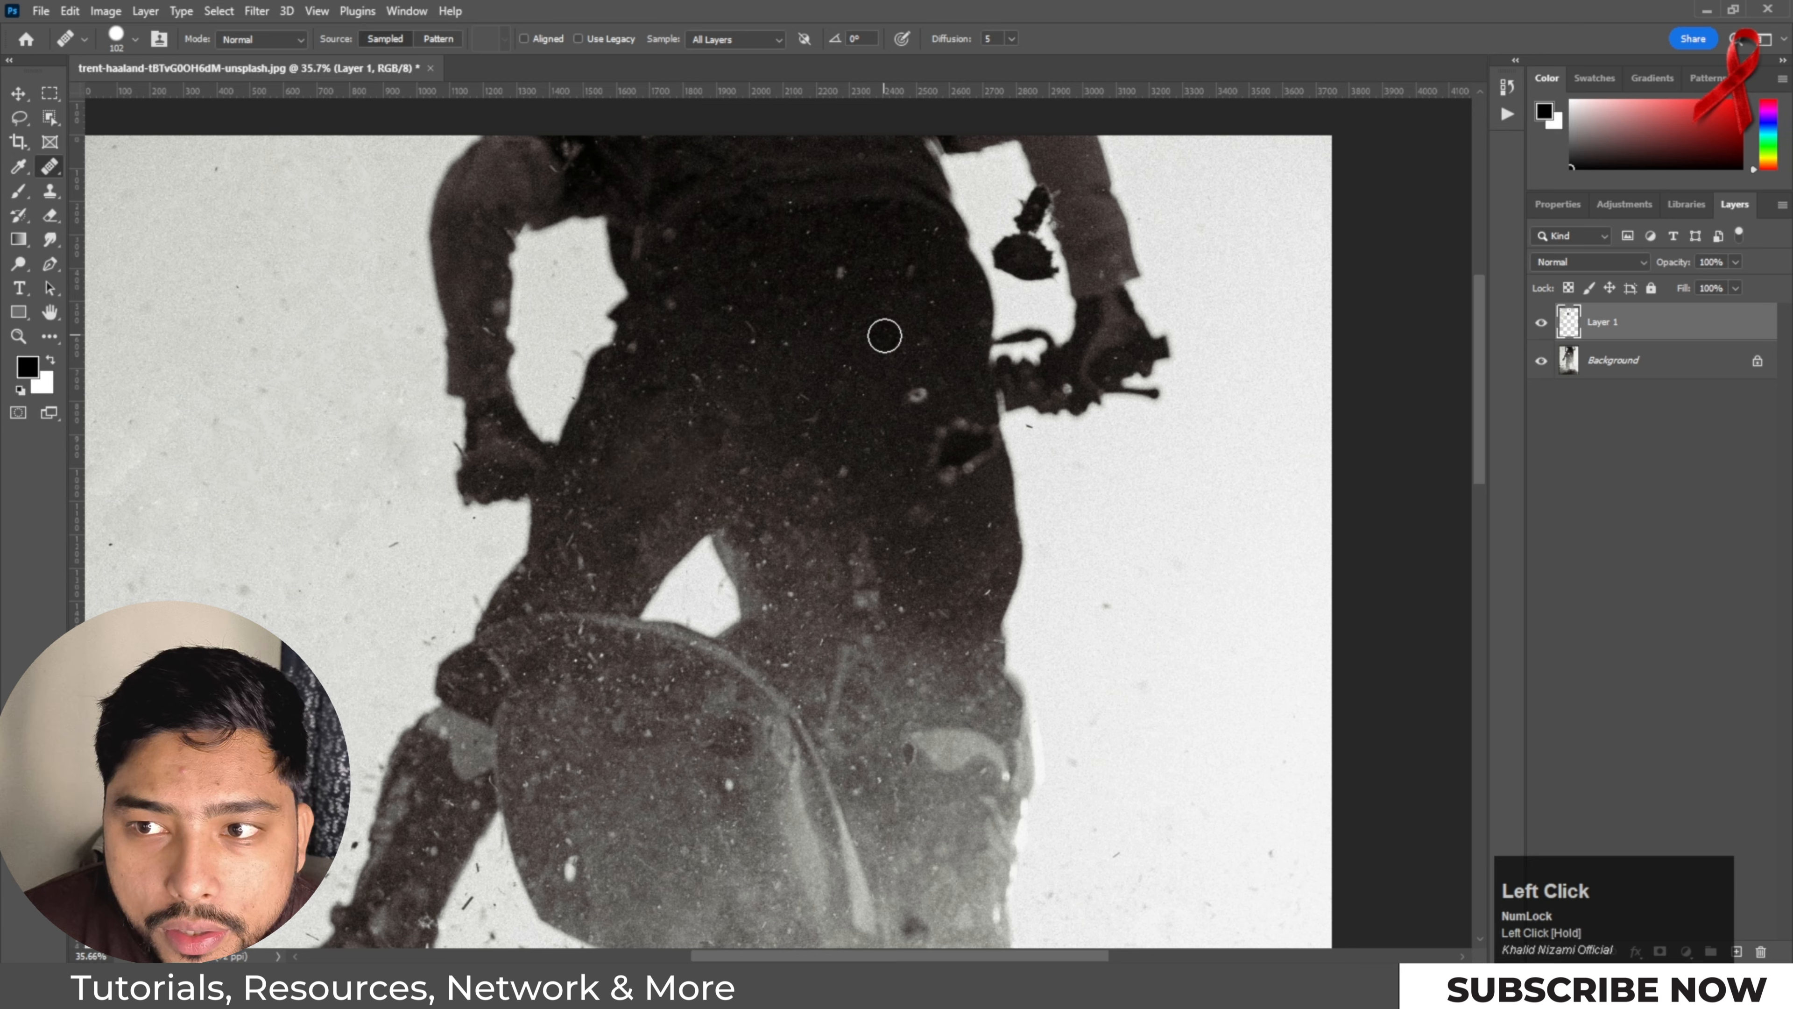
Step: Heal the ring-shaped spot and pale marks on the hip near the handlebar and the spots below the waist, sampling clean dark clothing
left_click(895, 201, "alt")
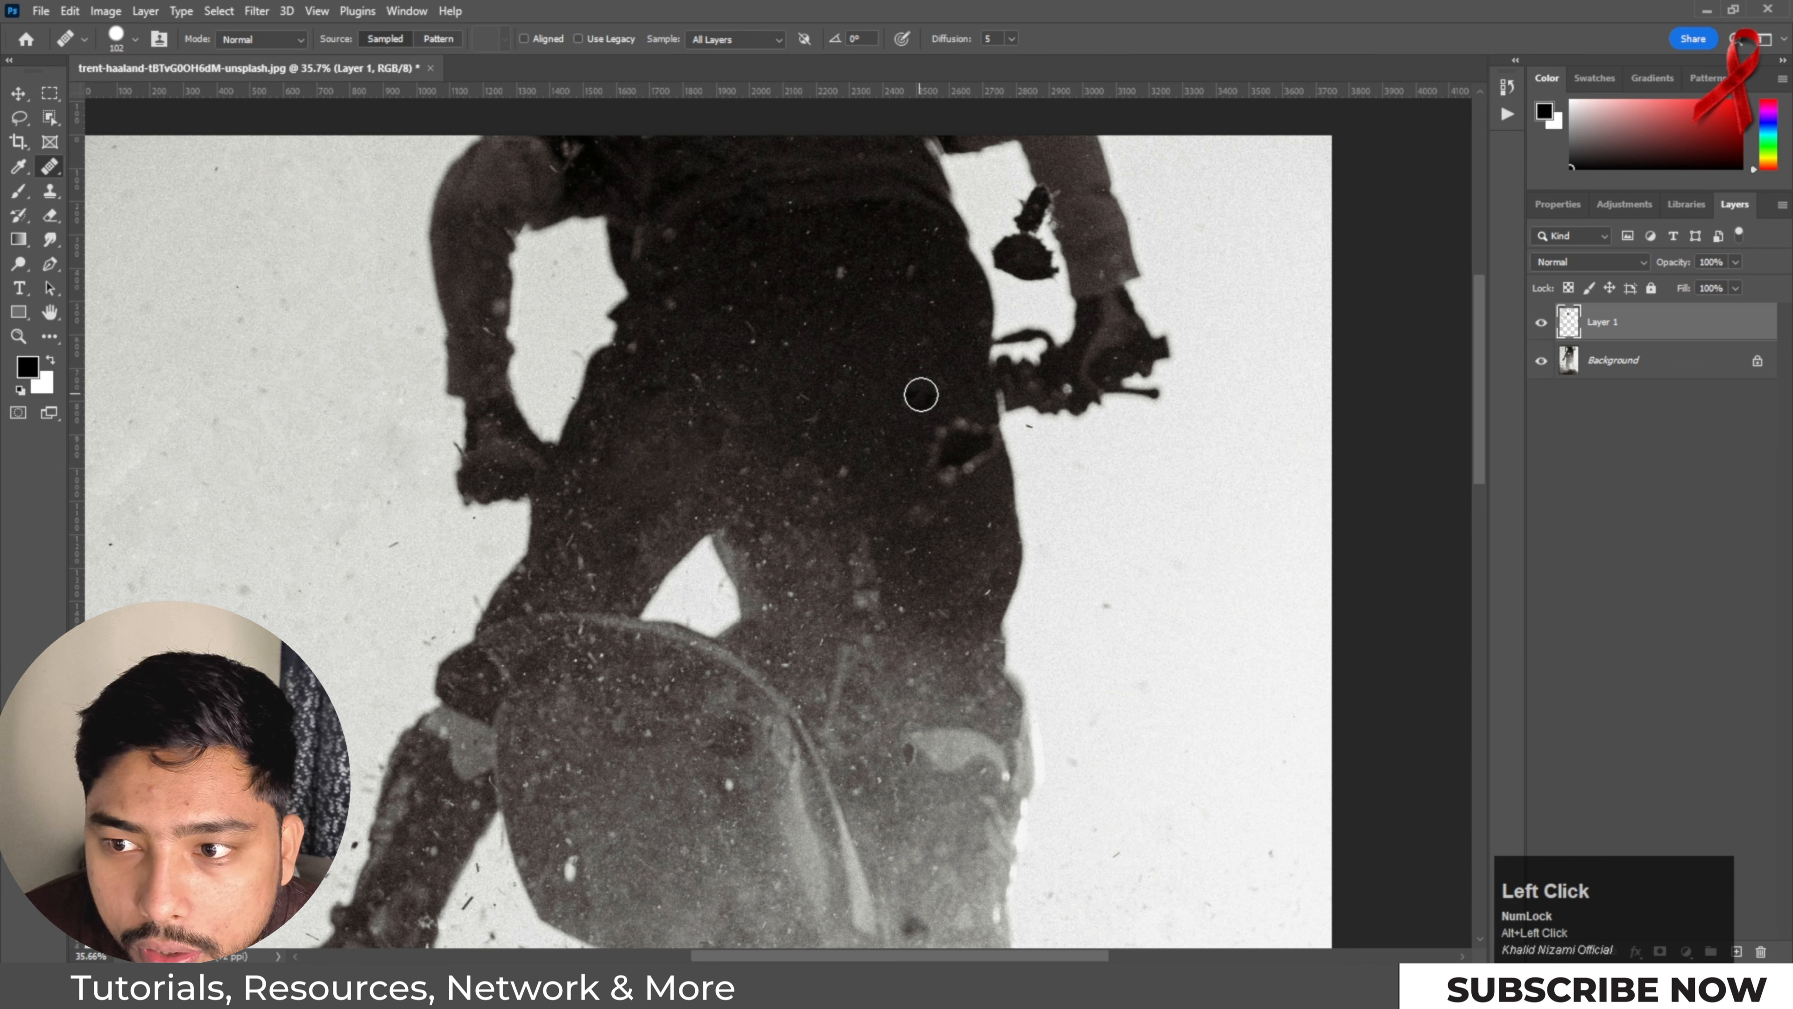
left_click_drag(987, 480, 981, 474)
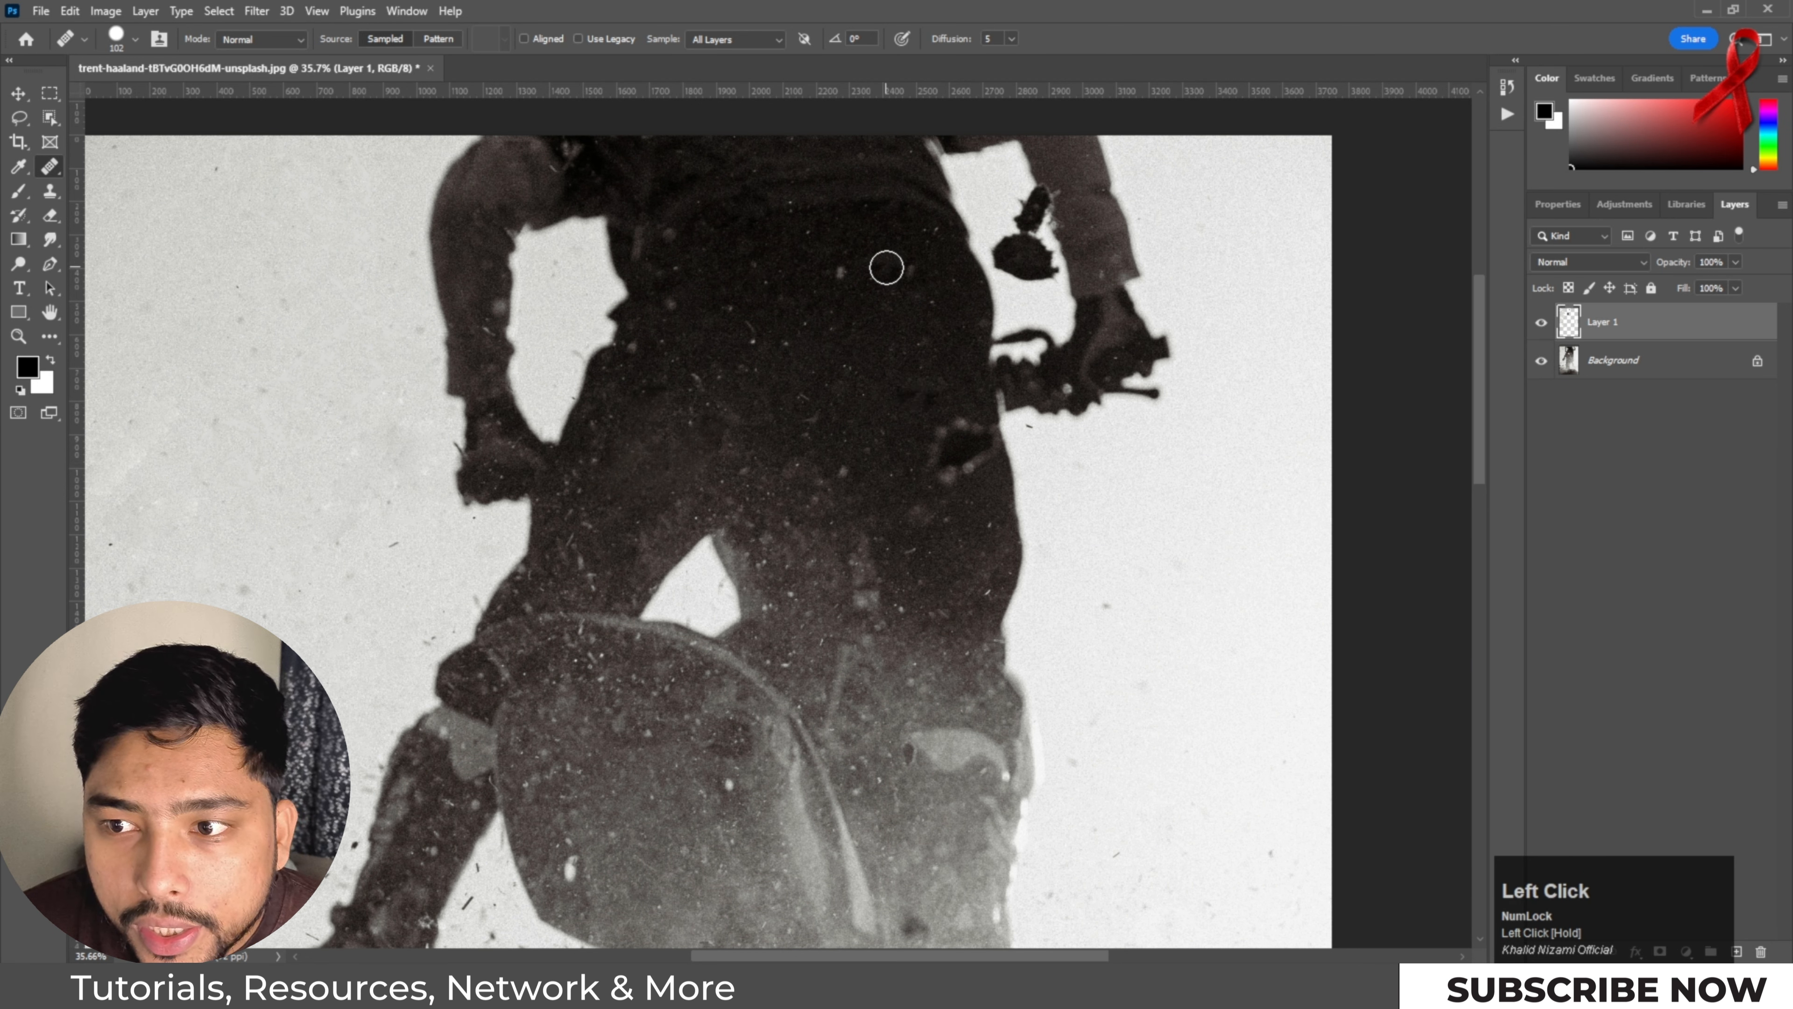
left_click(883, 242, "alt")
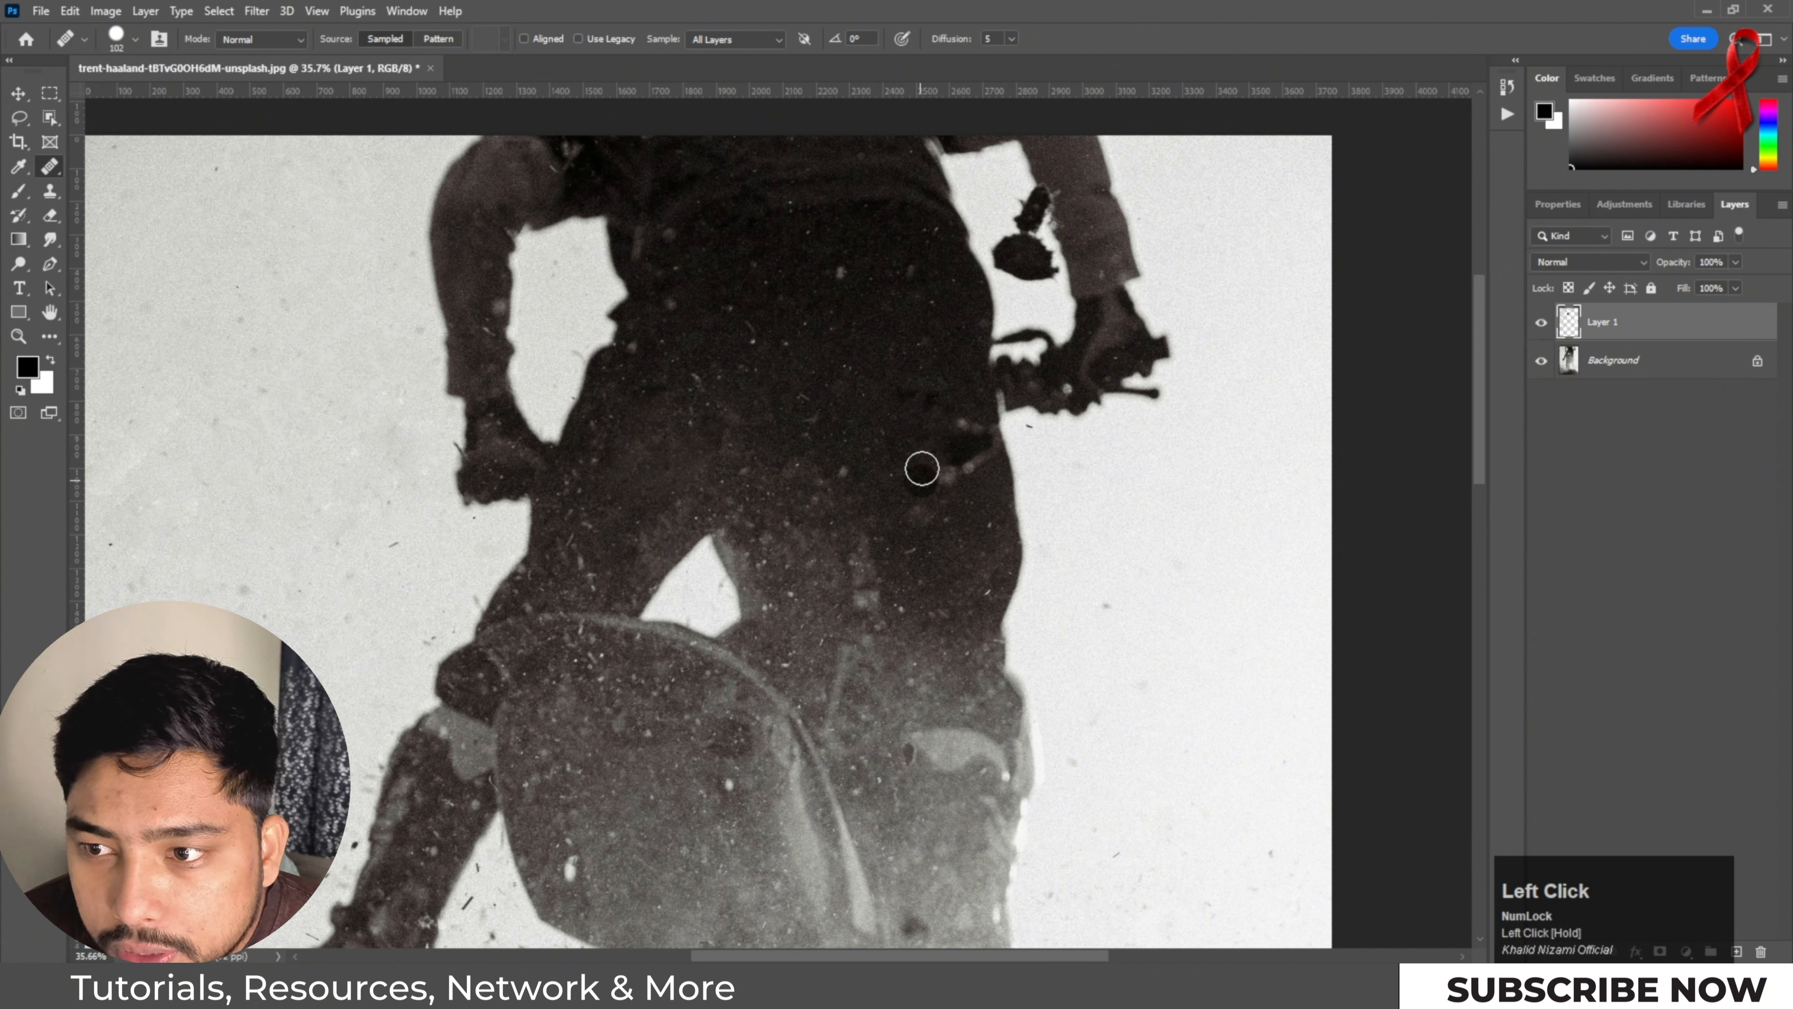
mouse_move(942, 428)
left_mouse_down()
mouse_move(984, 437)
mouse_move(922, 505)
left_mouse_up()
left_click(853, 183, "alt")
left_click(853, 264, "alt")
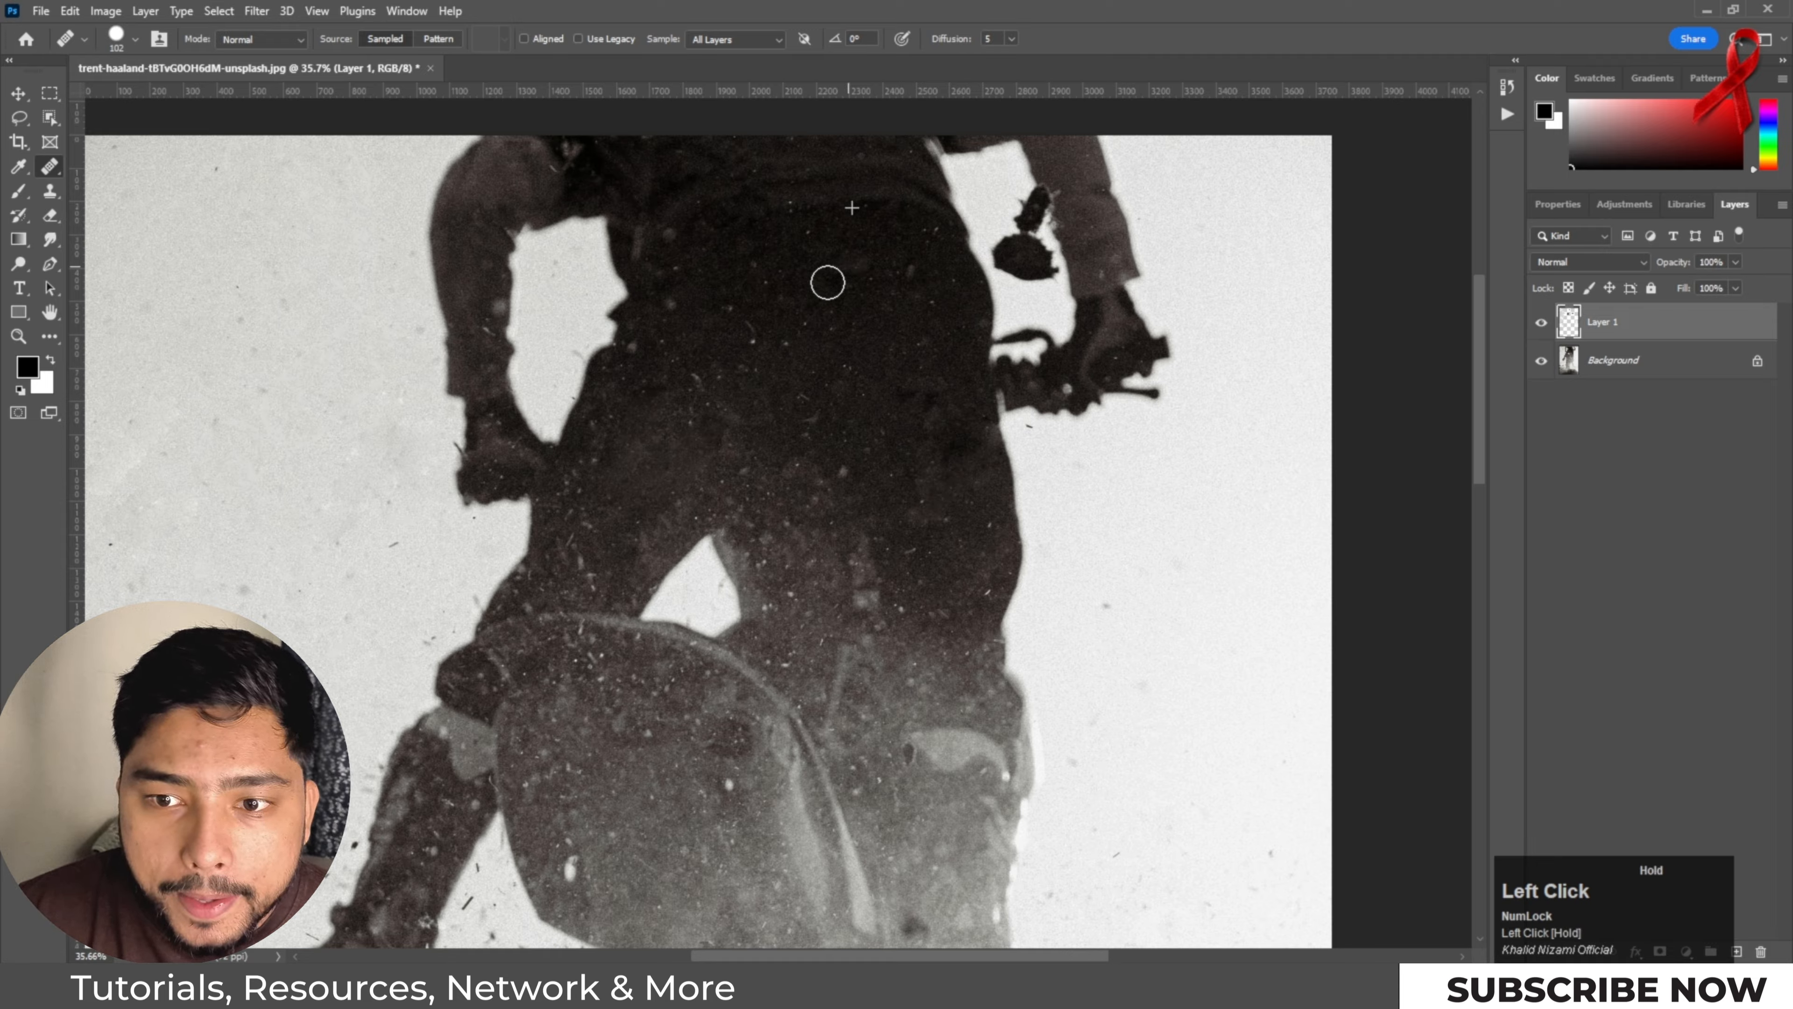
Step: Enlarge the Healing Brush to 311 px and heal a spot in the light background near the photo's right edge
scroll(800, 420, "down", 3)
scroll(689, 501, "up", 1)
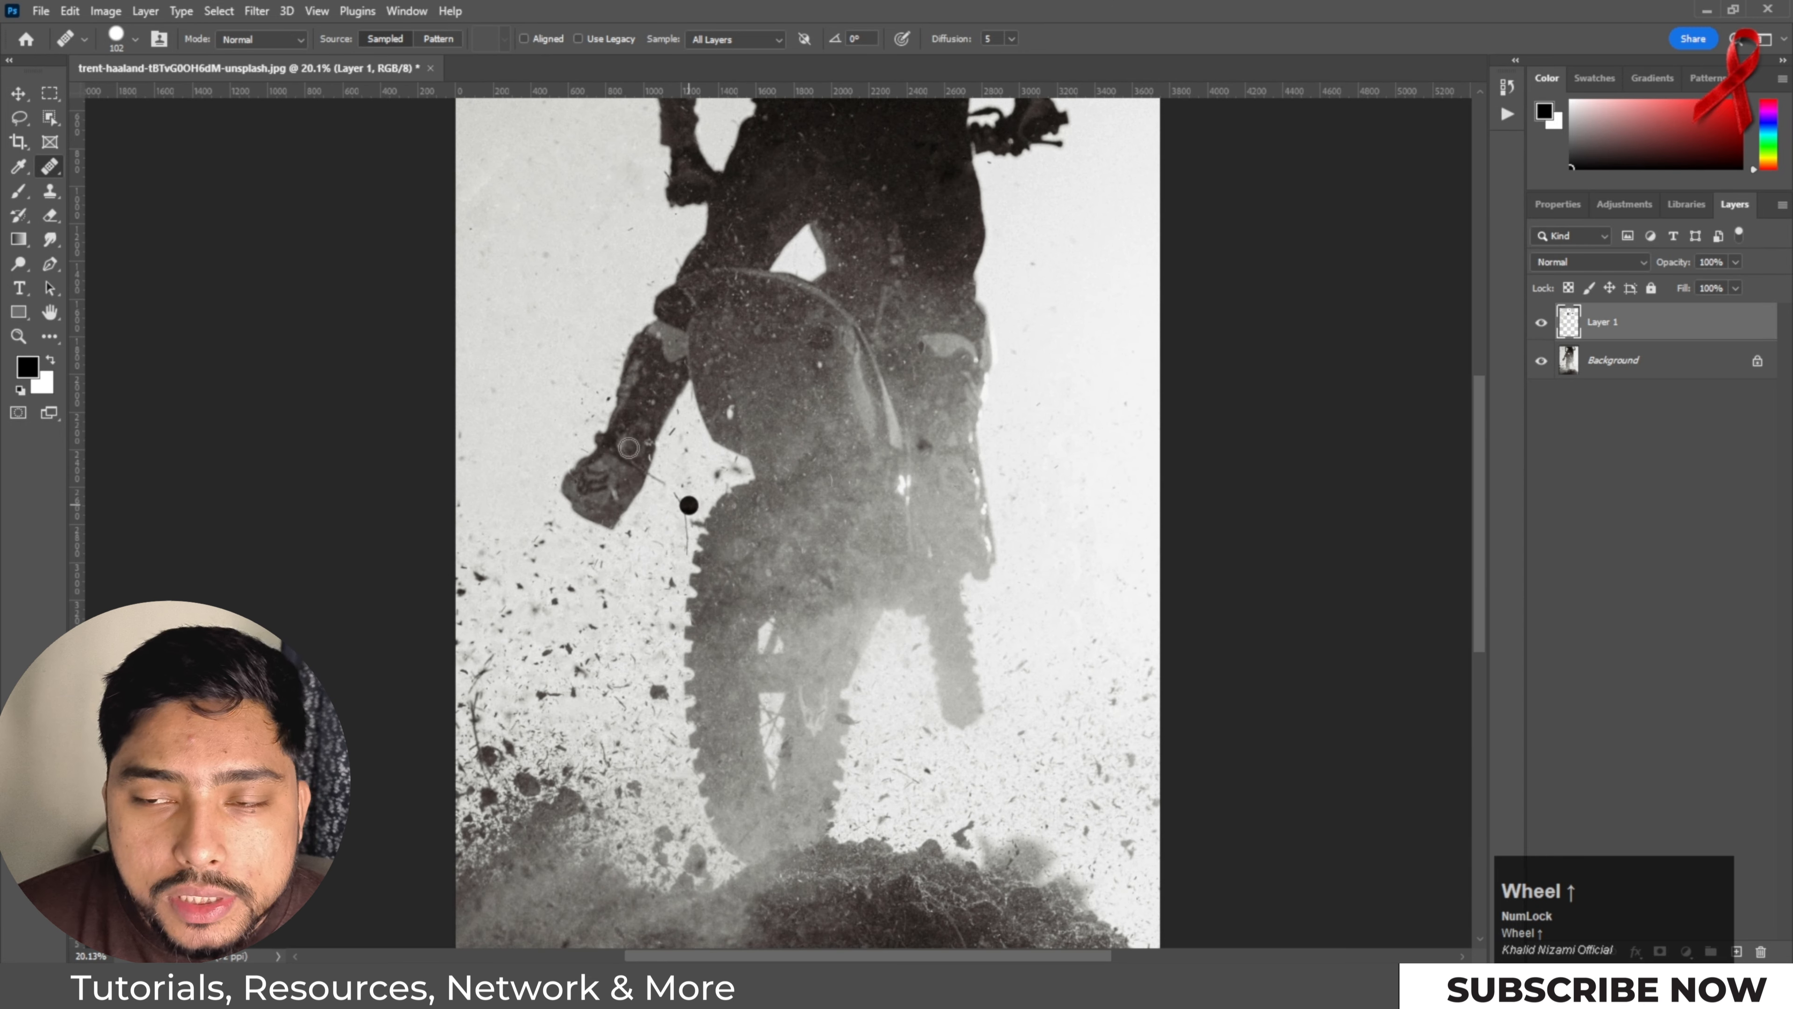
scroll(612, 388, "down", 1)
scroll(558, 247, "up", 1)
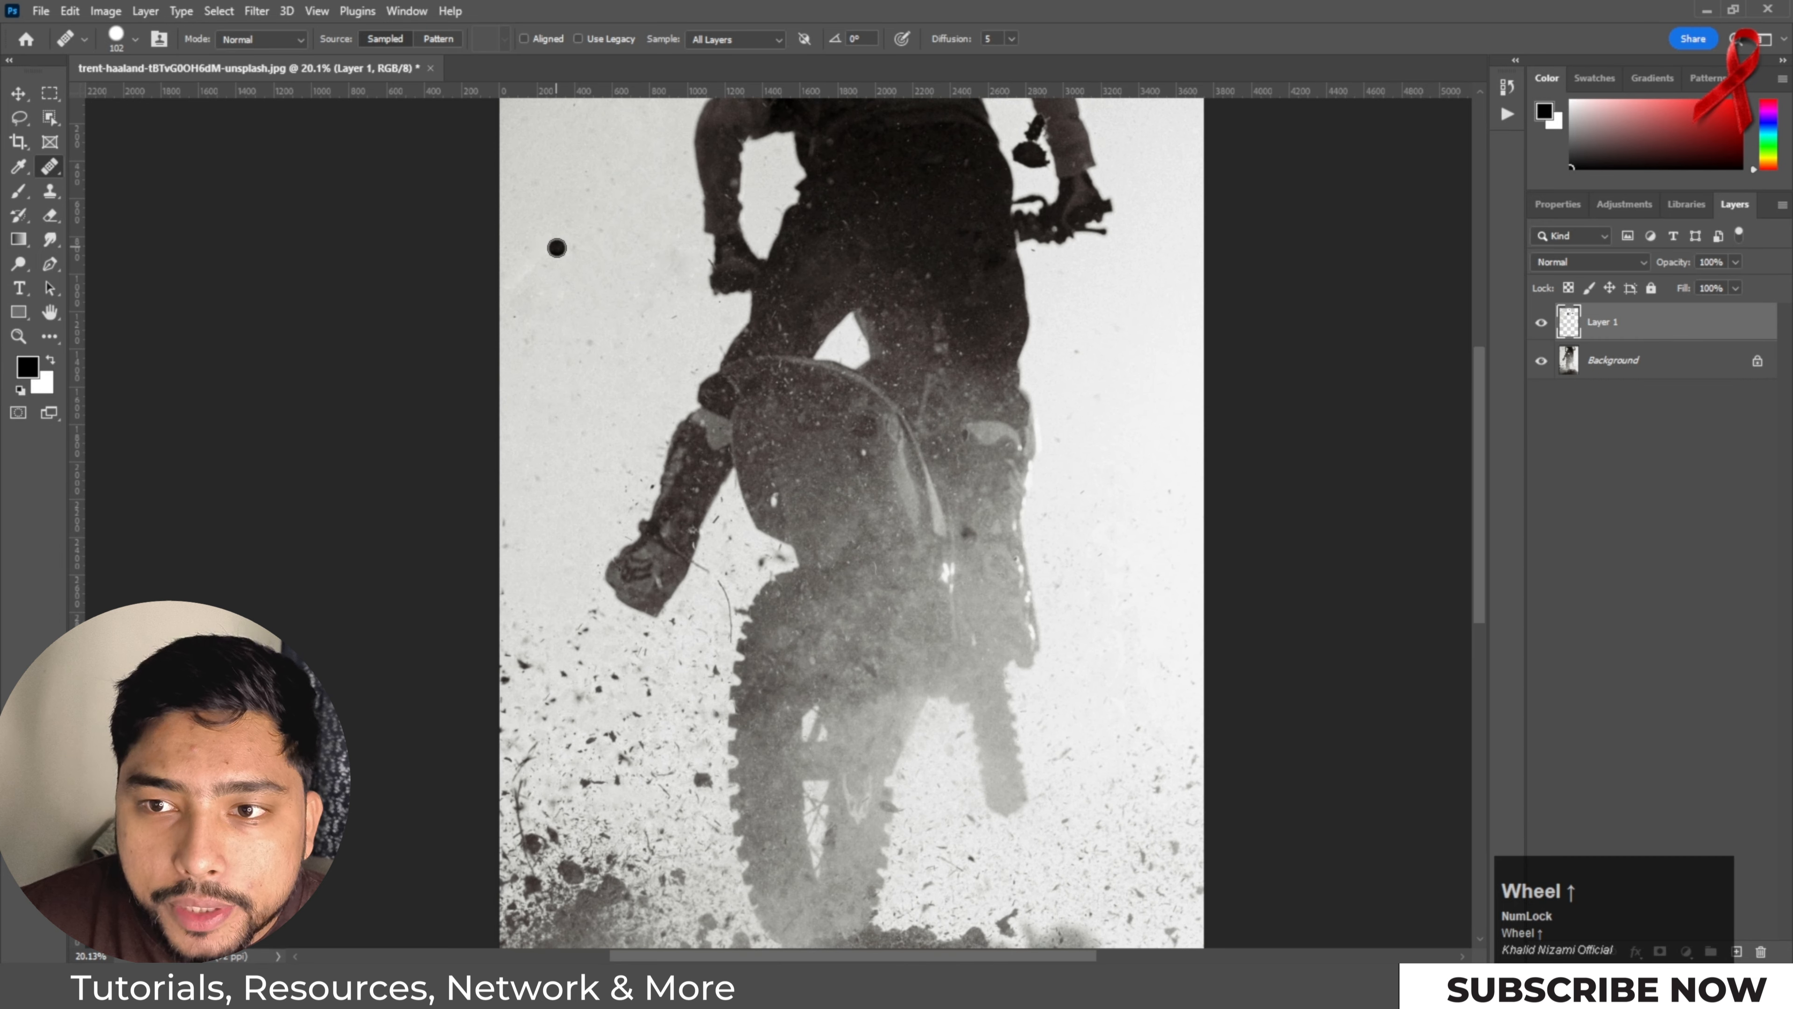
right_click(705, 258, "alt")
left_click_drag(739, 259, 724, 261)
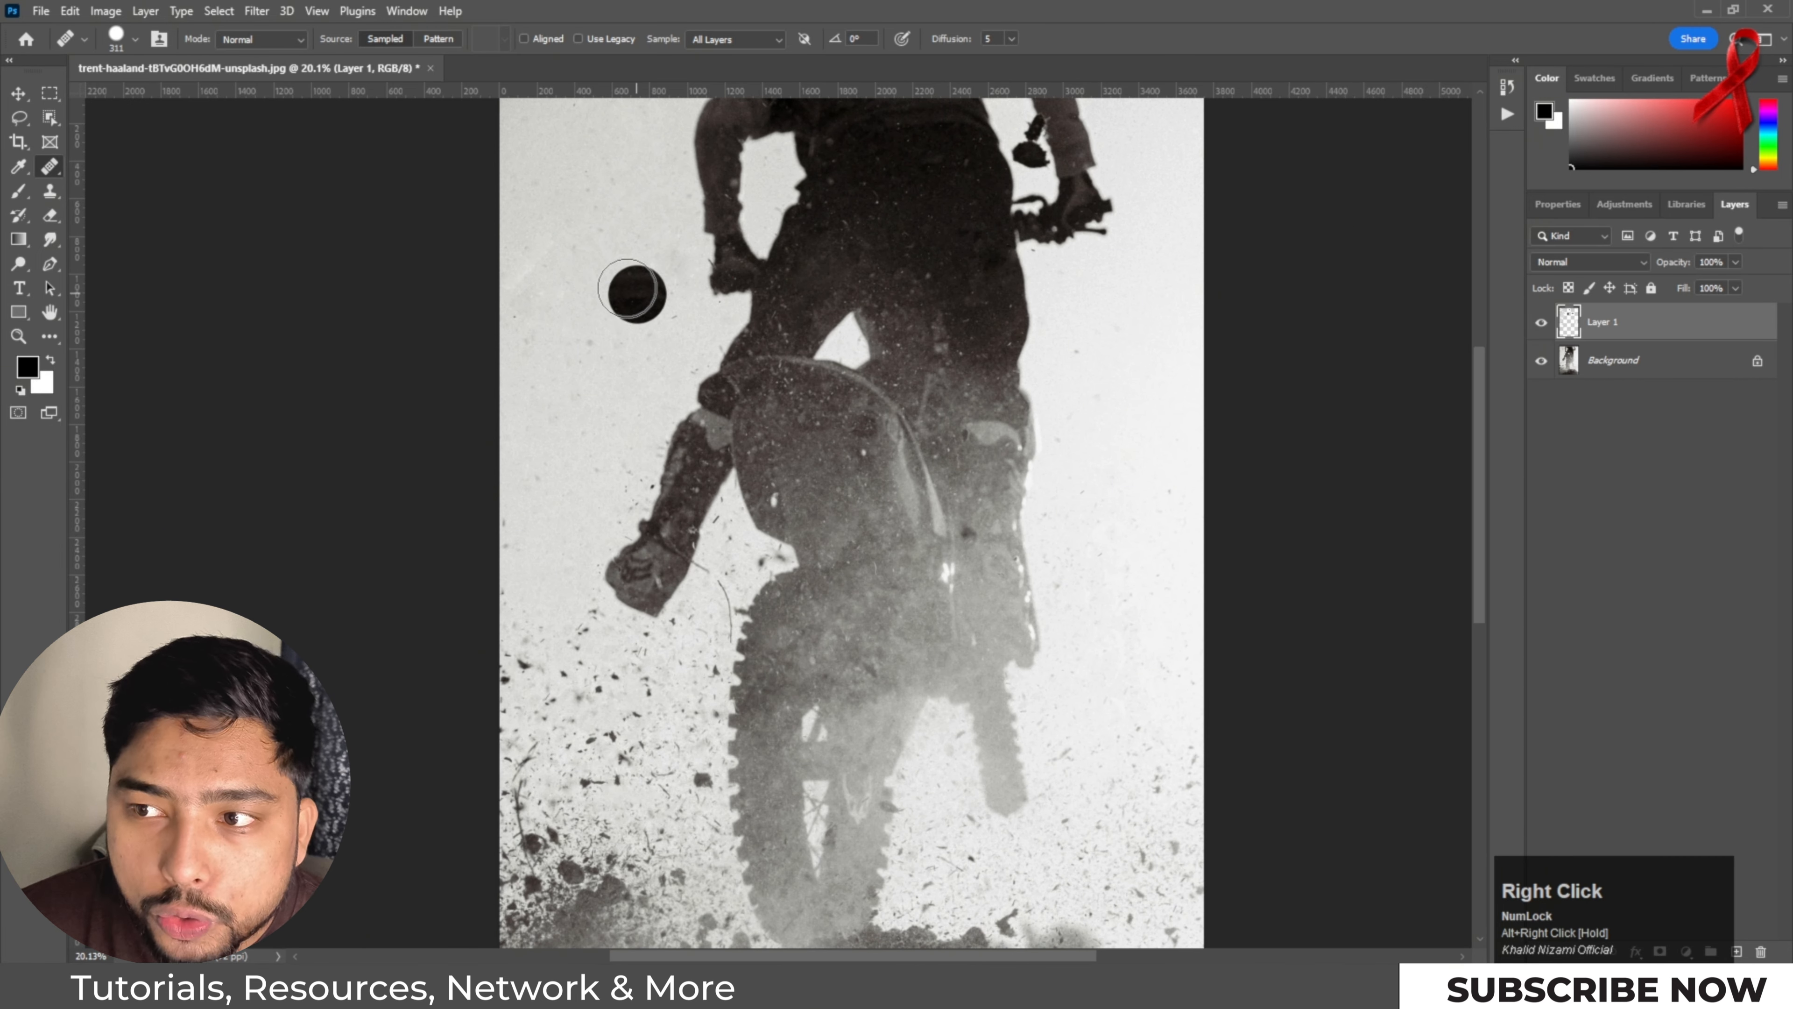
left_click(1160, 312)
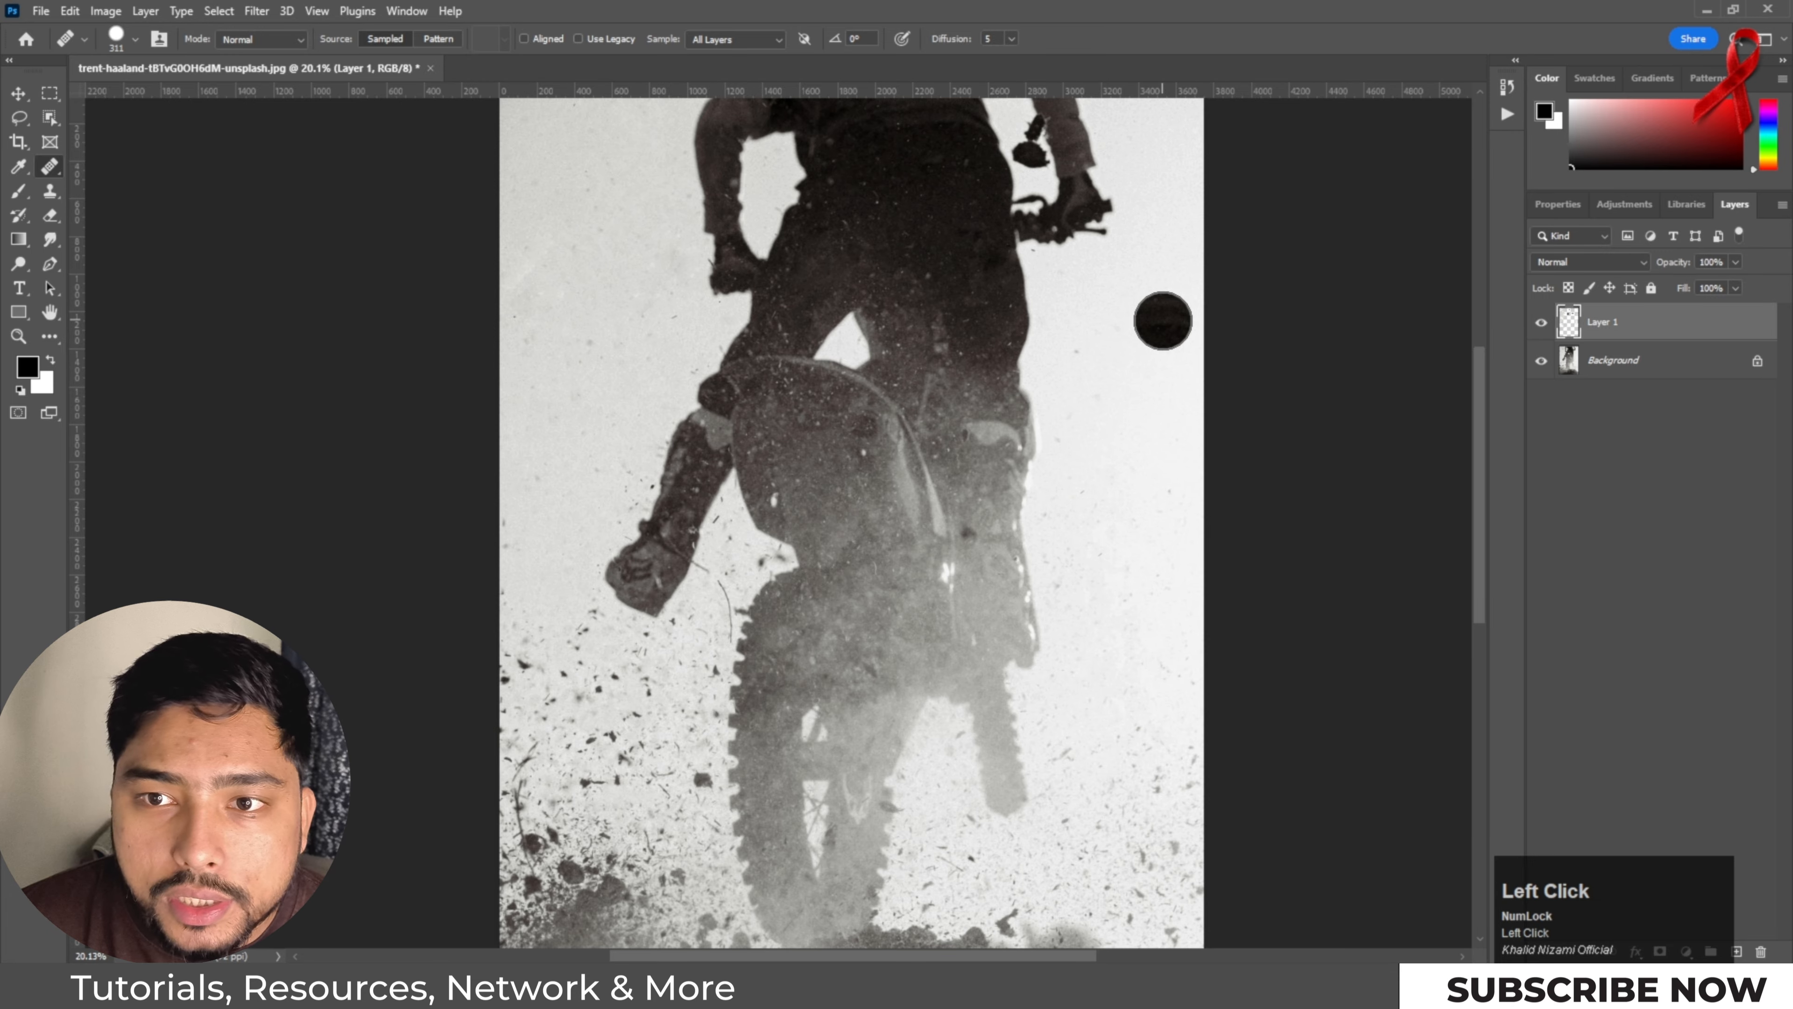
Step: Try to heal the background beside the arm on the photo's left side with a light background sample, and undo the stroke
left_click(965, 341, "alt")
mouse_move(617, 210)
left_mouse_down()
mouse_move(595, 390)
mouse_move(570, 416)
mouse_move(580, 239)
mouse_move(531, 420)
mouse_move(520, 367)
mouse_move(585, 215)
mouse_move(641, 260)
left_mouse_up()
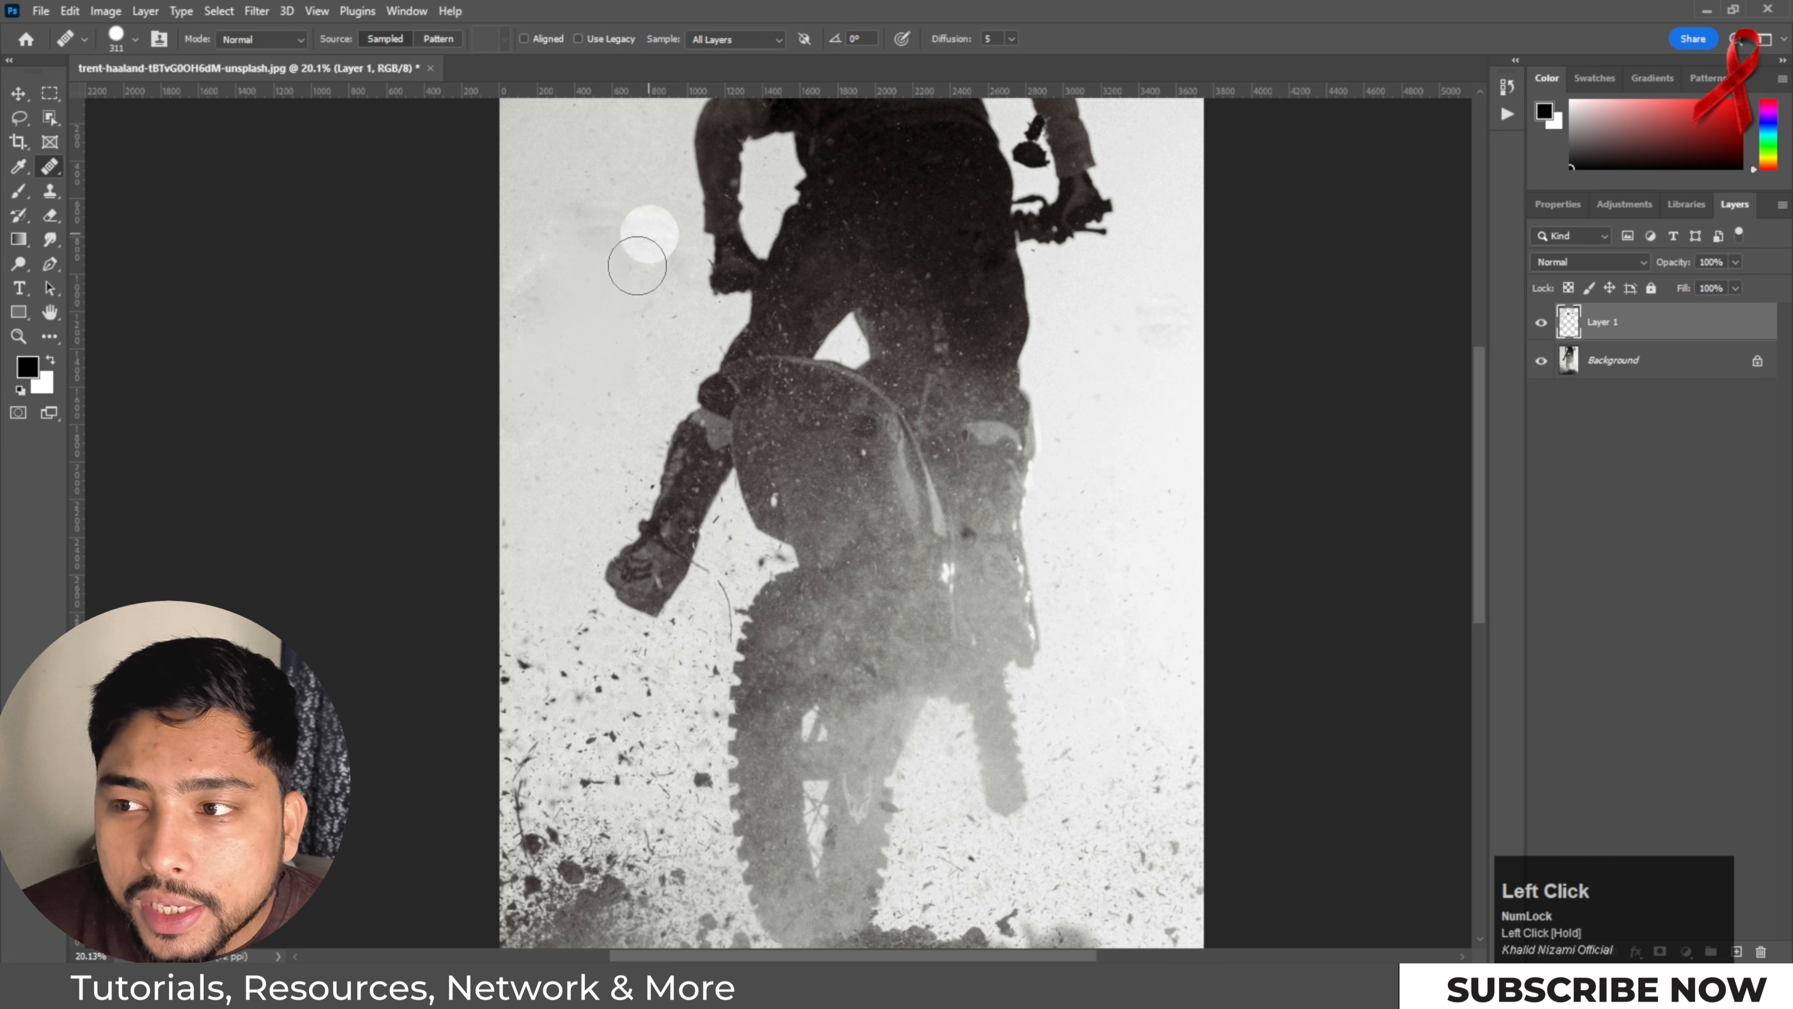
key("ctrl+z")
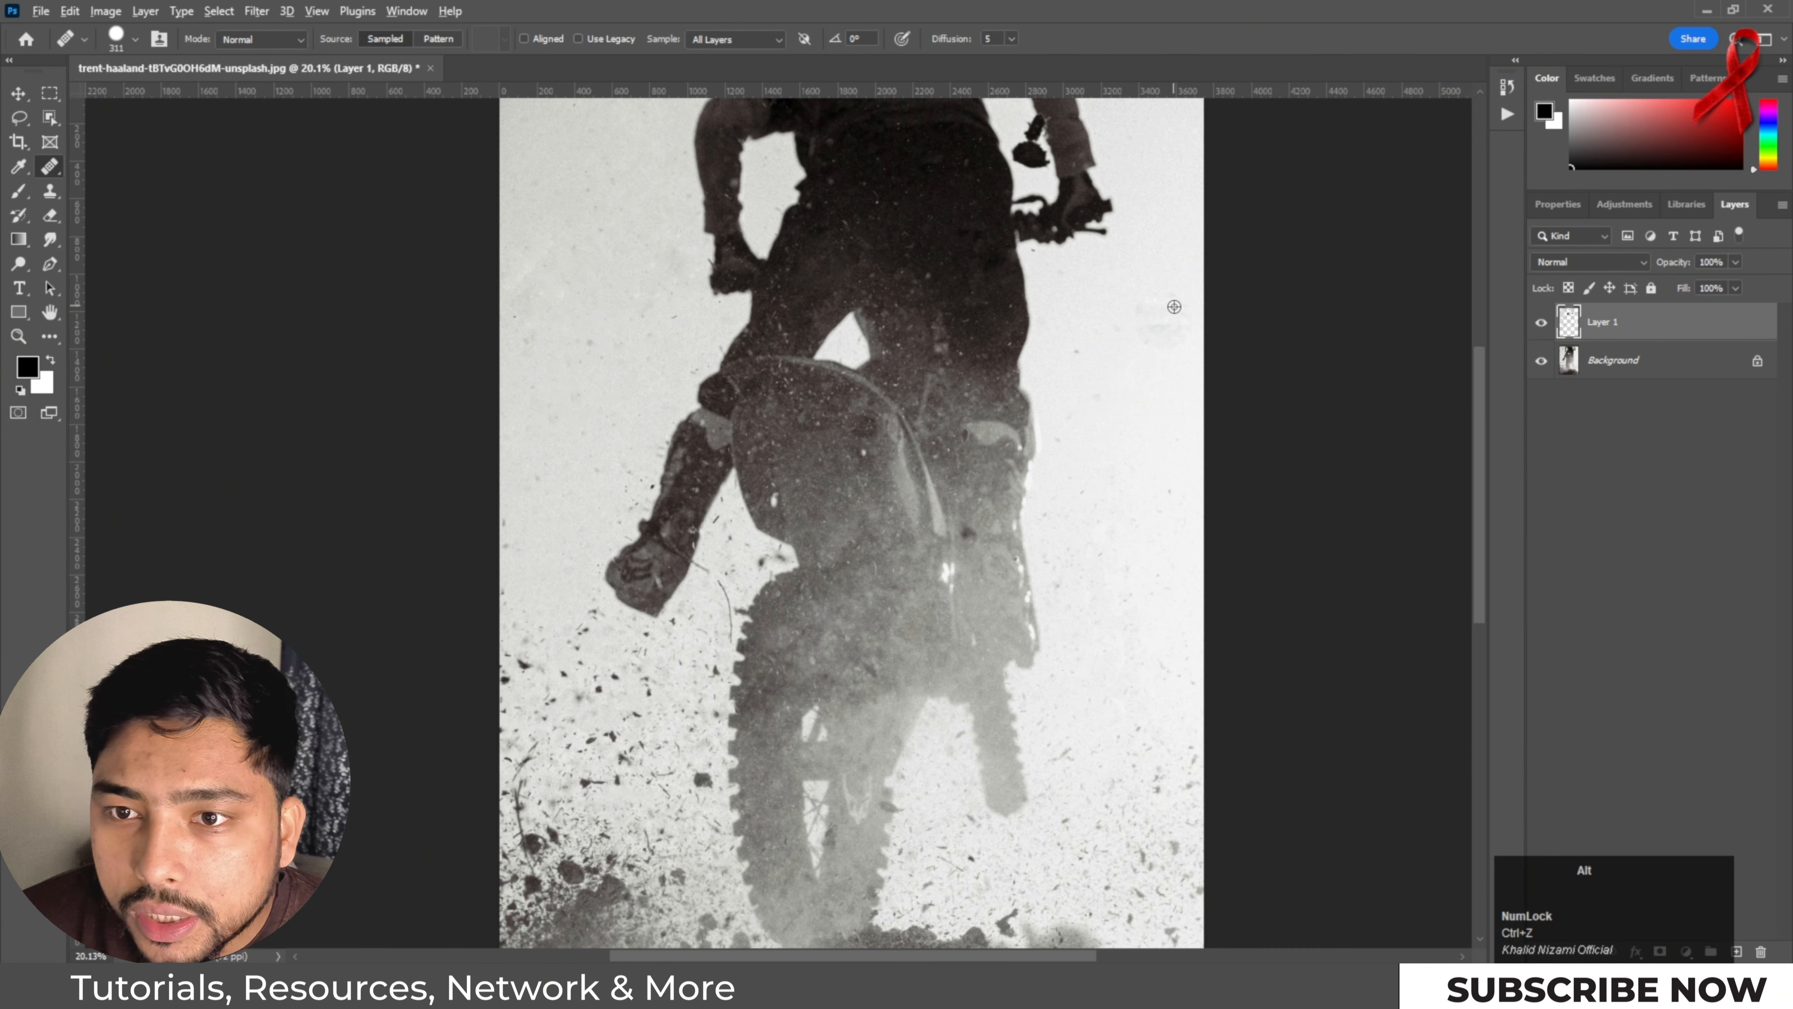
Step: Heal the light background beside the rider's arm and leg on the photo's left side, sampling clean background from the opposite side
left_click(1174, 306, "alt")
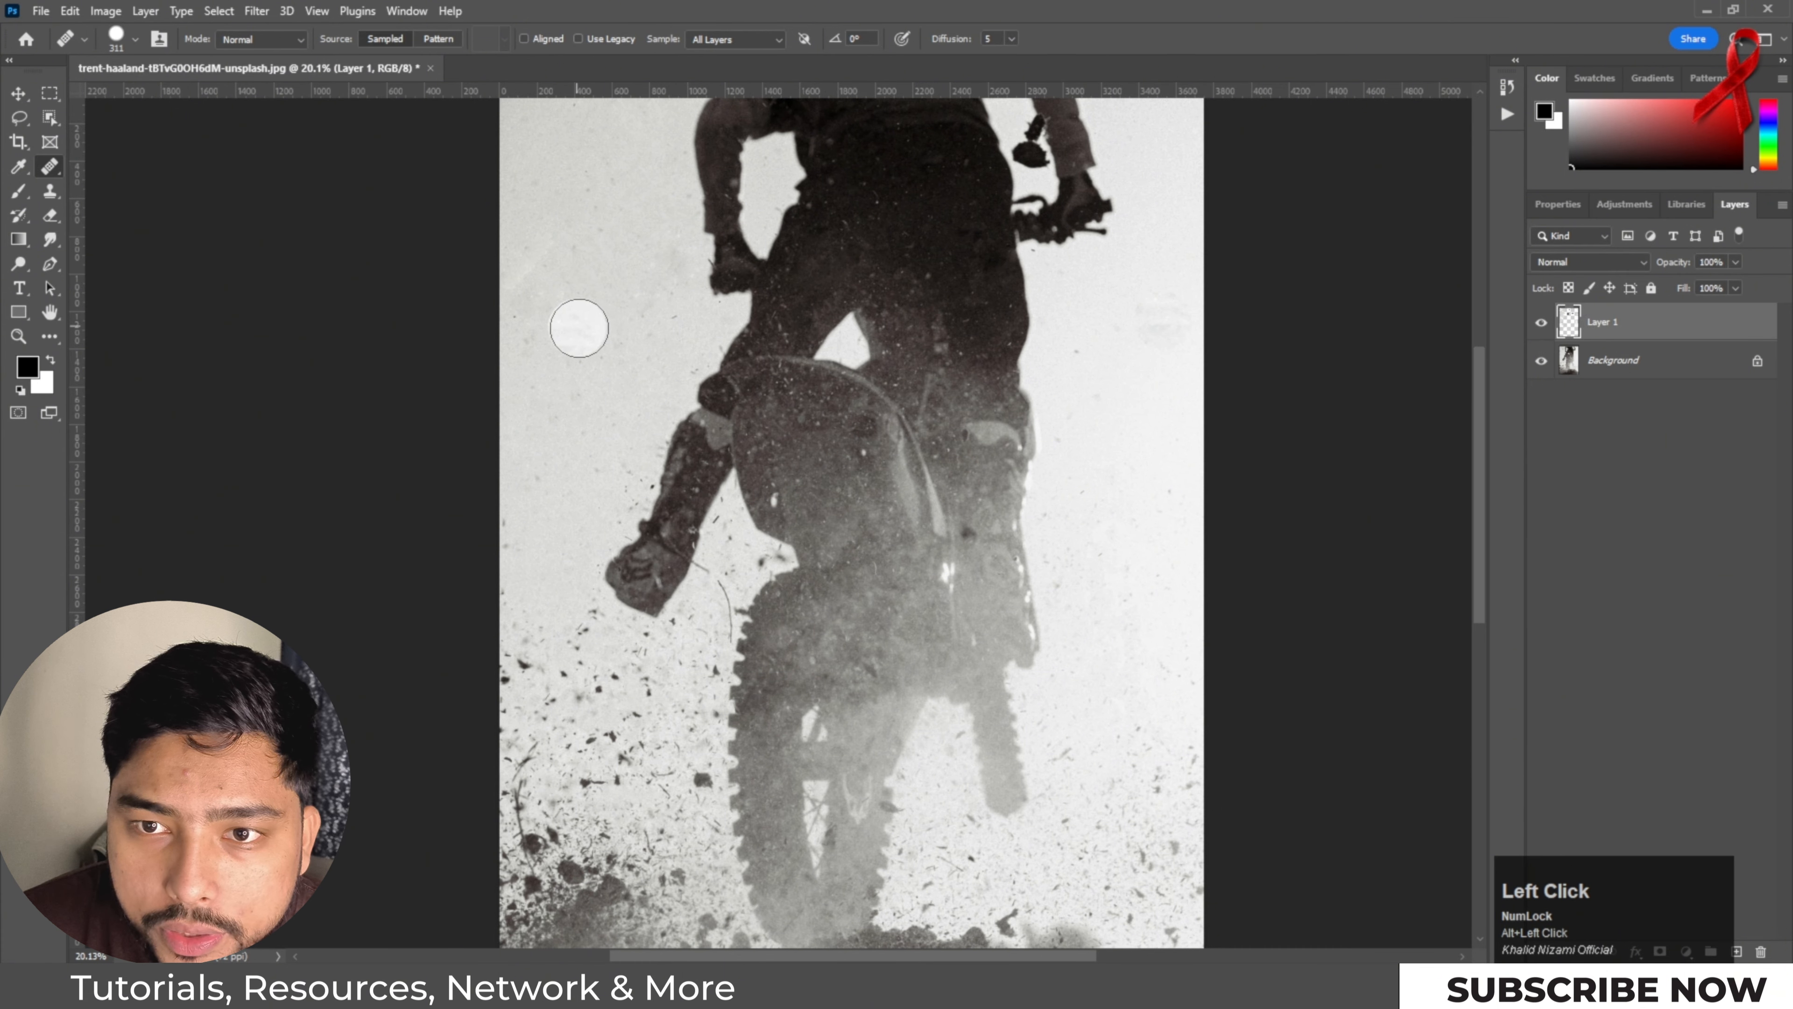
mouse_move(573, 328)
left_mouse_down()
mouse_move(551, 389)
mouse_move(568, 257)
mouse_move(547, 236)
mouse_move(498, 298)
left_mouse_up()
left_click_drag(517, 201, 484, 292)
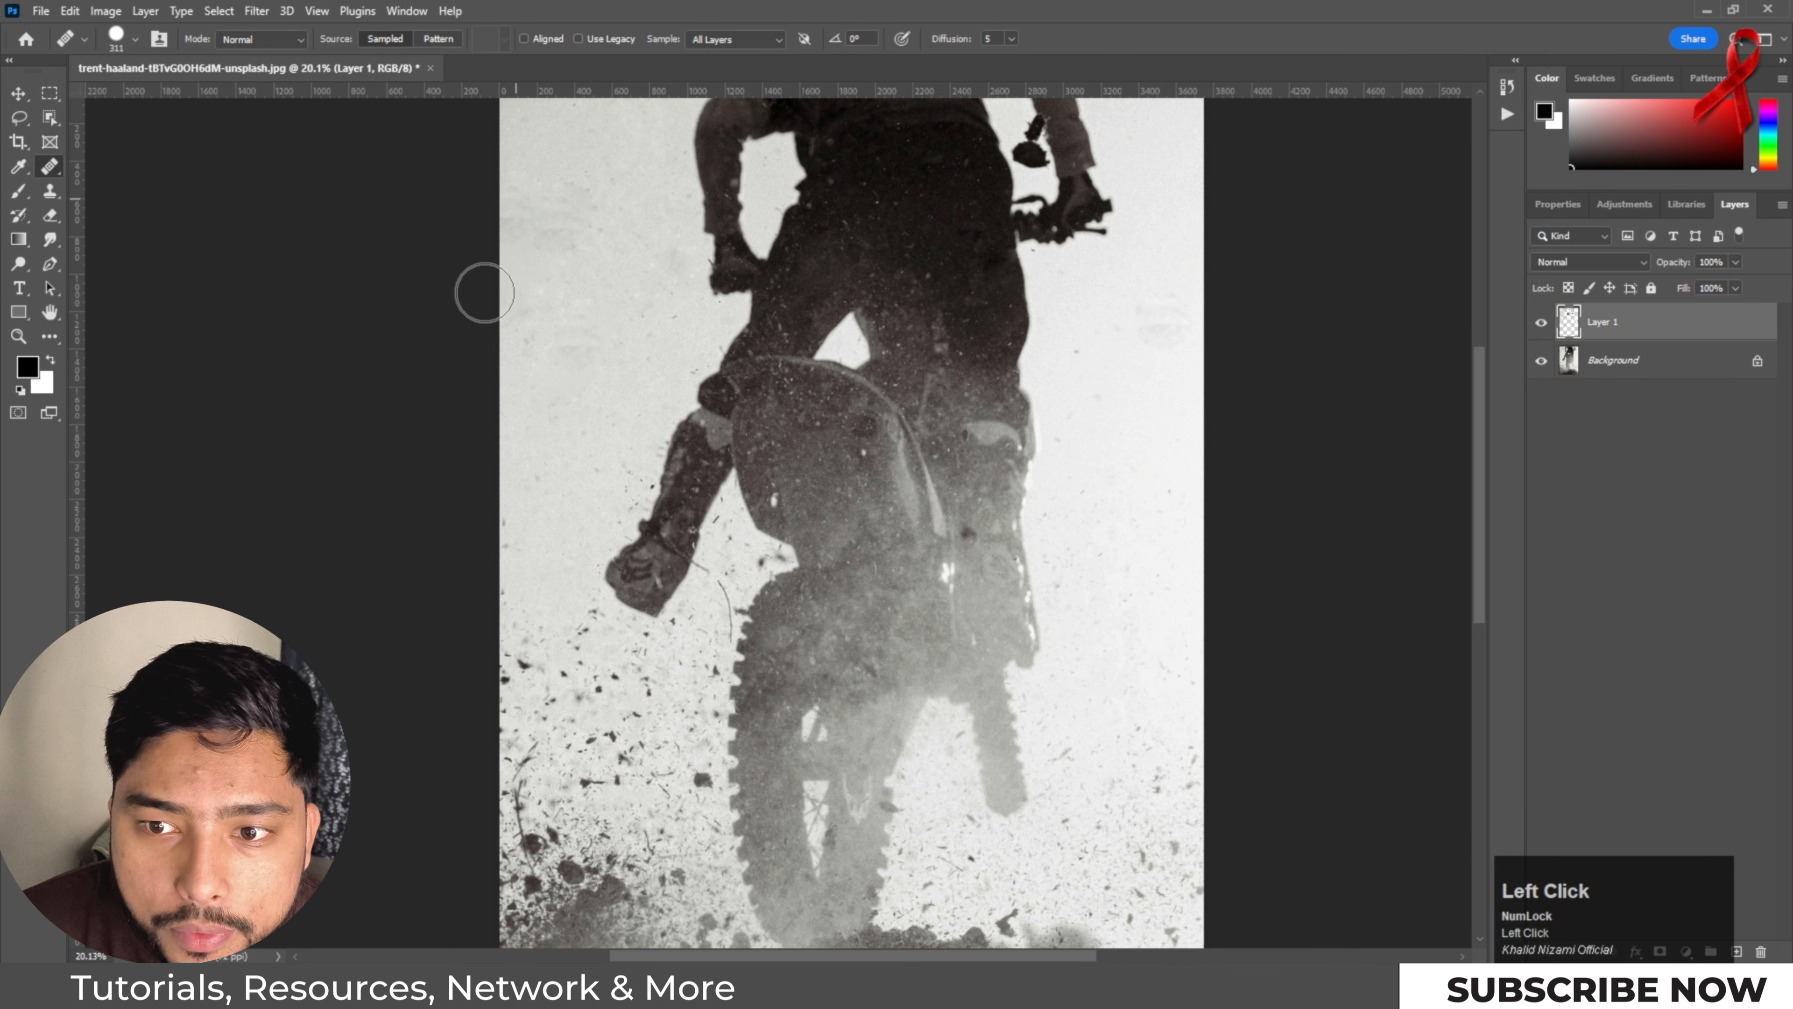
left_click_drag(622, 227, 525, 376)
mouse_move(627, 468)
left_mouse_down()
mouse_move(589, 515)
mouse_move(610, 527)
left_mouse_up()
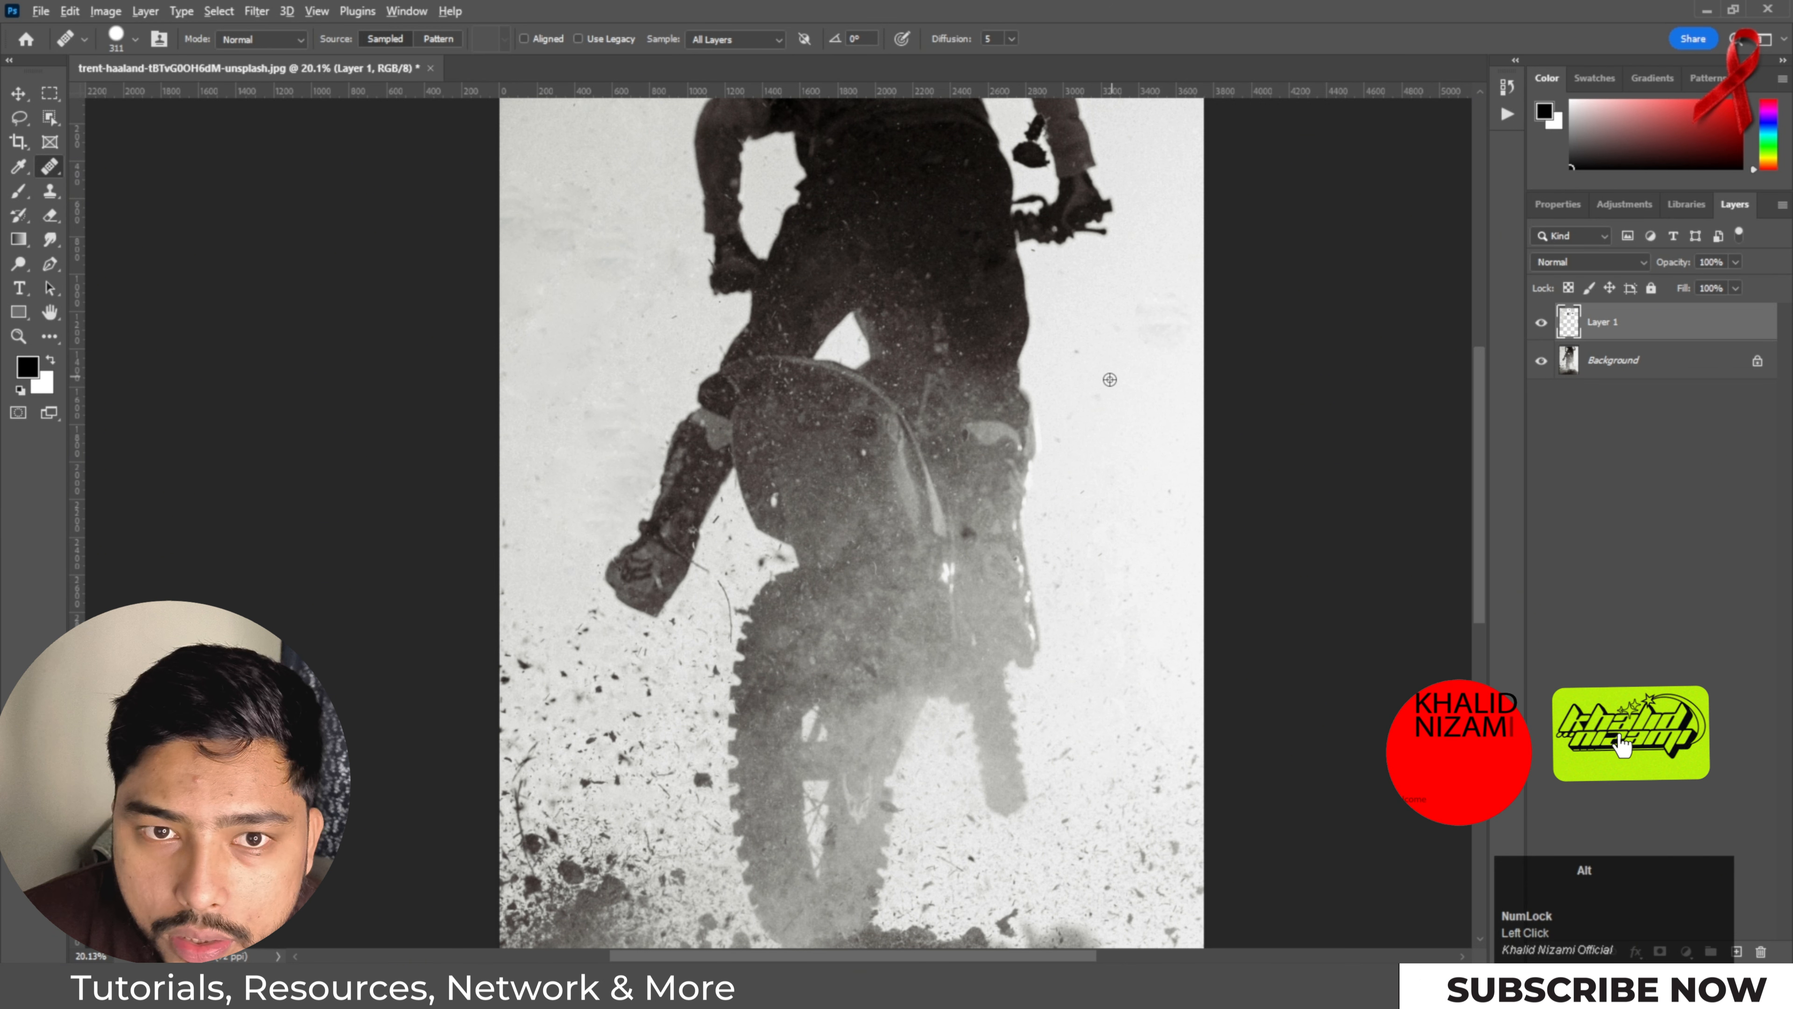
Step: Switch from the Healing Brush to the Patch tool
right_click(49, 166)
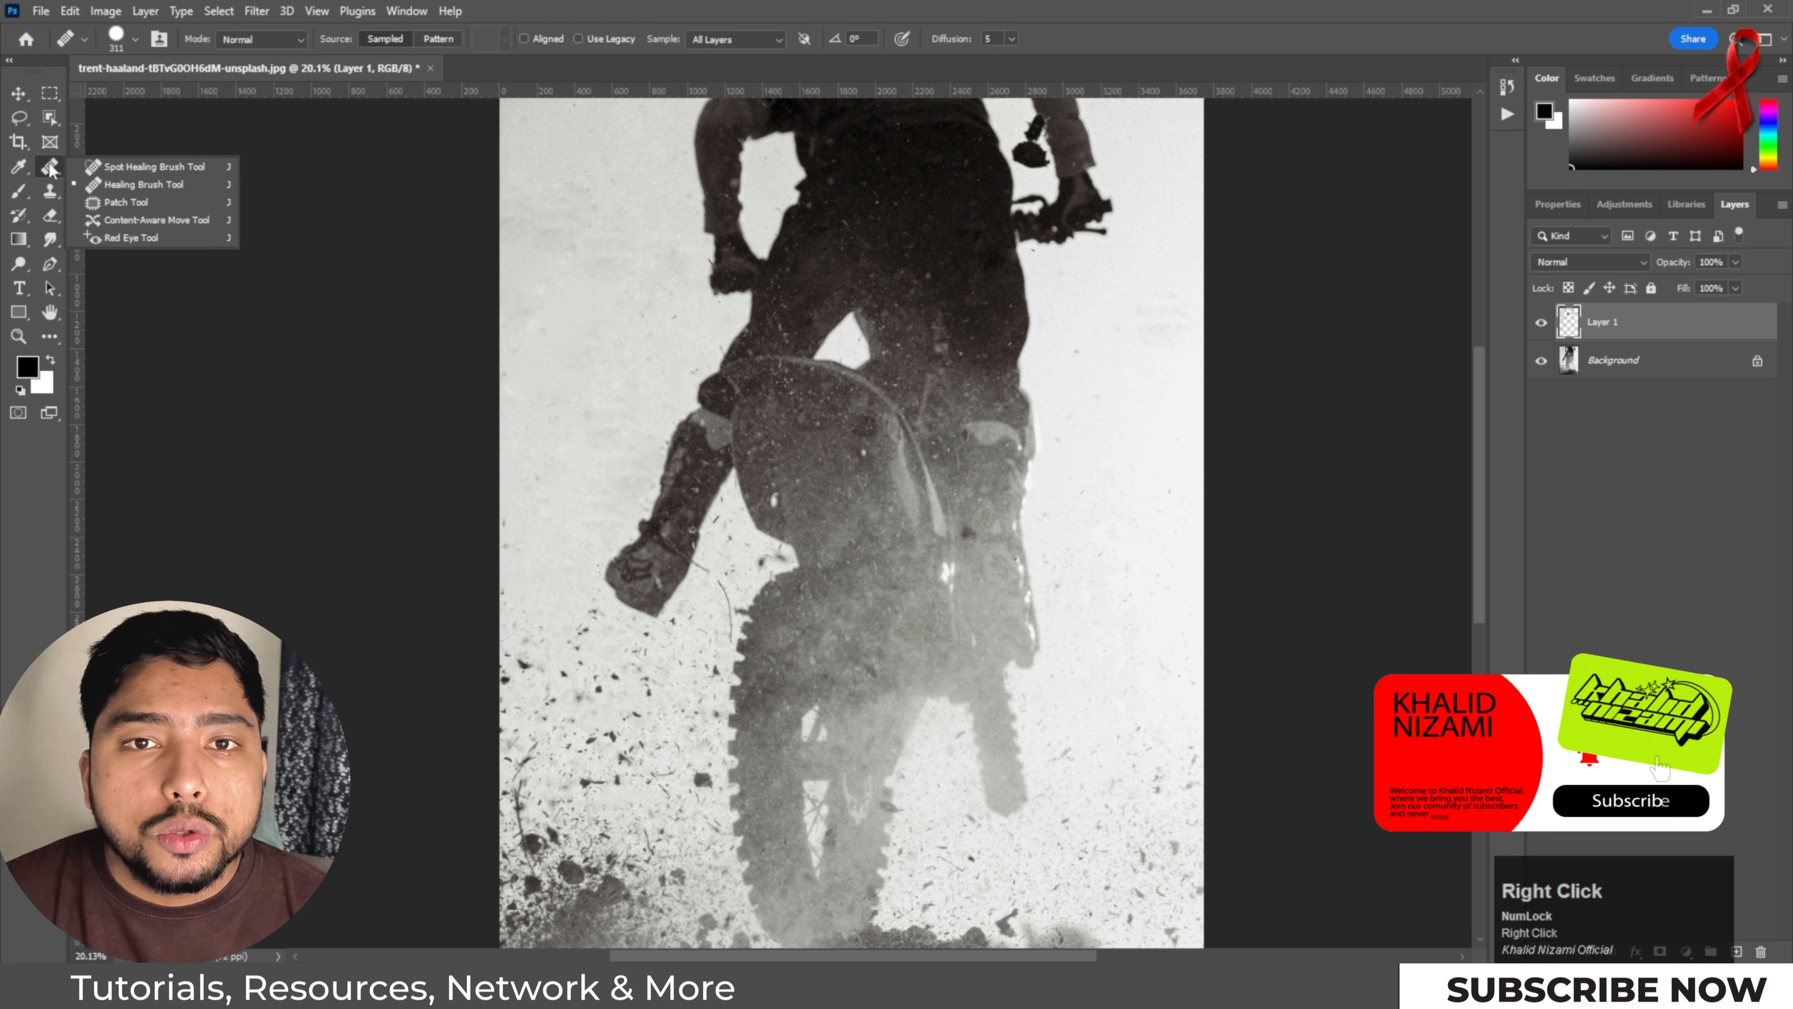
left_click(128, 203)
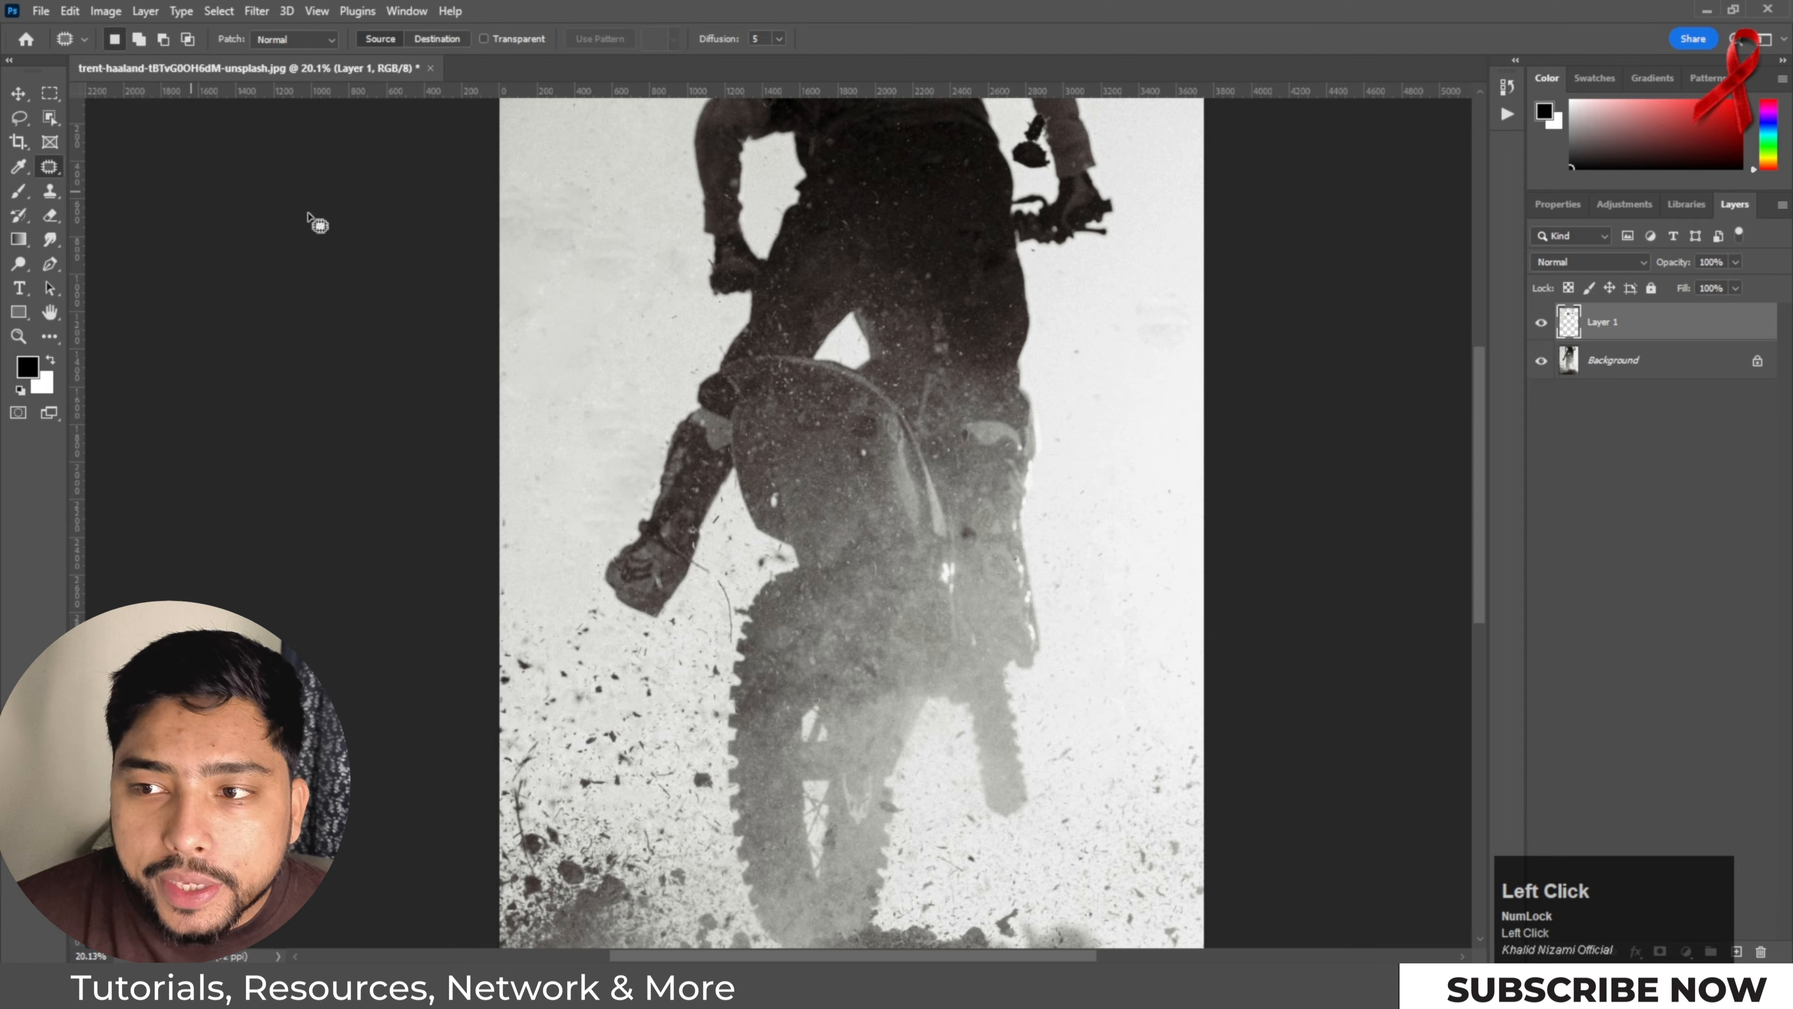
scroll(734, 411, "down", 1)
scroll(869, 402, "up", 1)
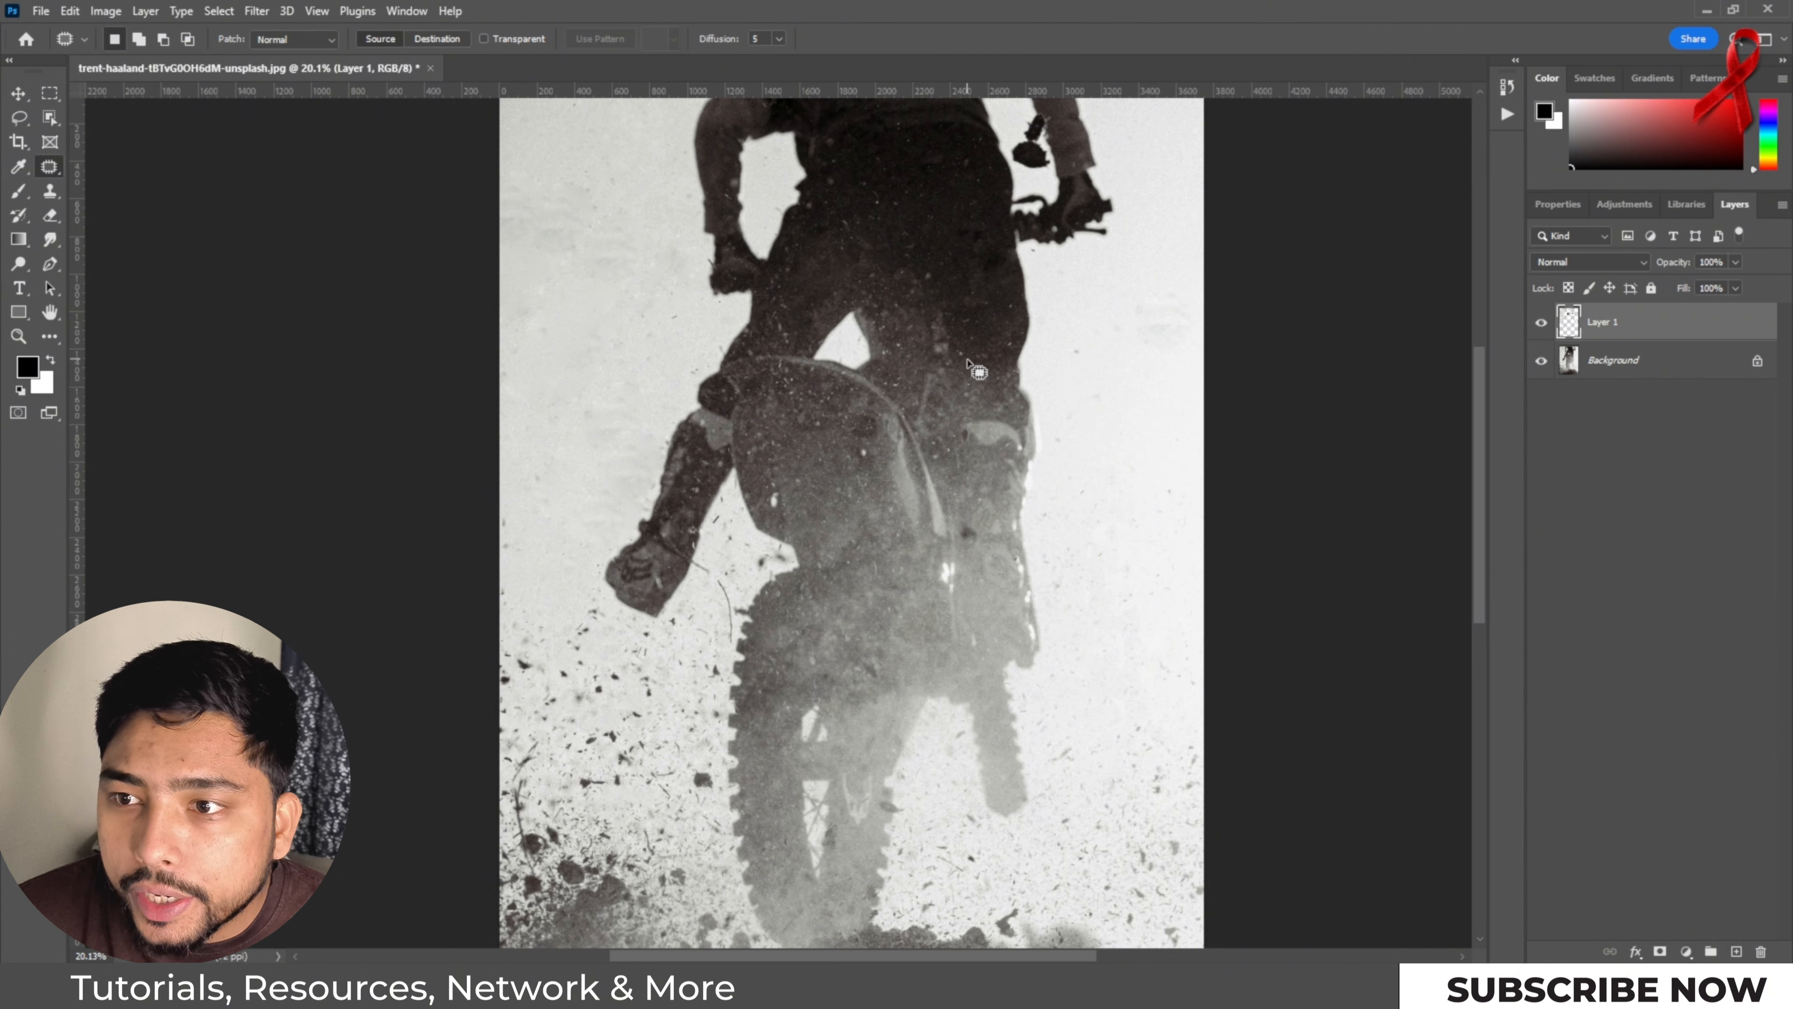
Step: Try to patch the edge of the rider's thigh on Layer 1, and clear the selection
mouse_move(967, 360)
left_mouse_down()
mouse_move(1003, 314)
mouse_move(1057, 324)
left_mouse_up()
left_click_drag(978, 372, 968, 359)
left_click(1037, 360)
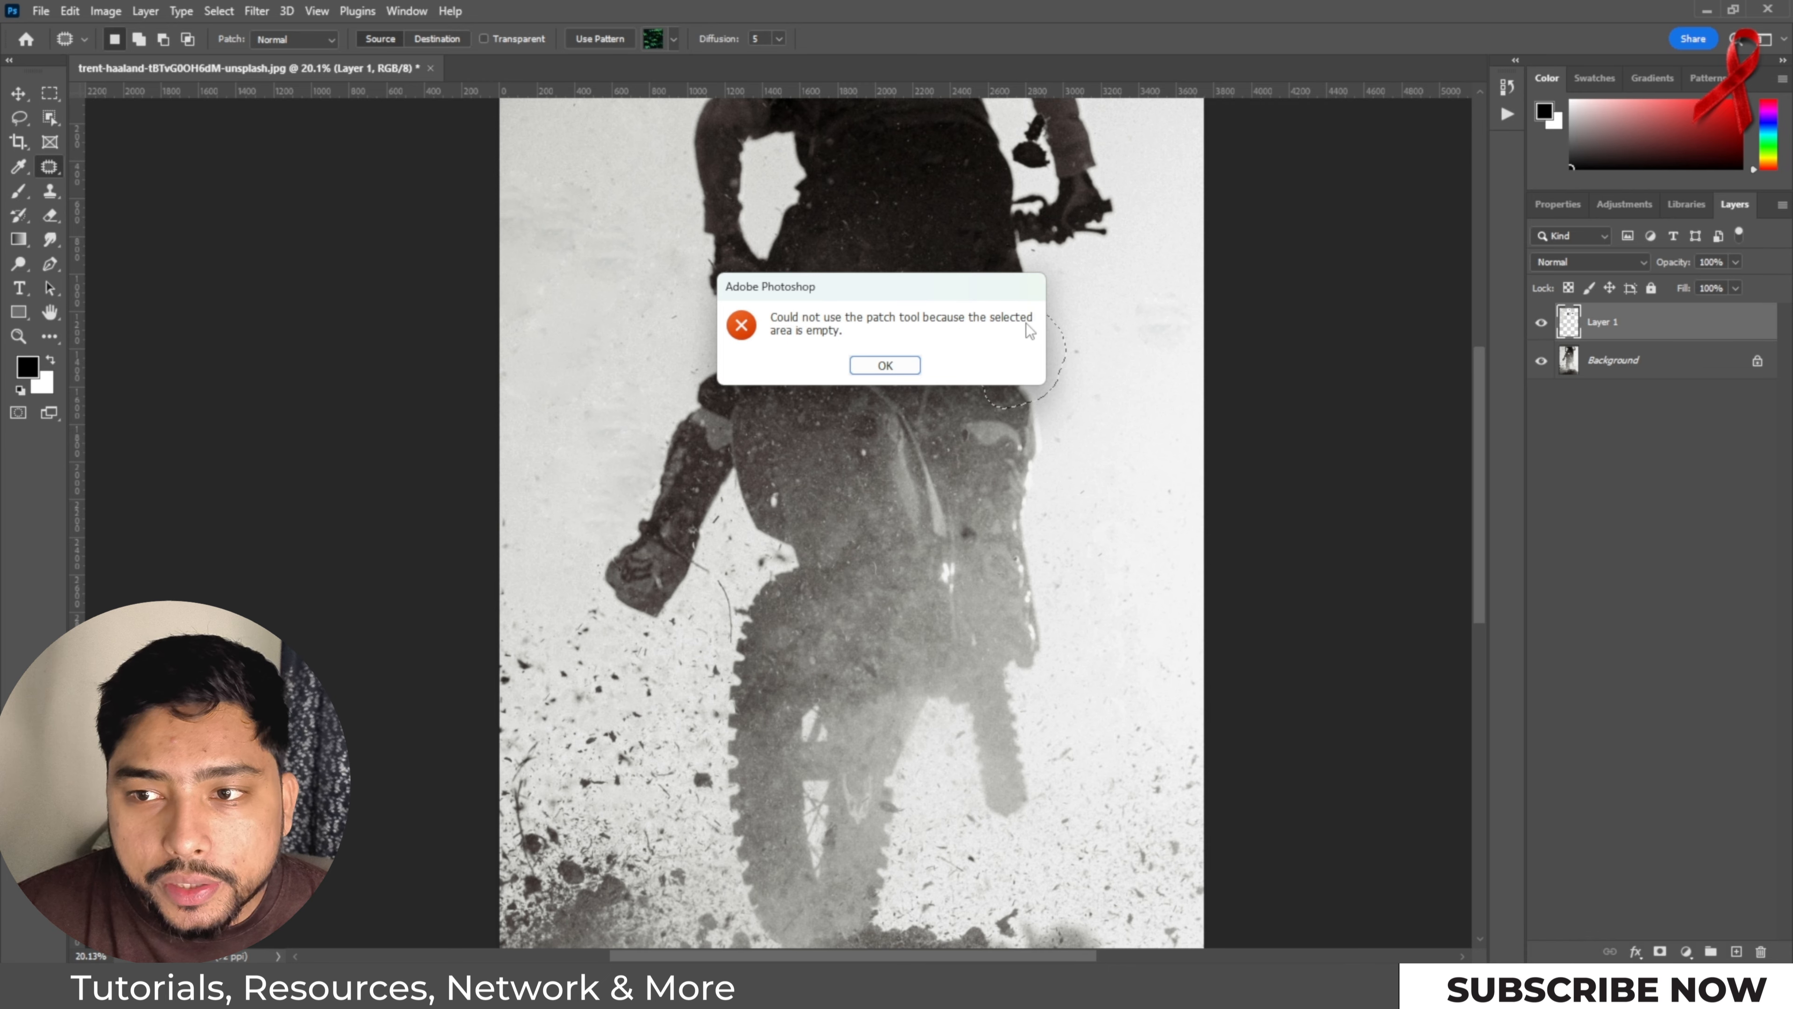
left_click(883, 366)
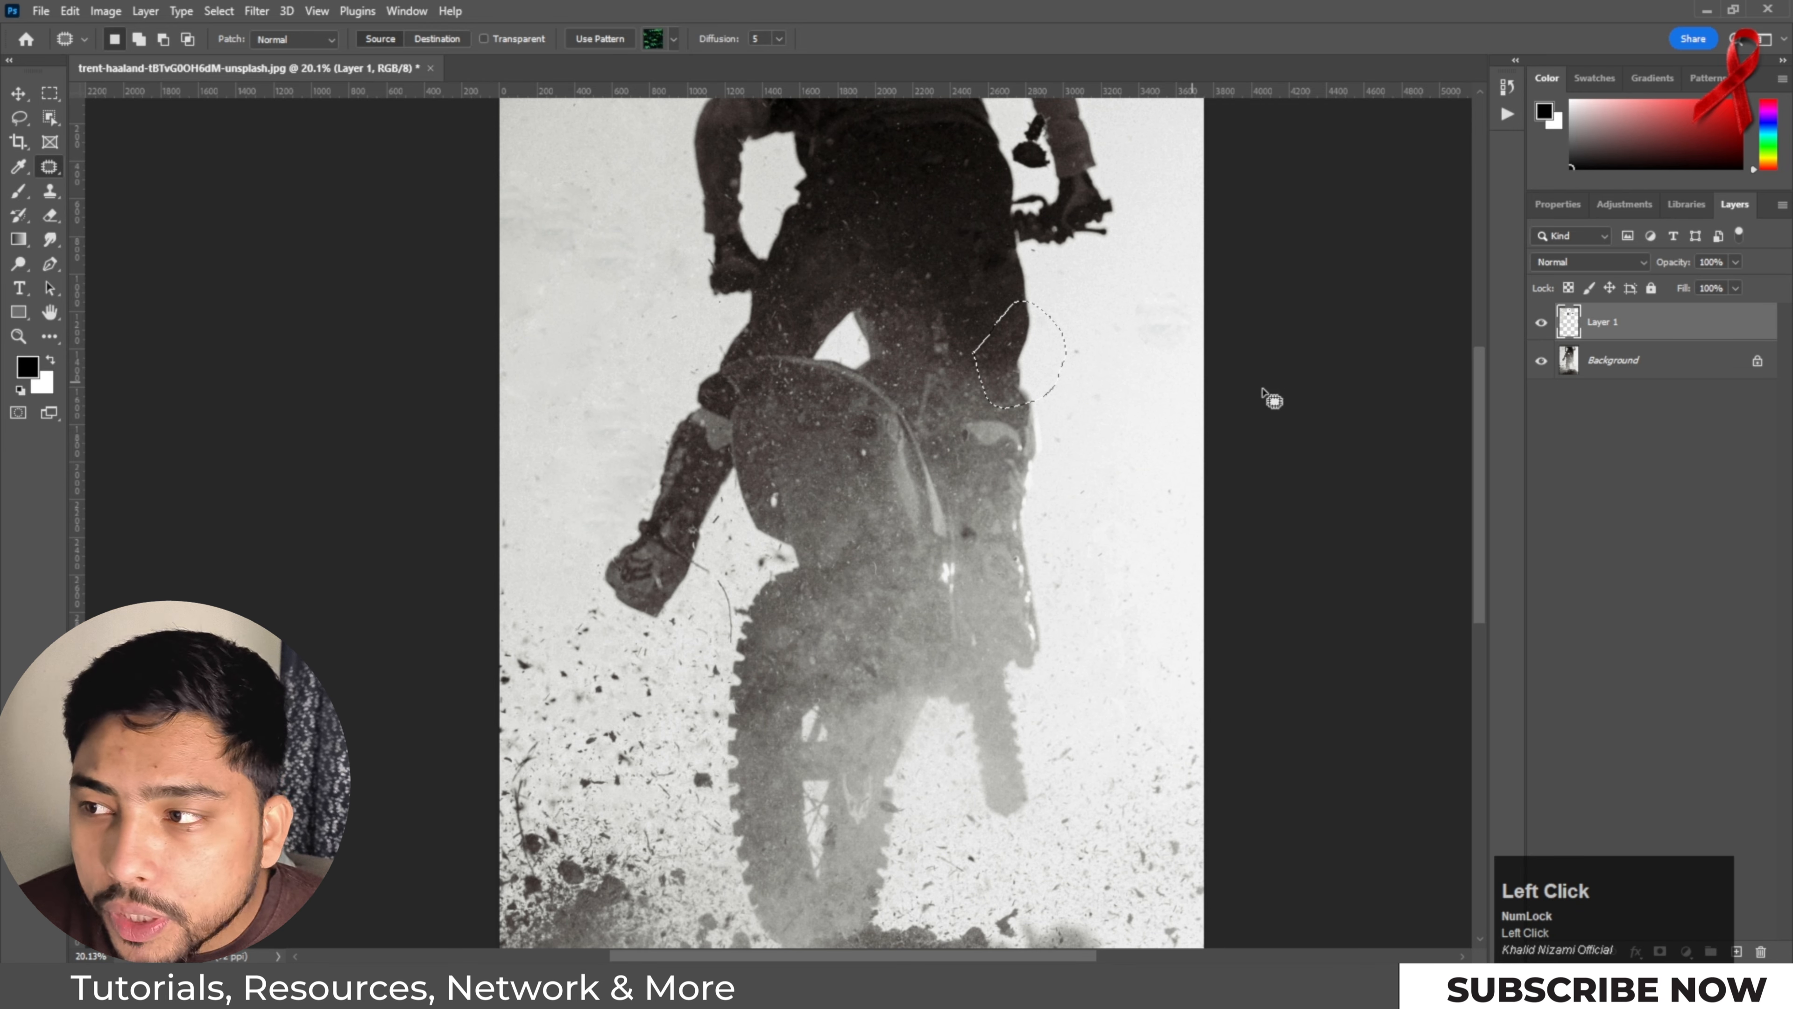
key("ctrl+d")
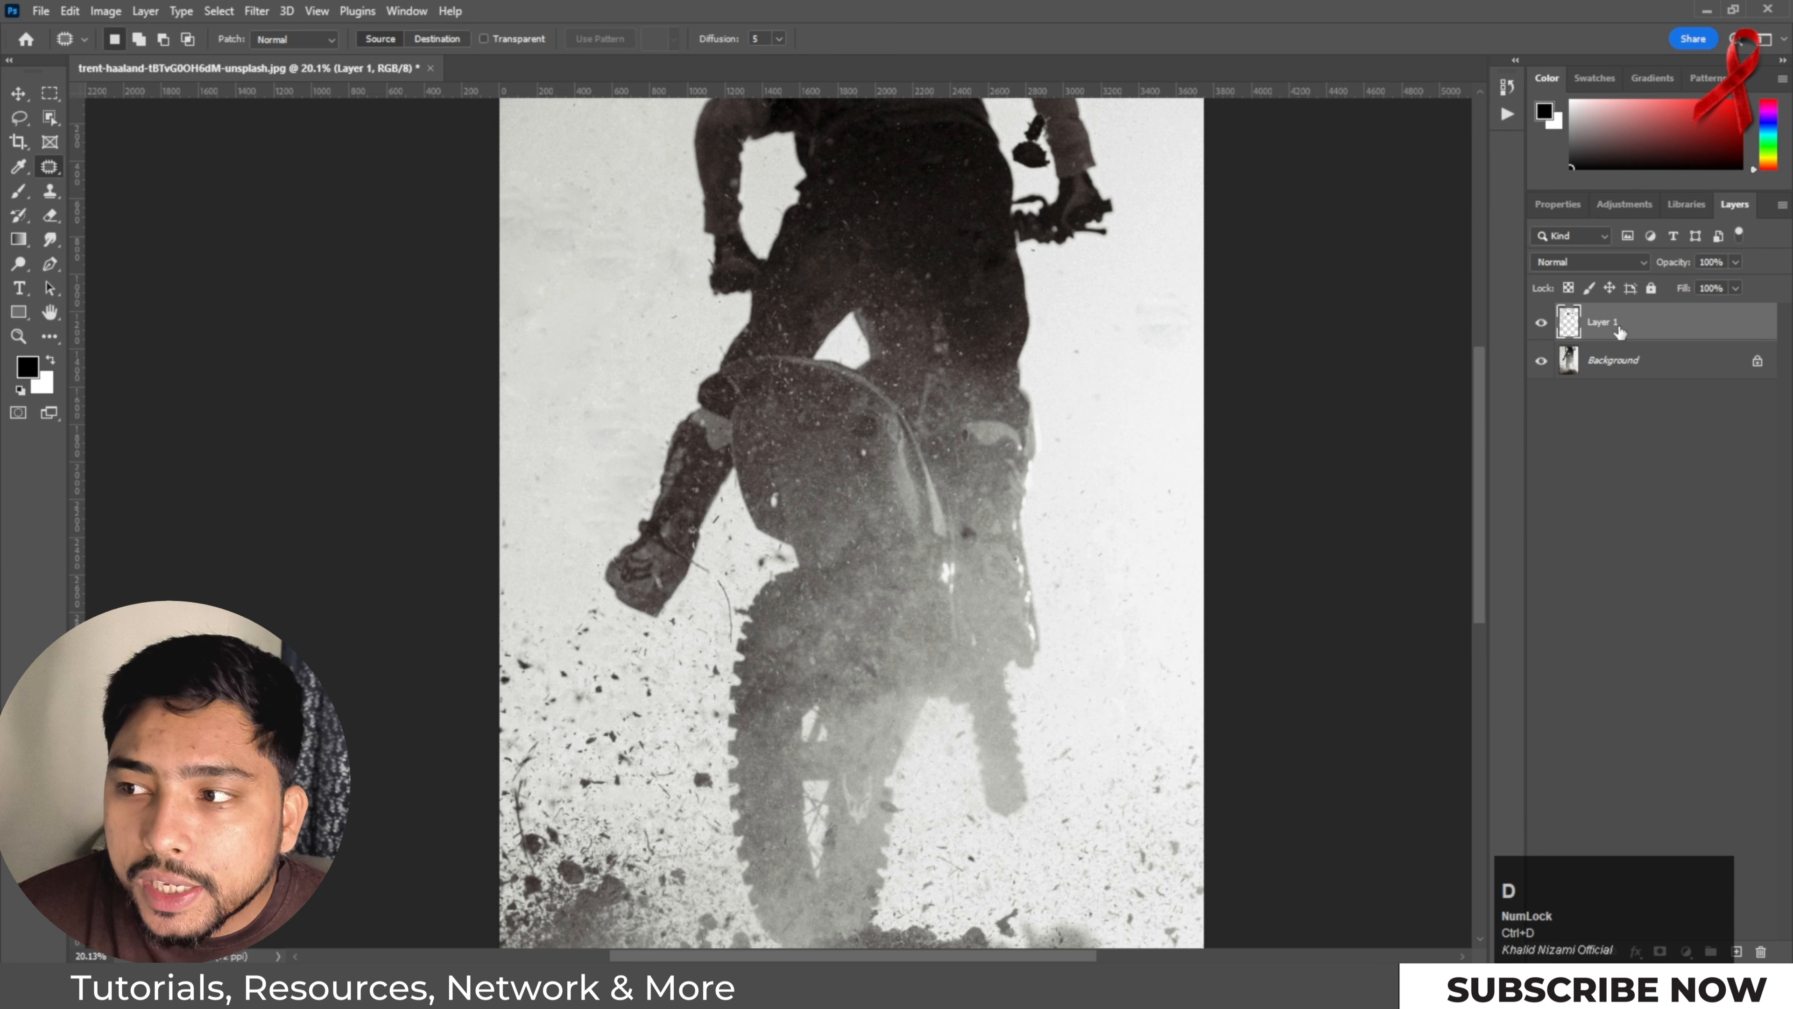
Step: Unlock the Background layer, duplicate it, and make the duplicate the active layer
left_click(1615, 357)
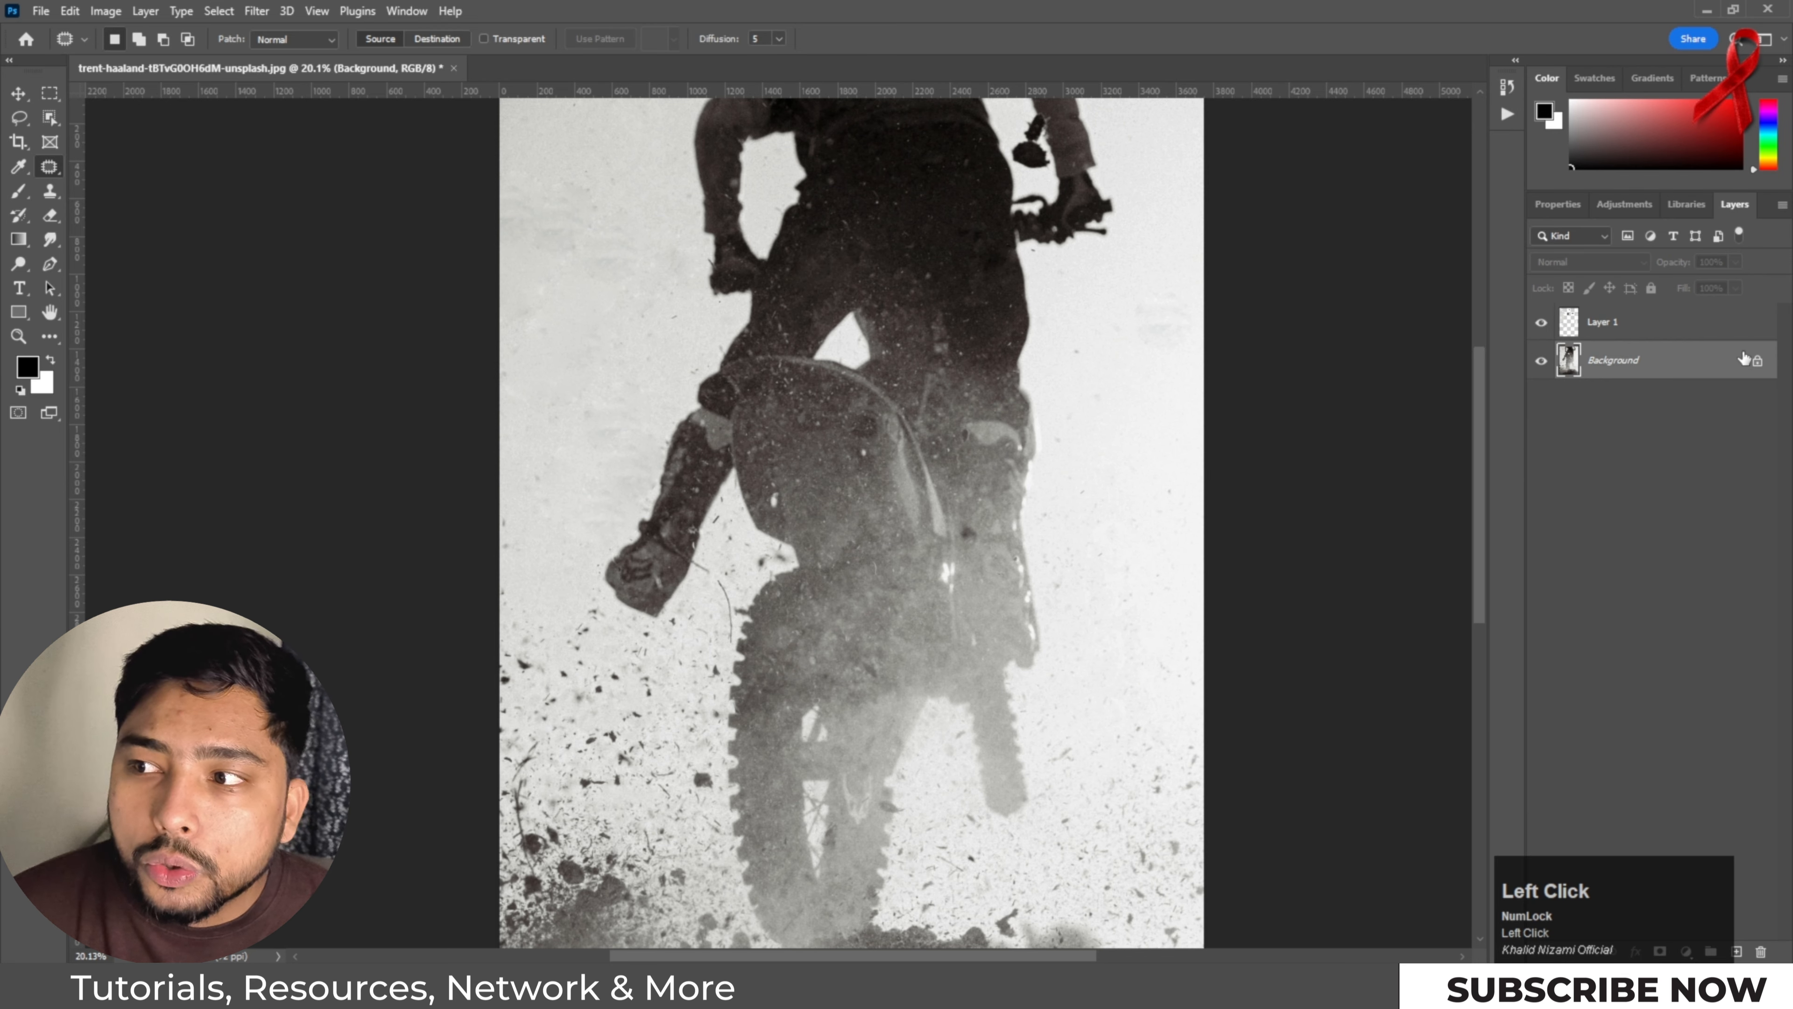
left_click(1753, 358)
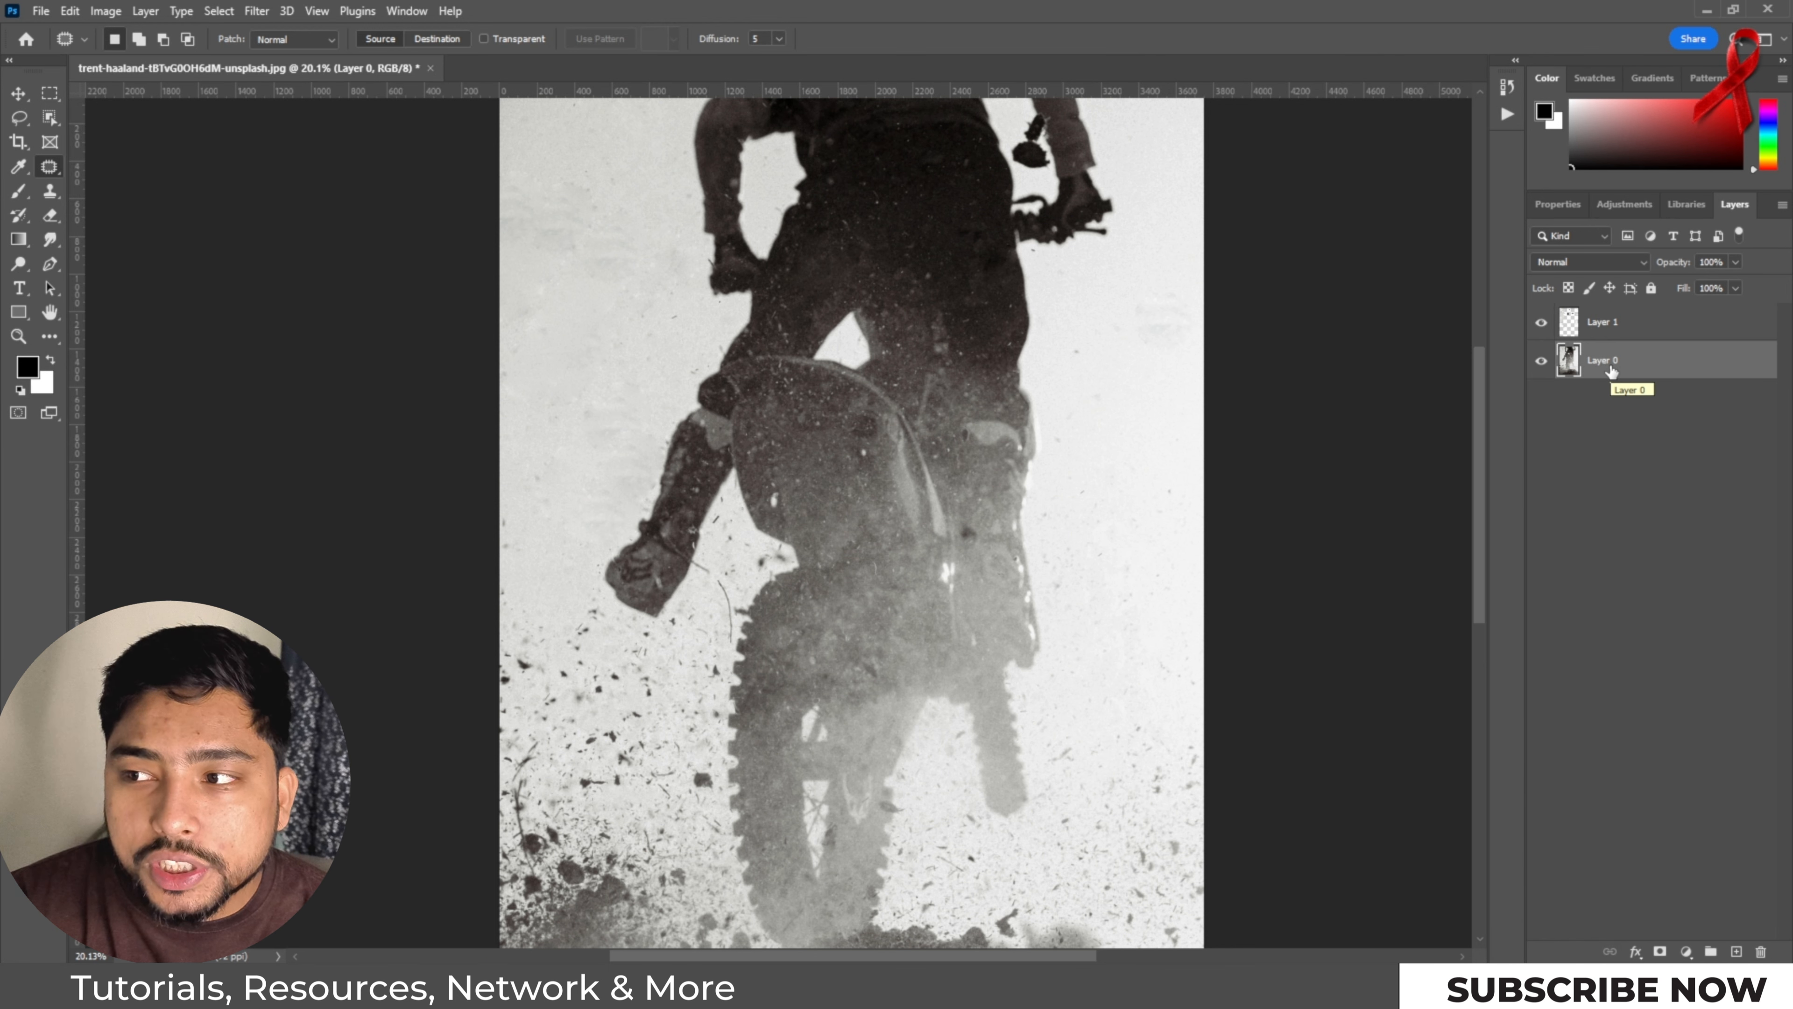
key("ctrl")
key("ctrl+j")
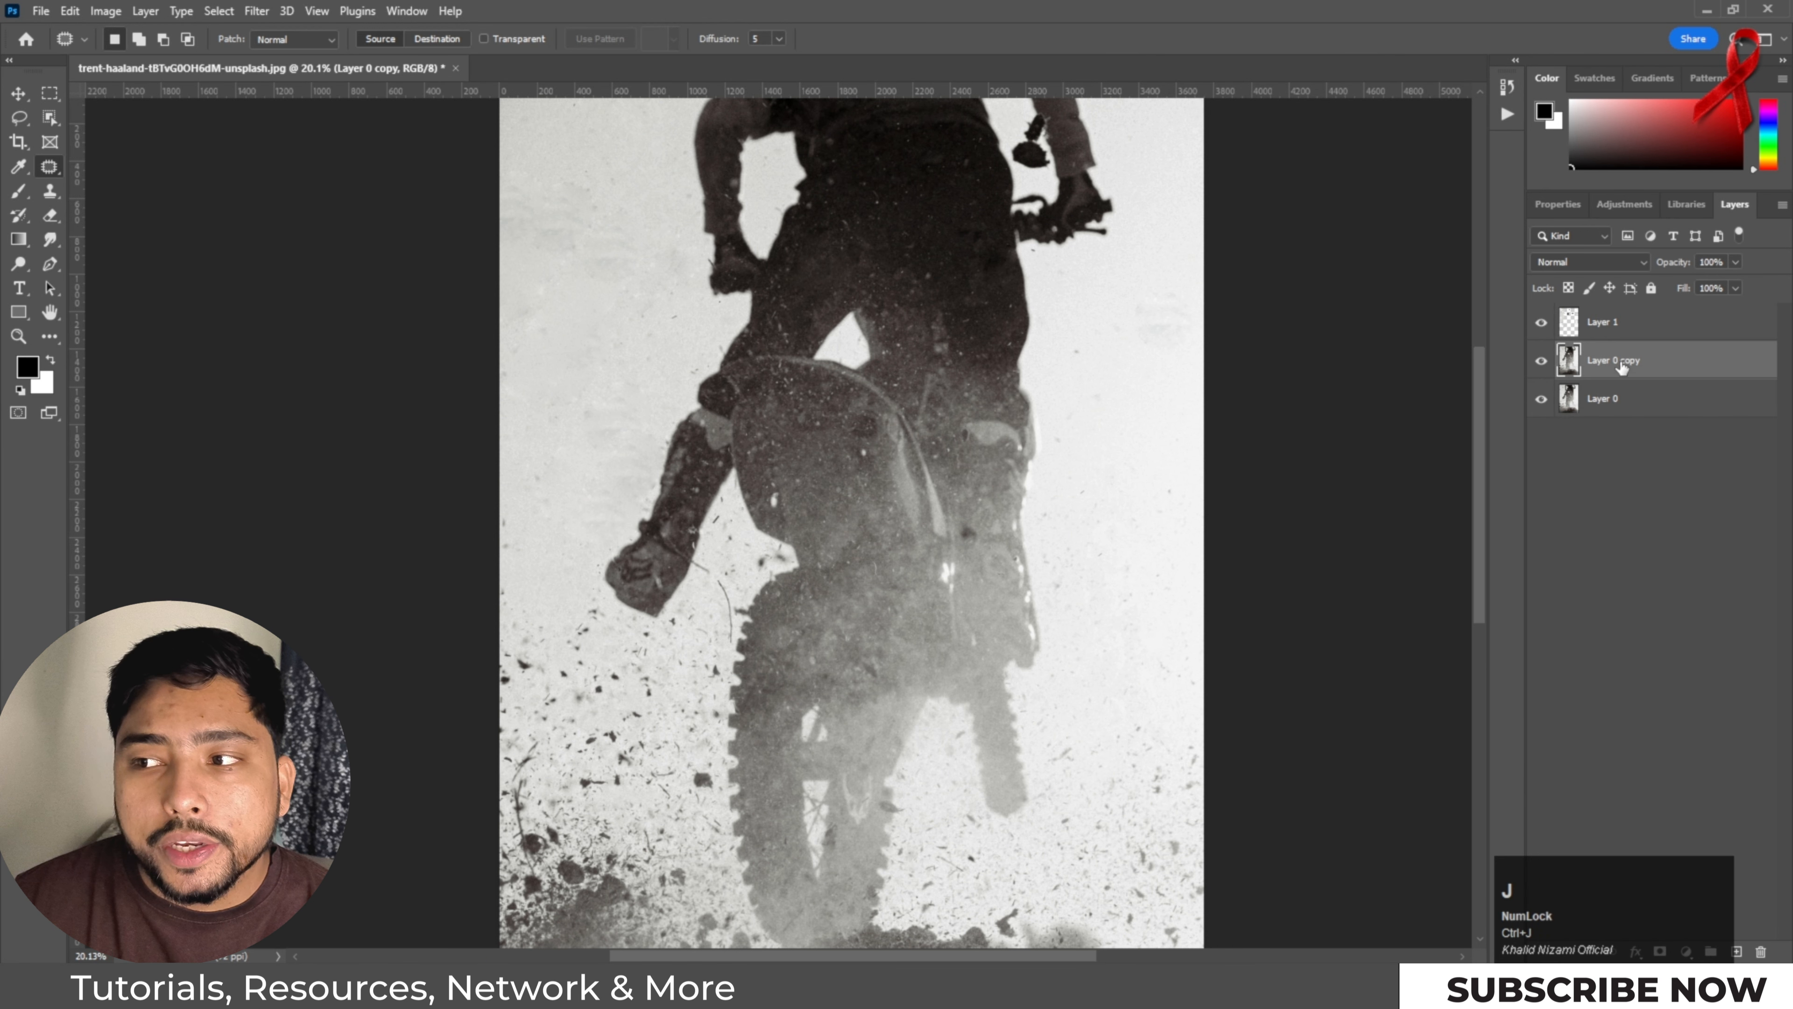
left_click(1600, 394)
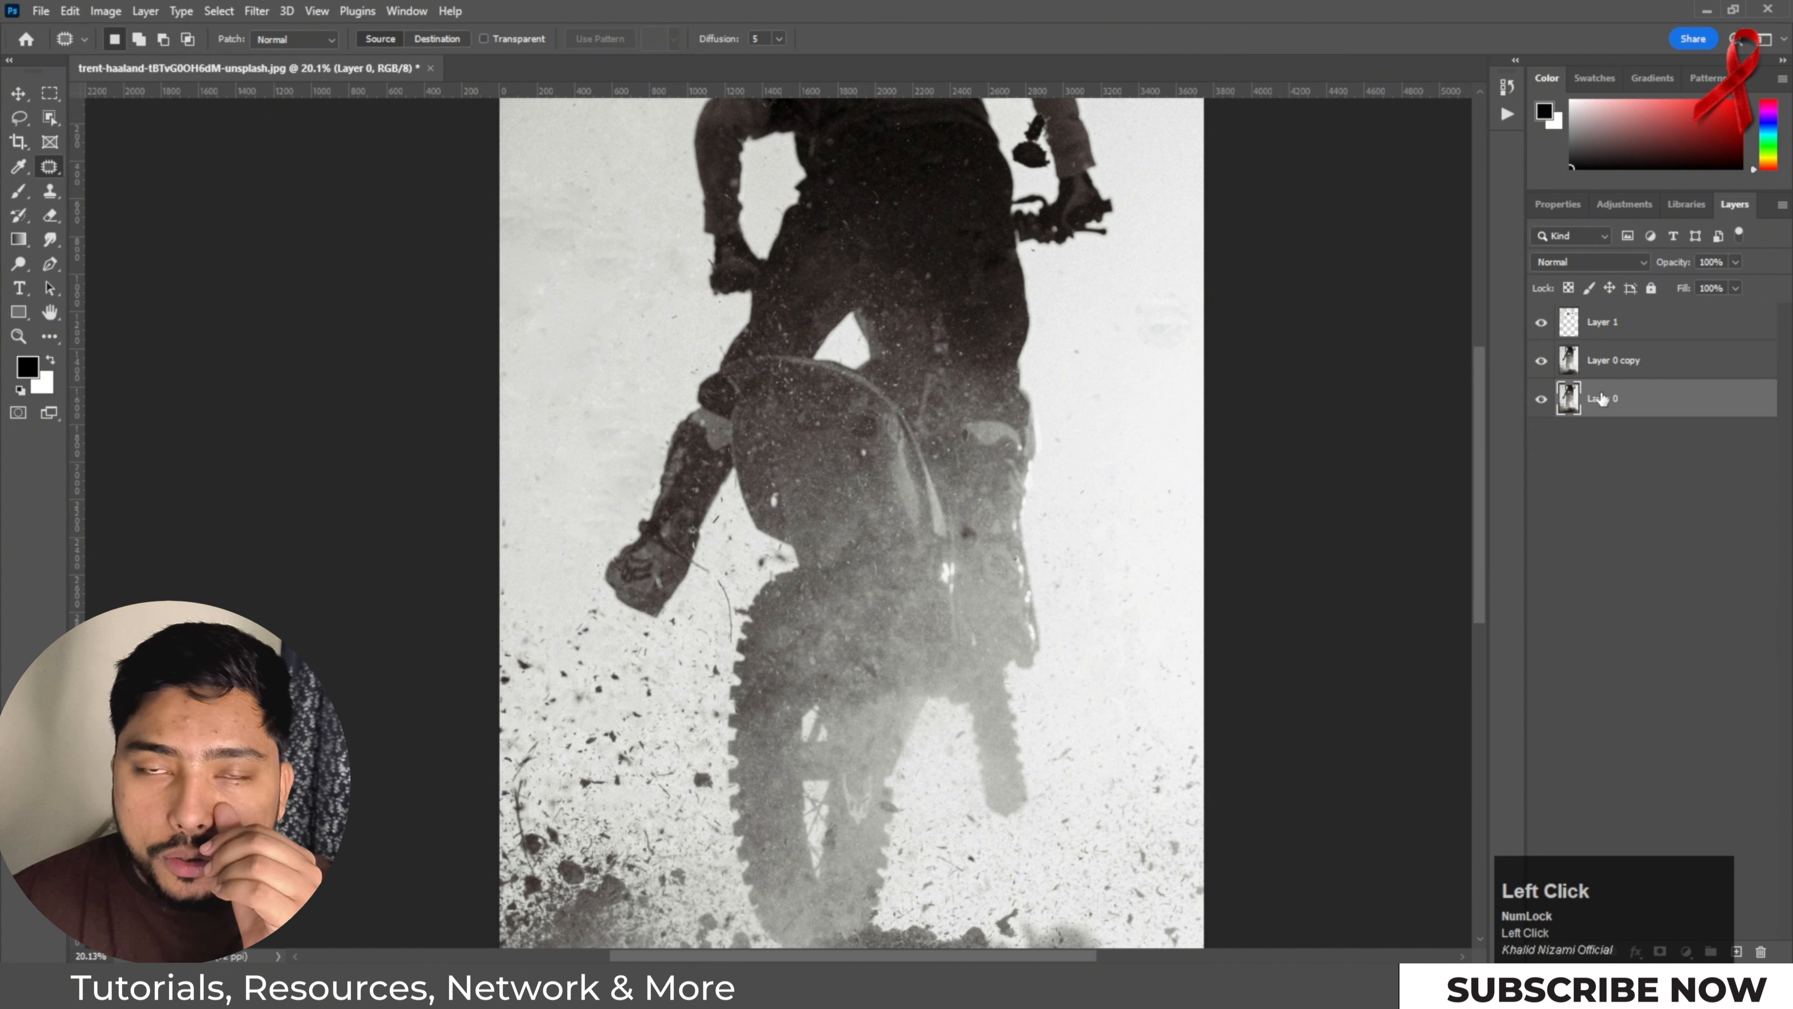
left_click(1610, 368)
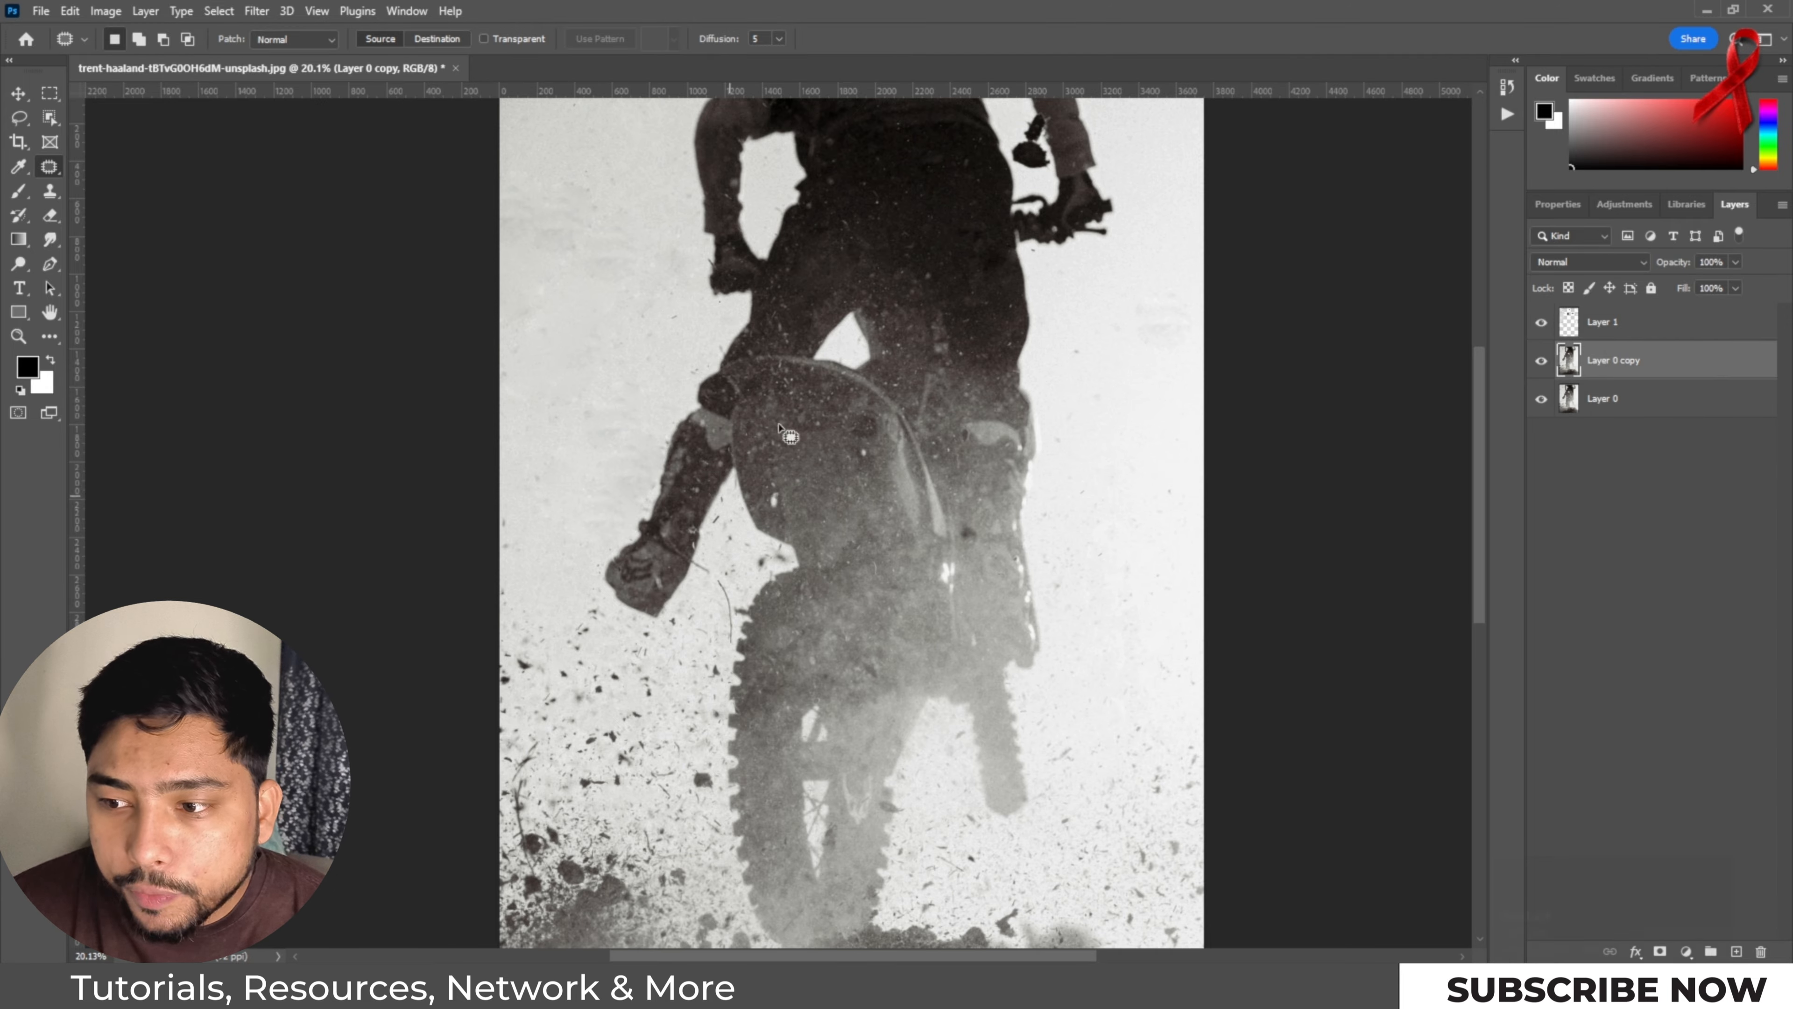
Step: Patch the debris near the photo's right edge, beside the fork, with clean light background from higher up, and deselect
scroll(988, 608, "down", 1)
scroll(1163, 784, "up", 4)
scroll(964, 424, "down", 3)
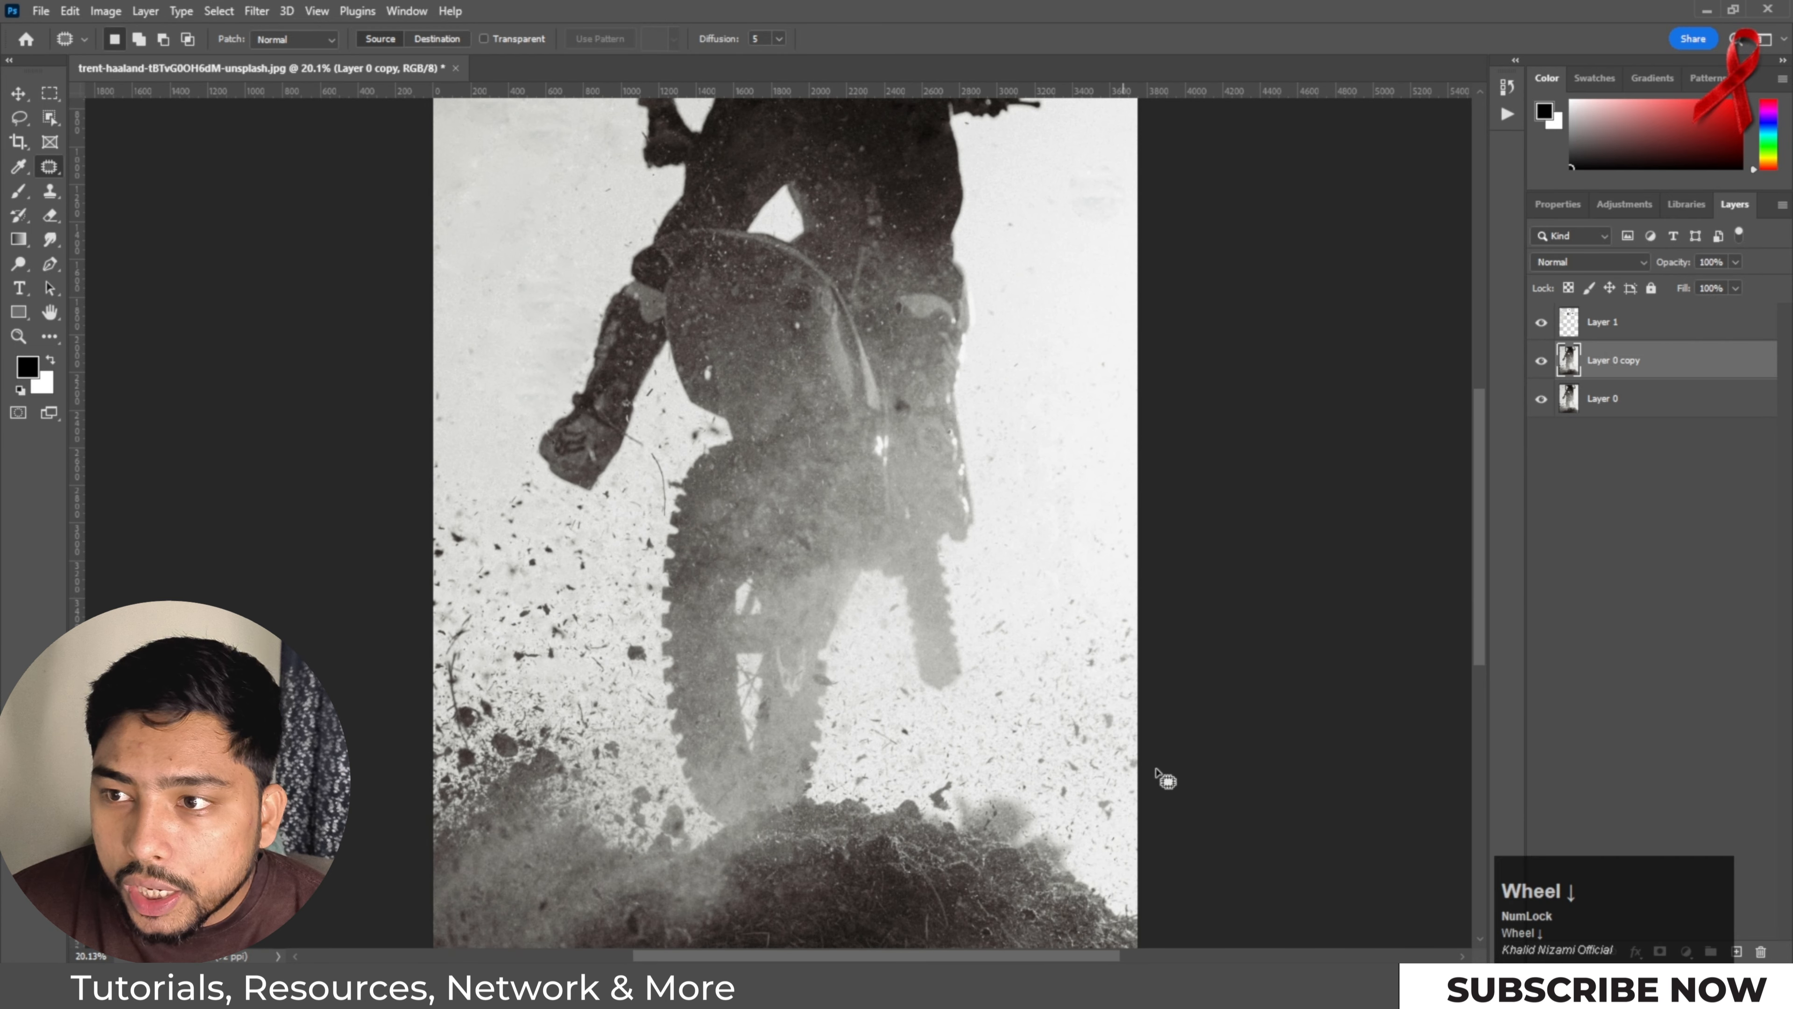
scroll(1158, 777, "up", 2)
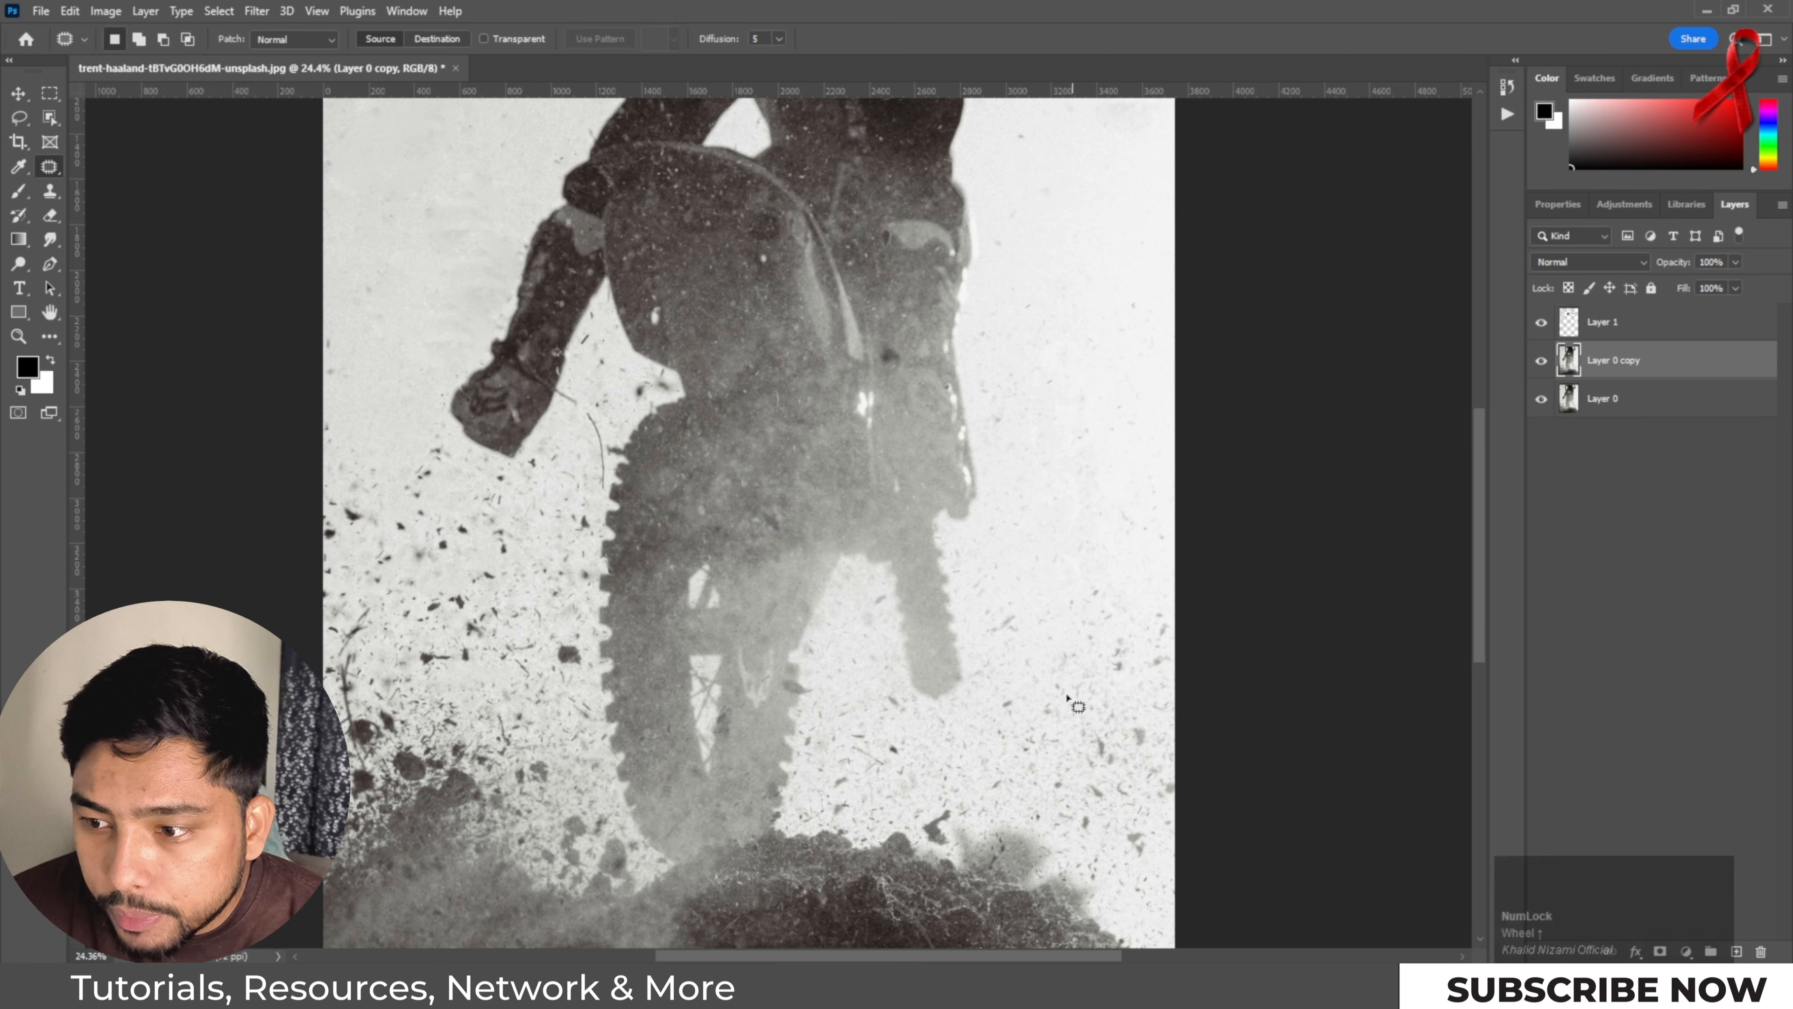
mouse_move(1061, 691)
left_mouse_down()
mouse_move(1093, 629)
mouse_move(1138, 611)
mouse_move(1171, 671)
mouse_move(1162, 842)
left_mouse_up()
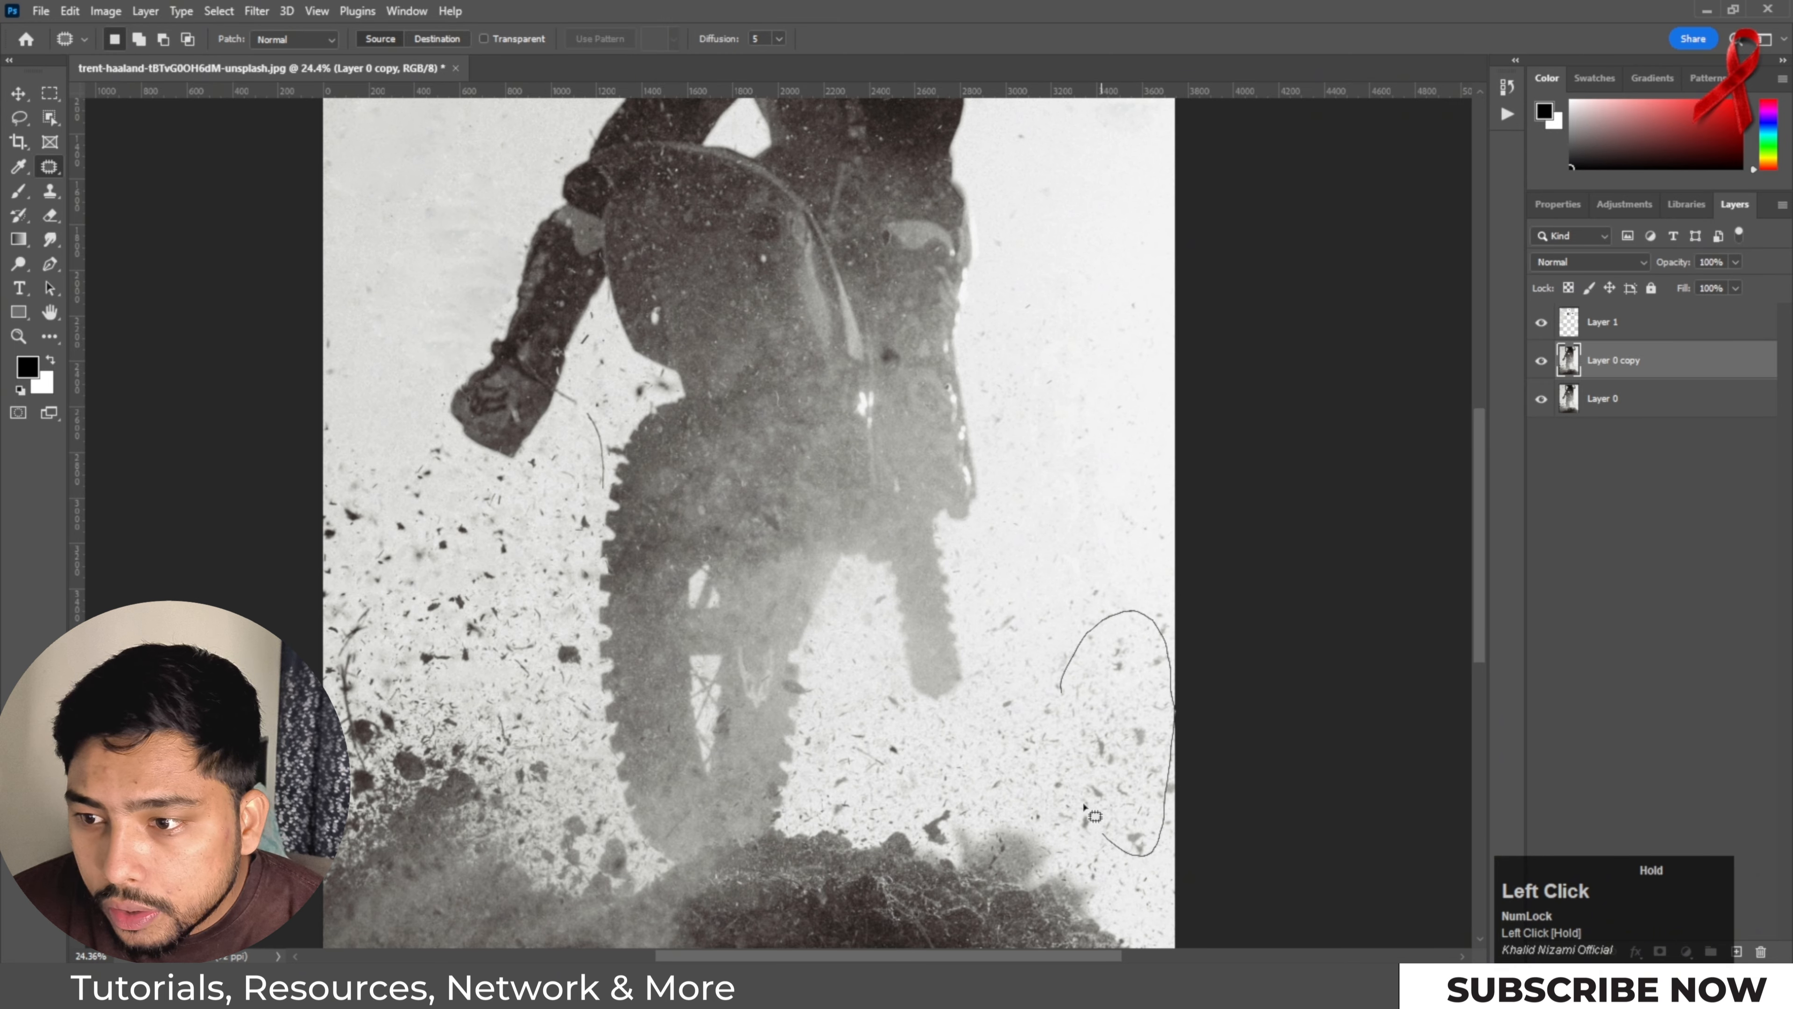
mouse_move(1066, 689)
left_mouse_down()
mouse_move(1130, 456)
mouse_move(1105, 289)
mouse_move(1121, 221)
left_mouse_up()
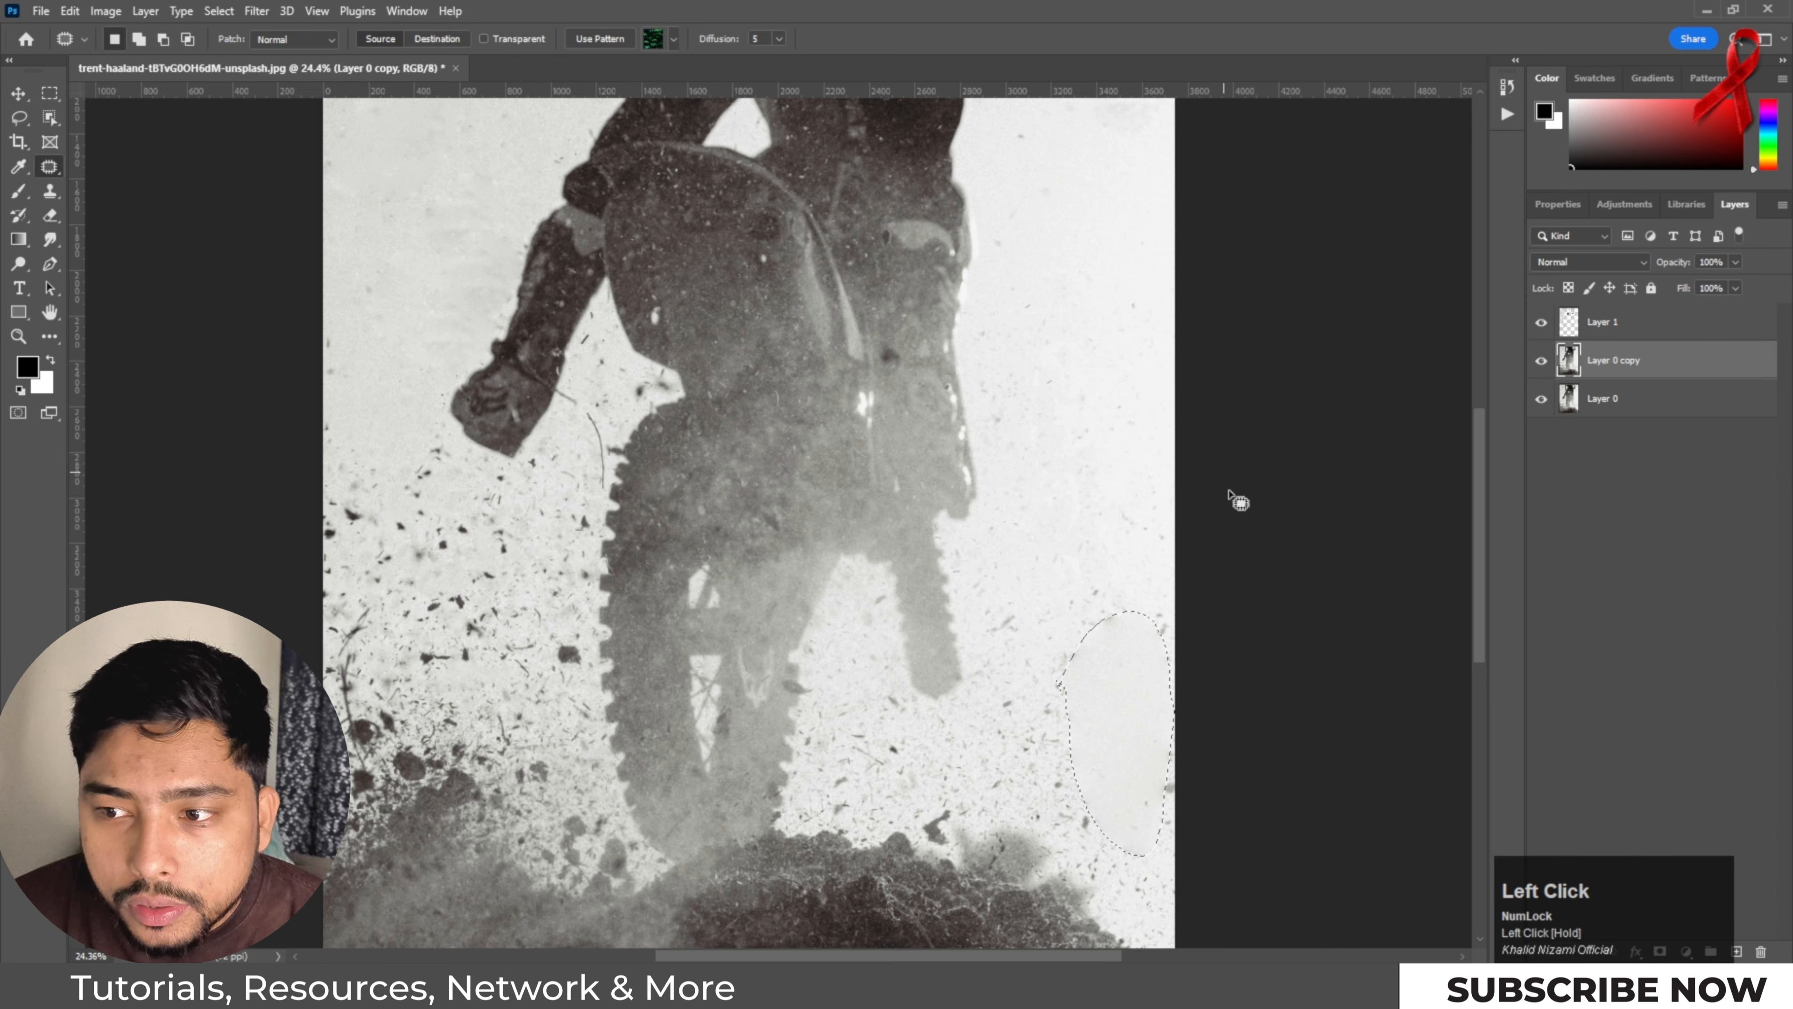
key("ctrl+d")
scroll(1278, 601, "down", 1)
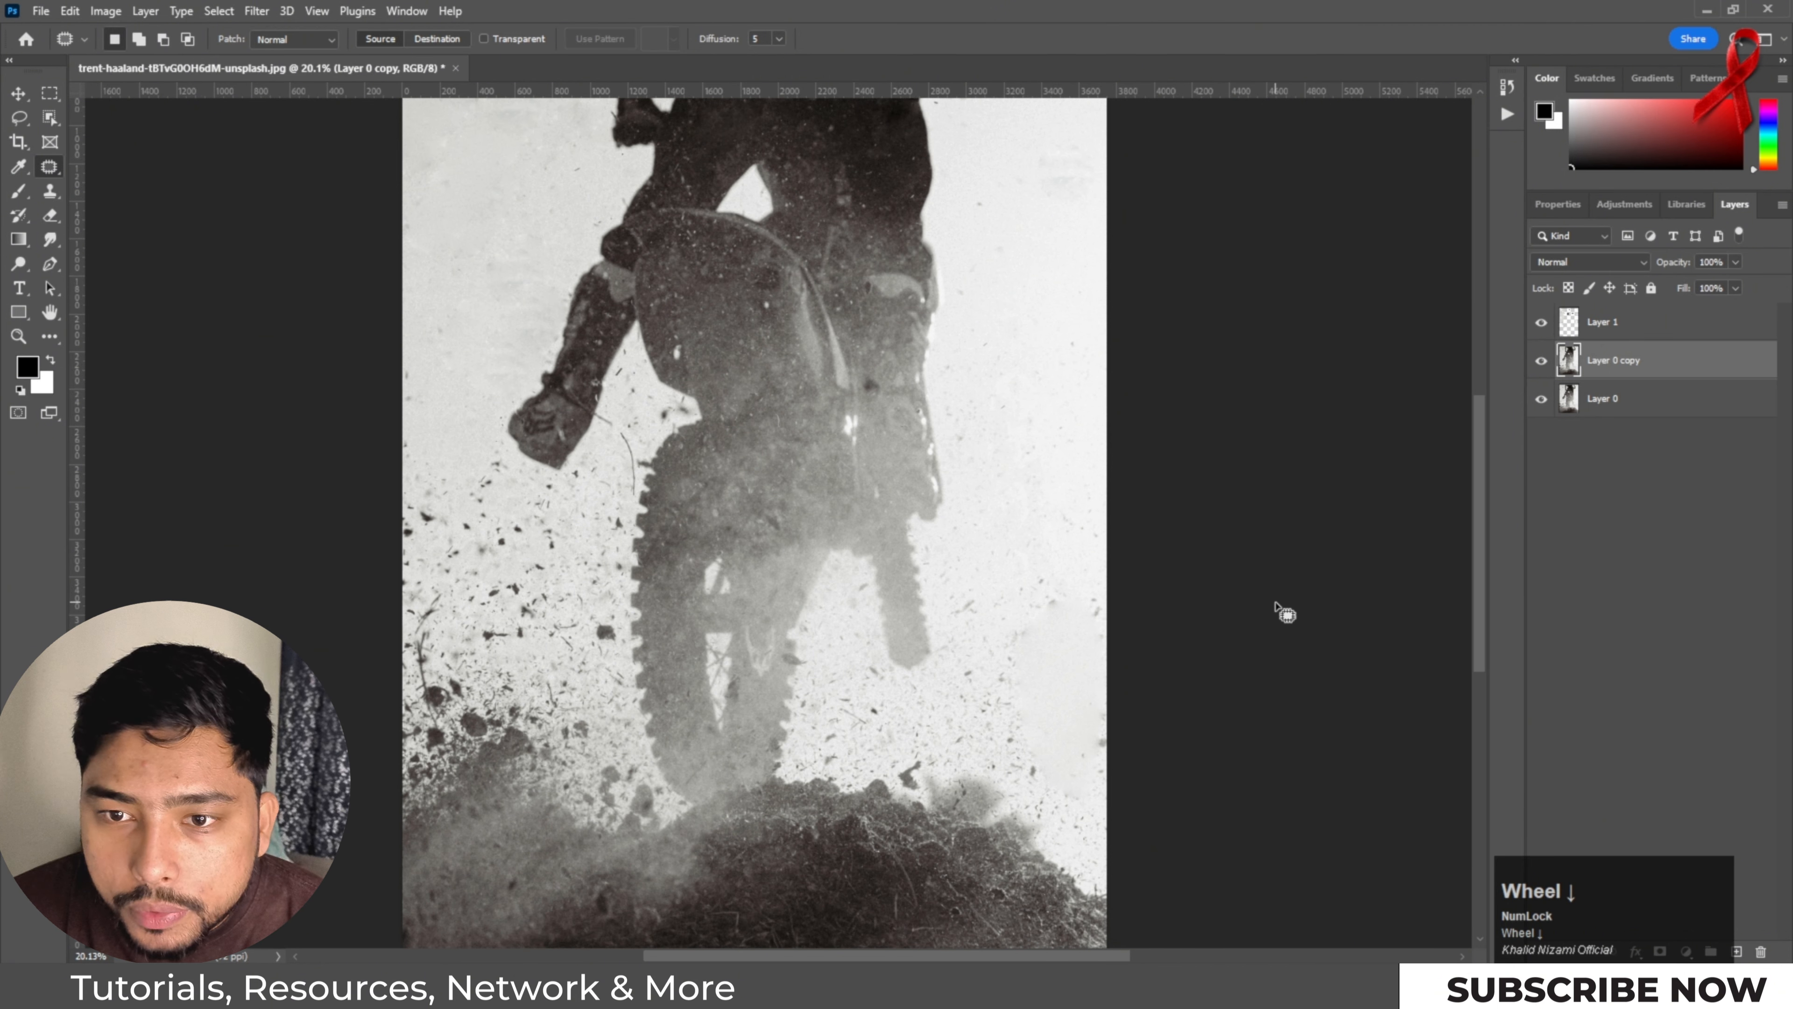
Step: Patch the dark specks at the photo's left edge below the boot's level with clean background from above, and deselect
scroll(396, 537, "up", 3)
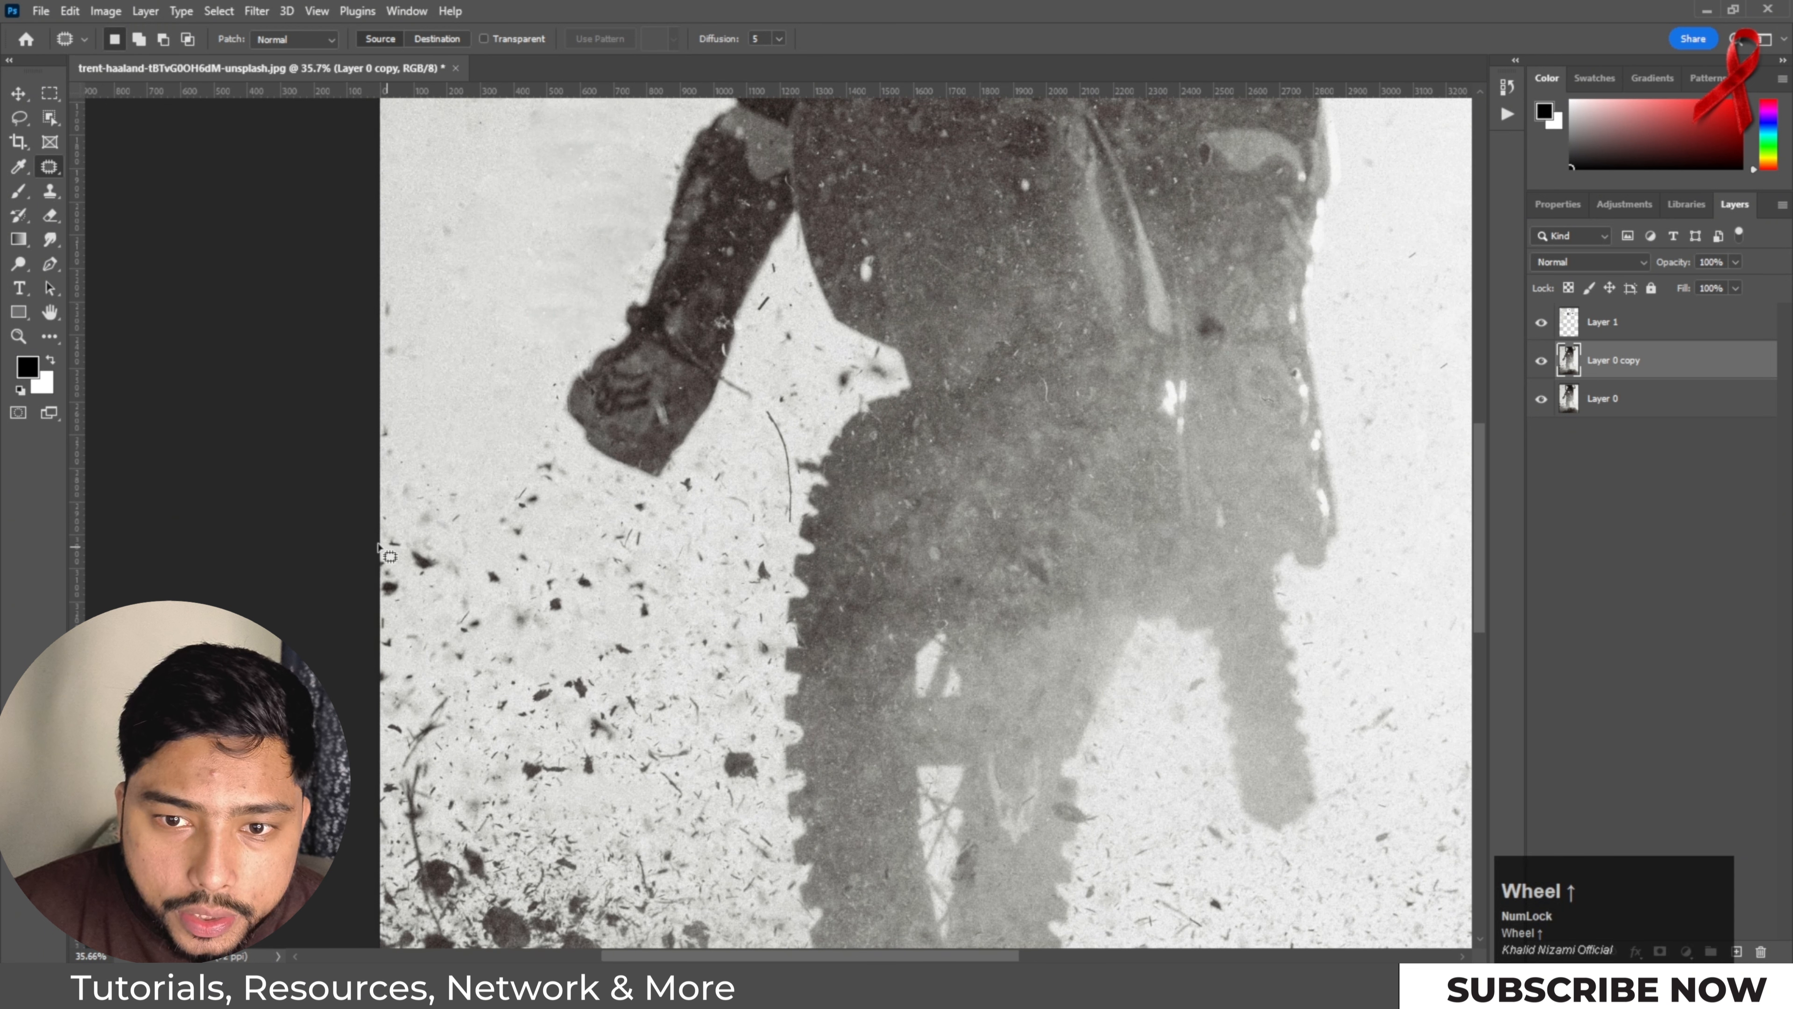
mouse_move(381, 546)
left_mouse_down()
mouse_move(433, 516)
mouse_move(466, 578)
mouse_move(373, 626)
left_mouse_up()
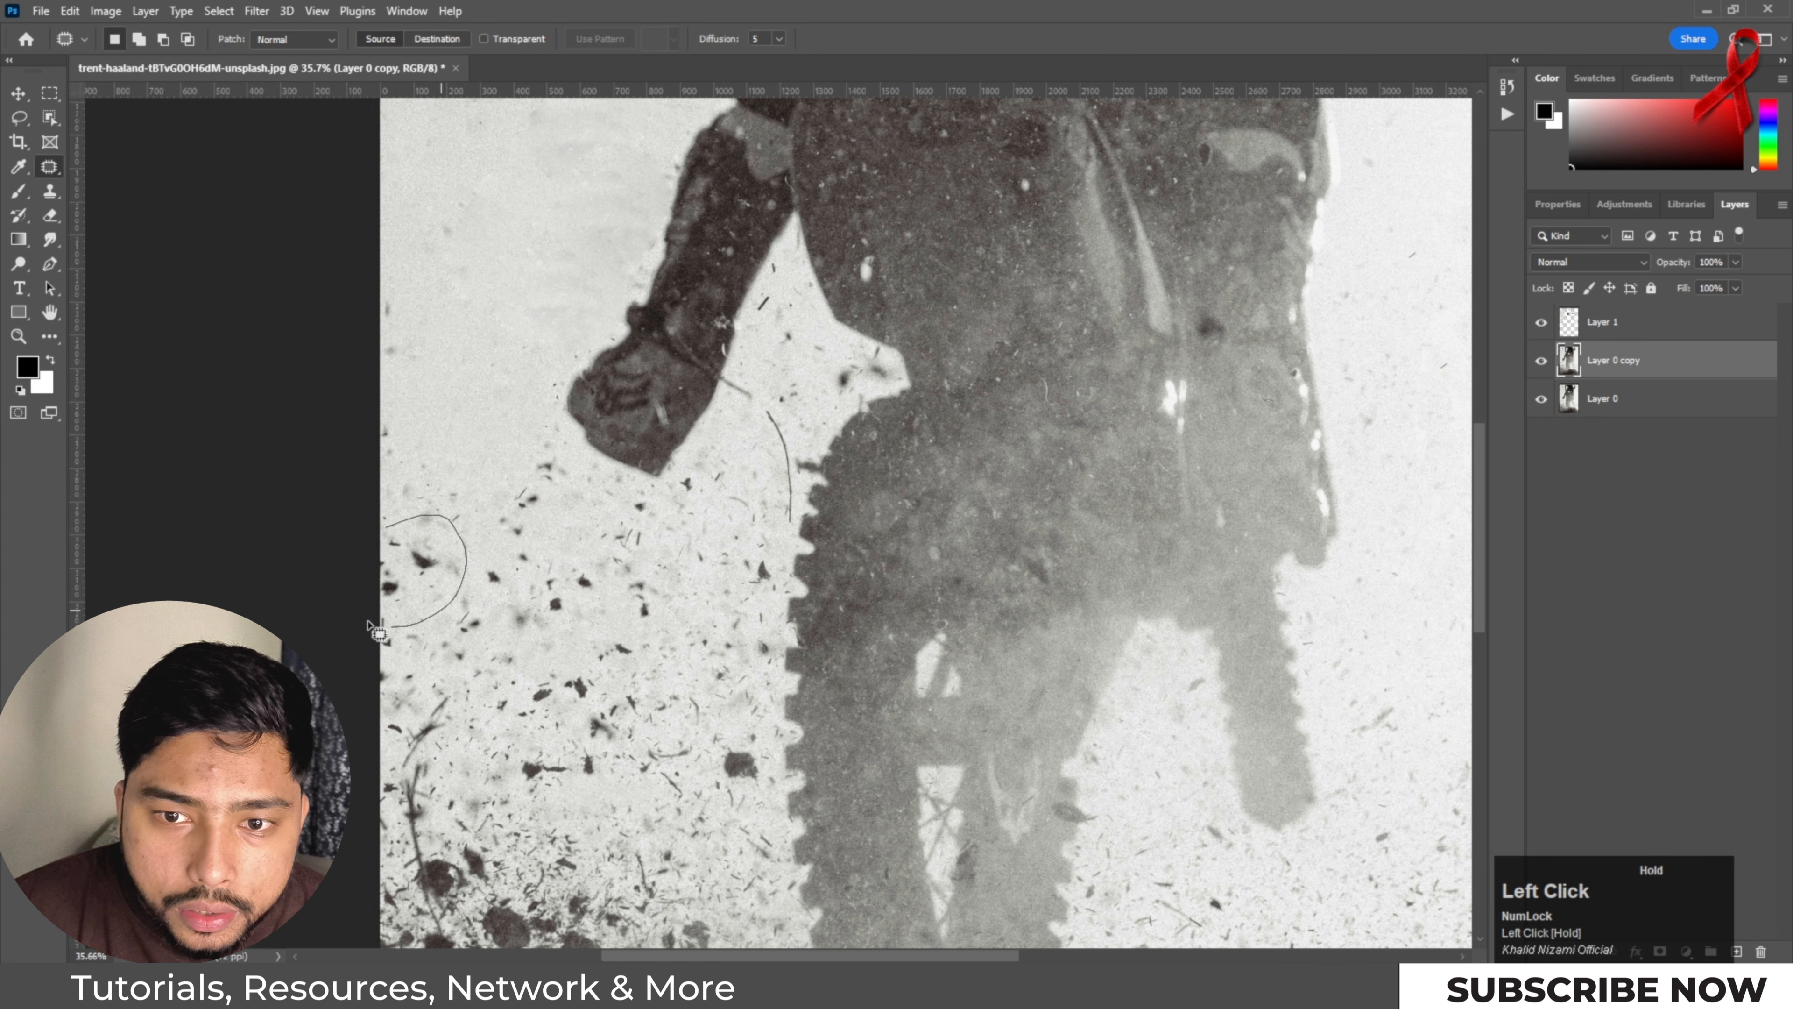
left_click_drag(395, 521, 480, 169)
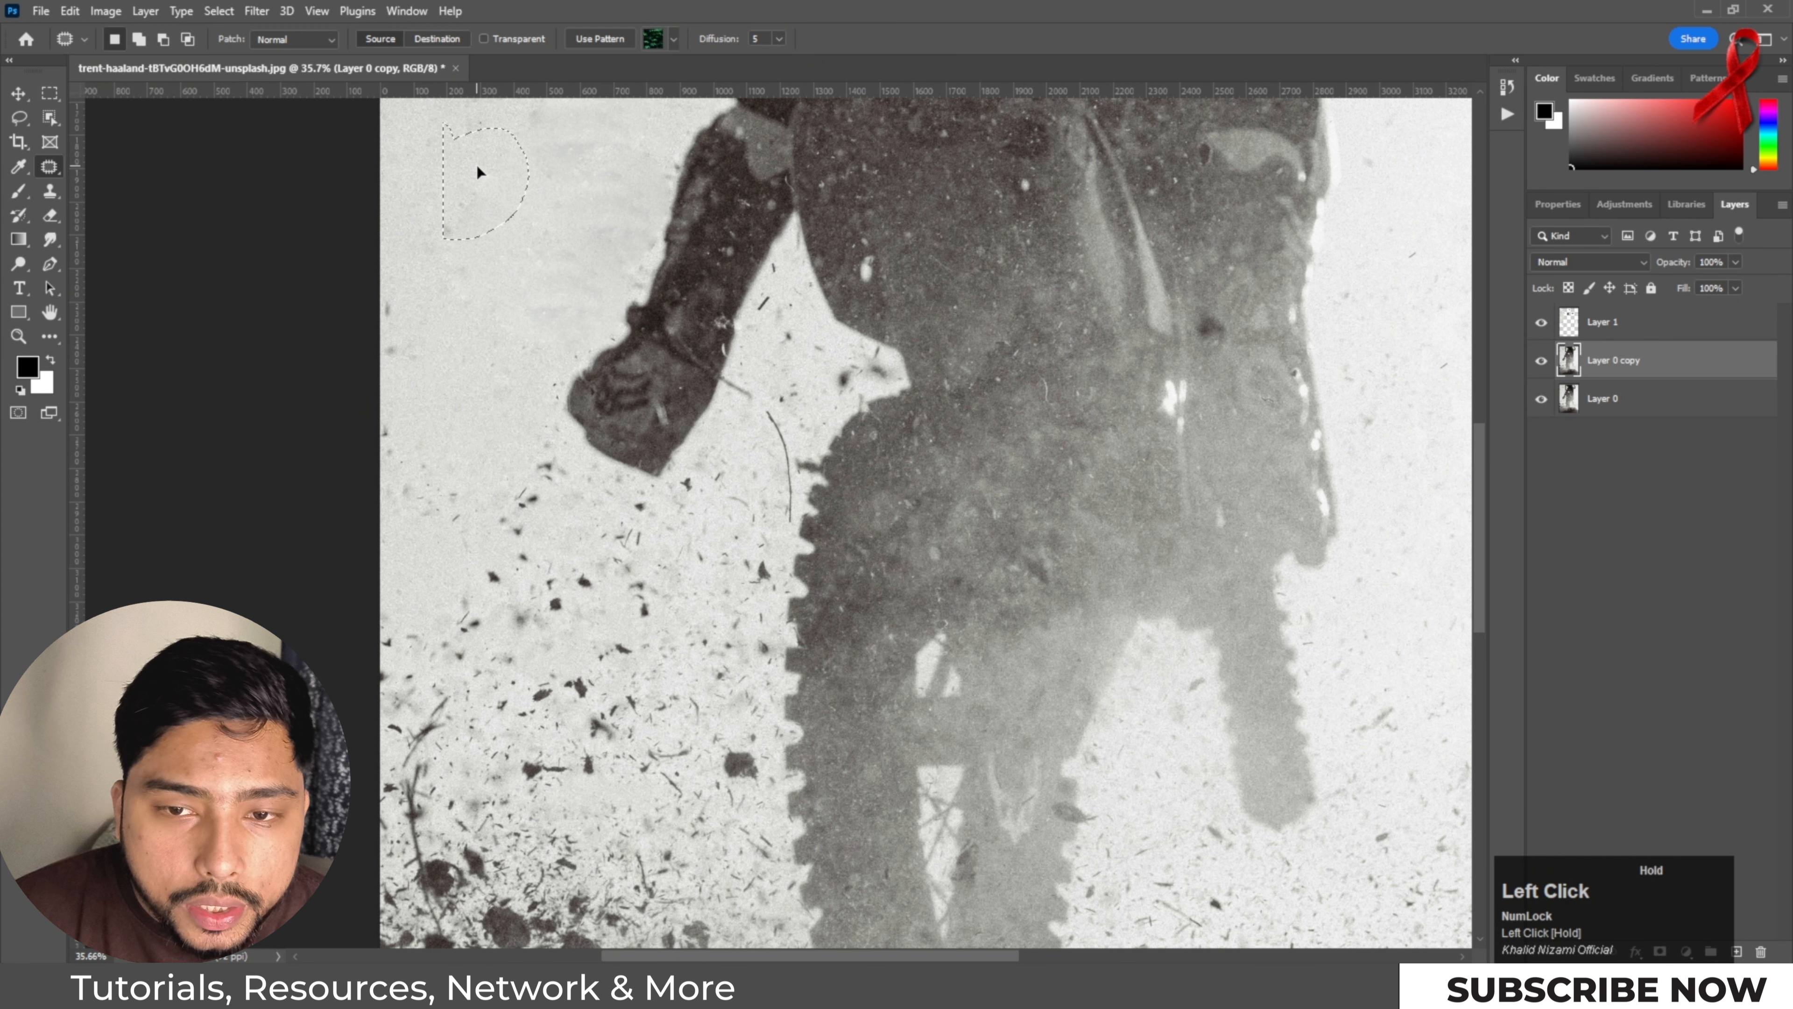
key("ctrl+d")
Step: Outline the cluster of specks just below the boot, patch it with clean background from above, and deselect
scroll(452, 587, "up", 3)
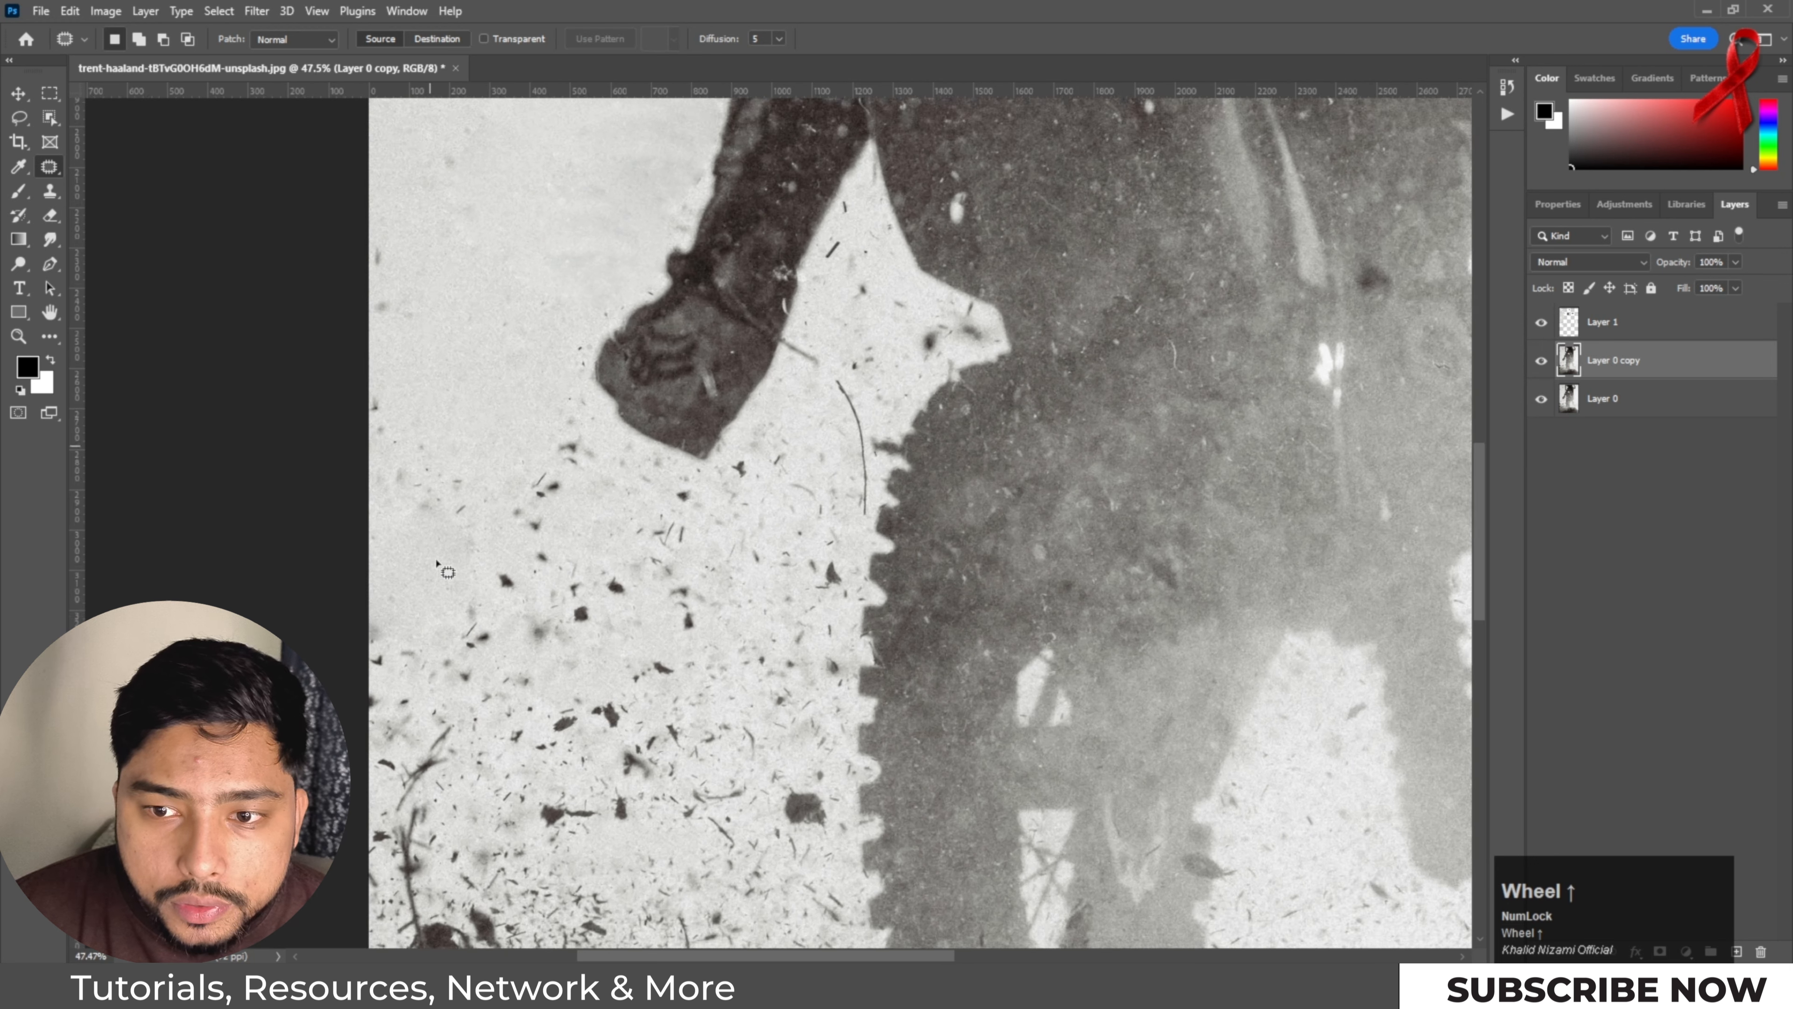
mouse_move(484, 566)
left_mouse_down()
mouse_move(518, 520)
mouse_move(597, 507)
left_mouse_up()
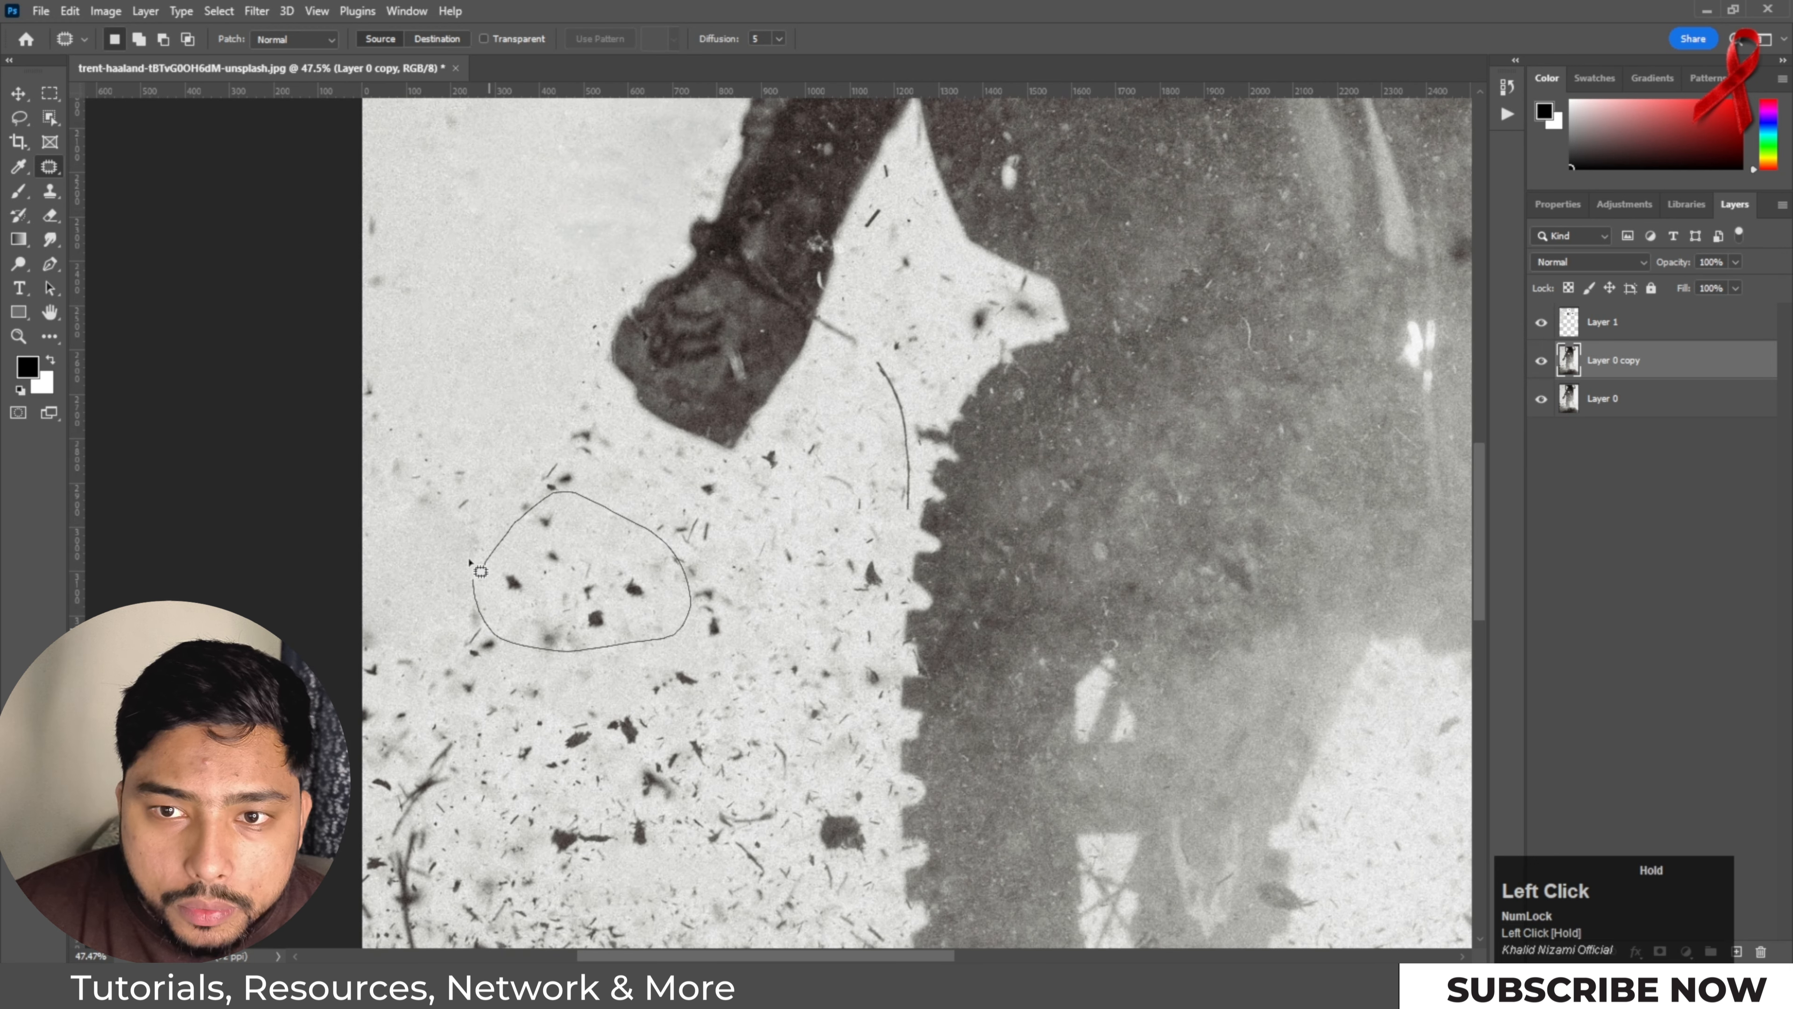
left_click_drag(501, 566, 492, 557)
mouse_move(539, 576)
left_mouse_down()
mouse_move(451, 188)
mouse_move(475, 151)
mouse_move(489, 163)
left_mouse_up()
scroll(479, 164, "up", 2)
key("ctrl+d")
Step: Patch a small area at the photo's left edge beside the boot with background from above, and hide and reshow Layer 1 to compare
scroll(636, 502, "down", 1)
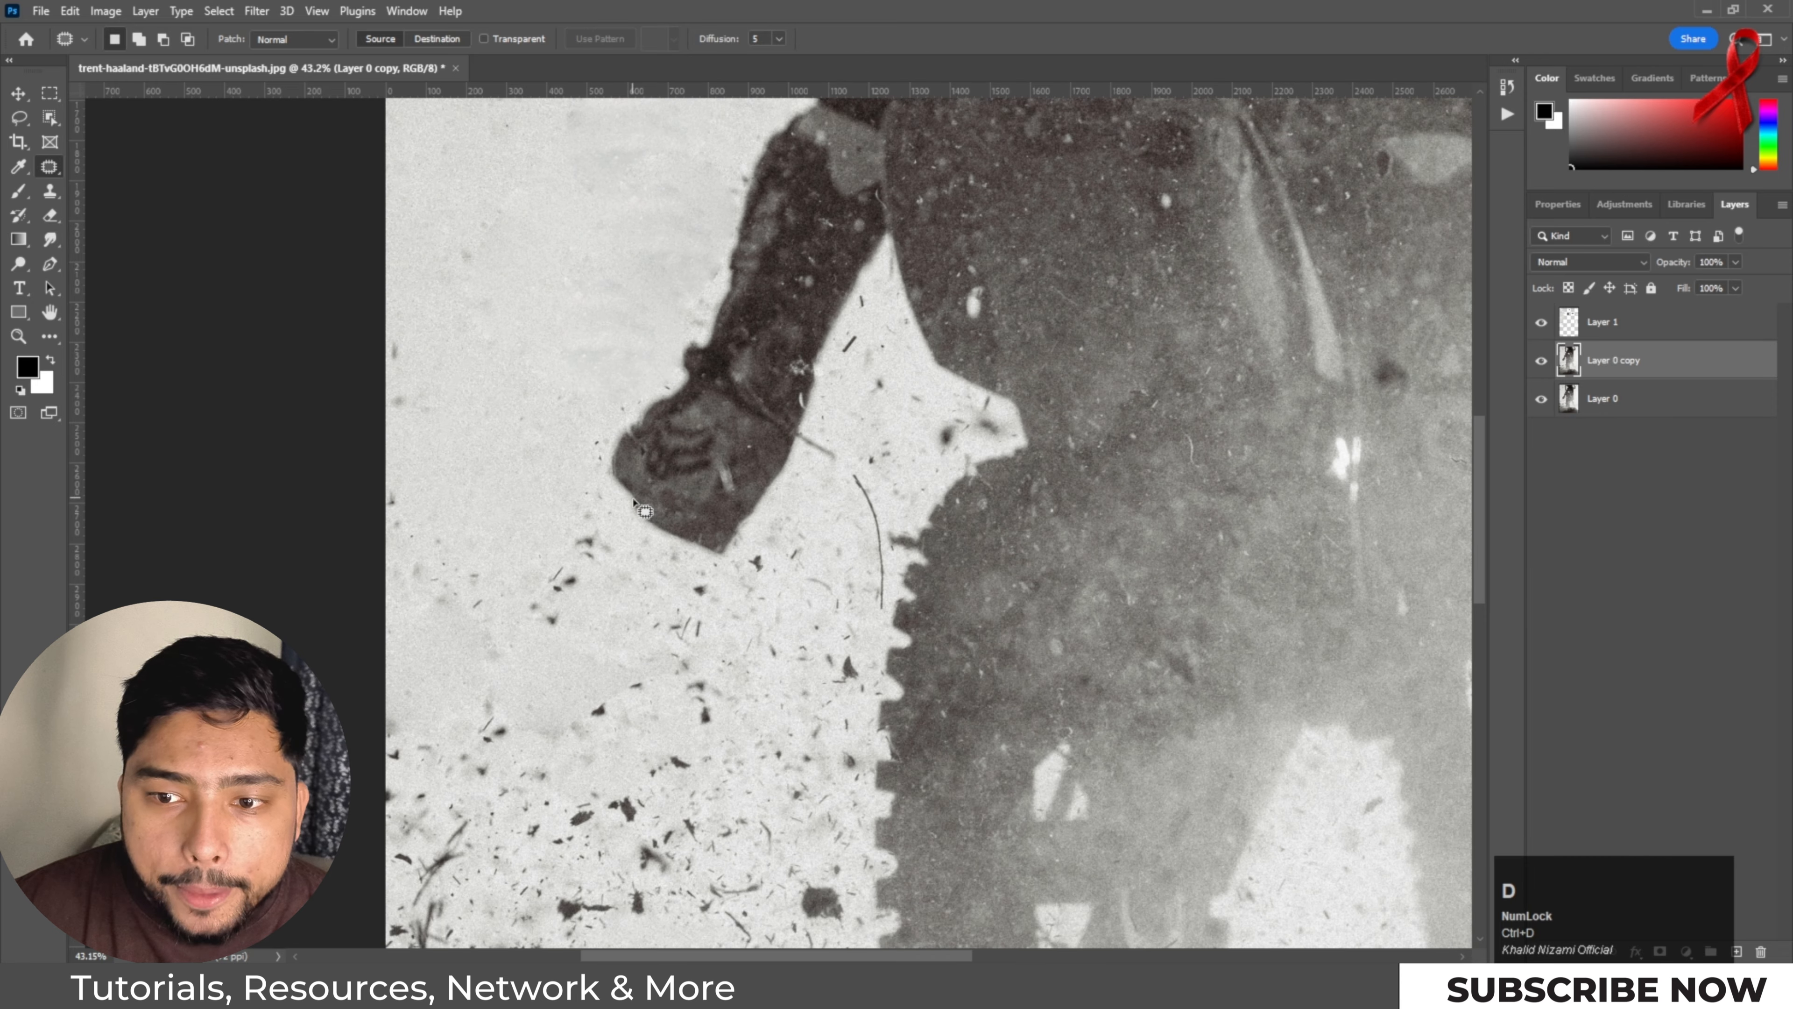
scroll(644, 510, "down", 1)
scroll(661, 571, "down", 3)
mouse_move(536, 314)
left_mouse_down()
mouse_move(529, 333)
mouse_move(539, 312)
left_mouse_up()
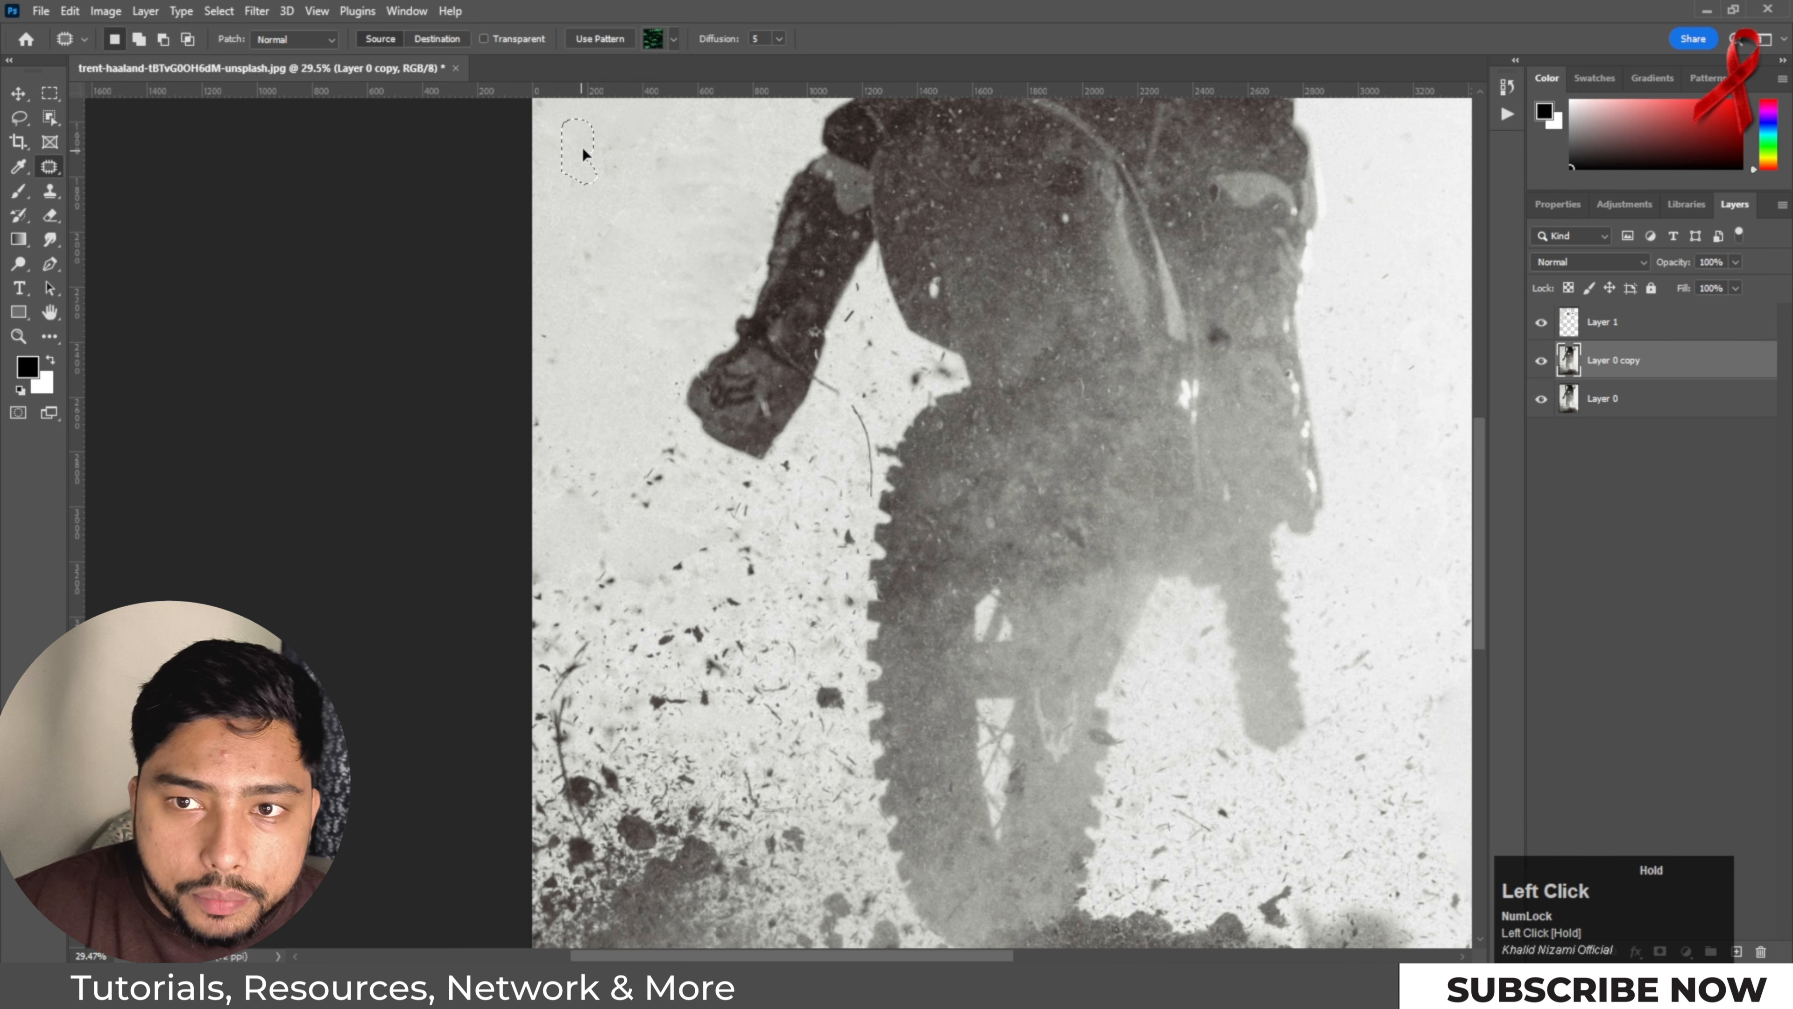
left_click_drag(591, 130, 612, 163)
left_click(1541, 323)
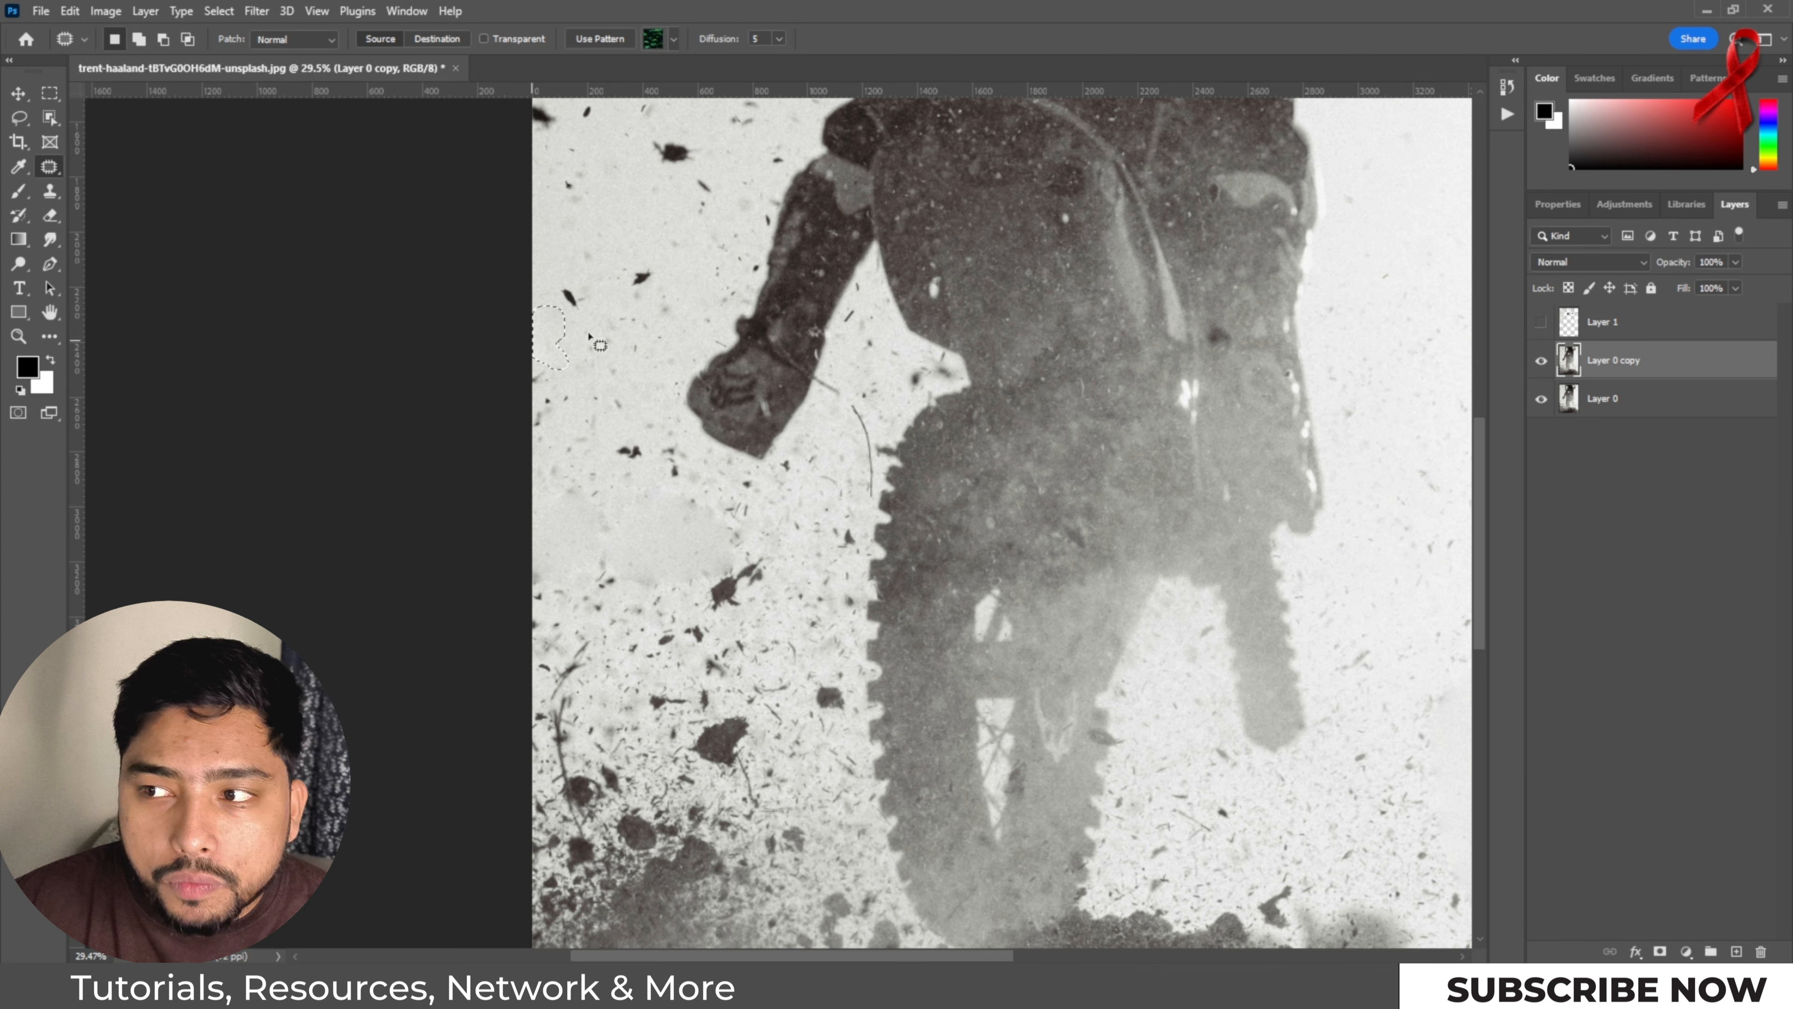
left_click(1542, 323)
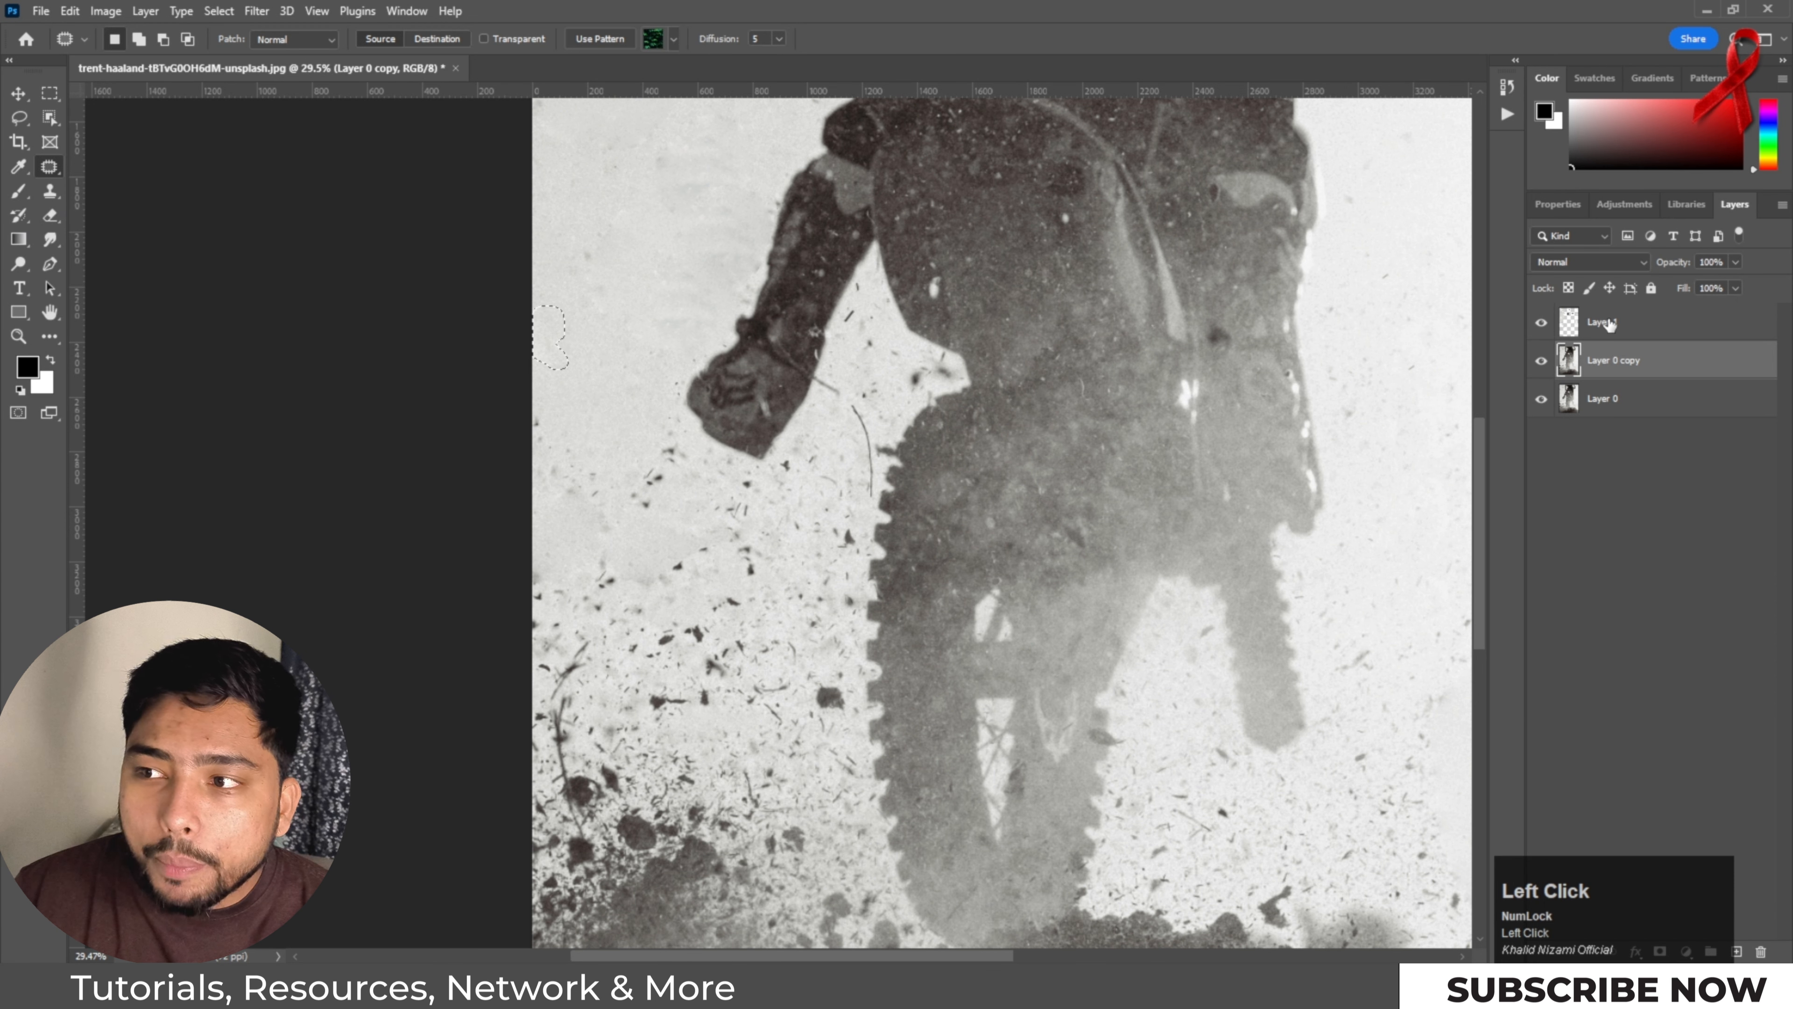